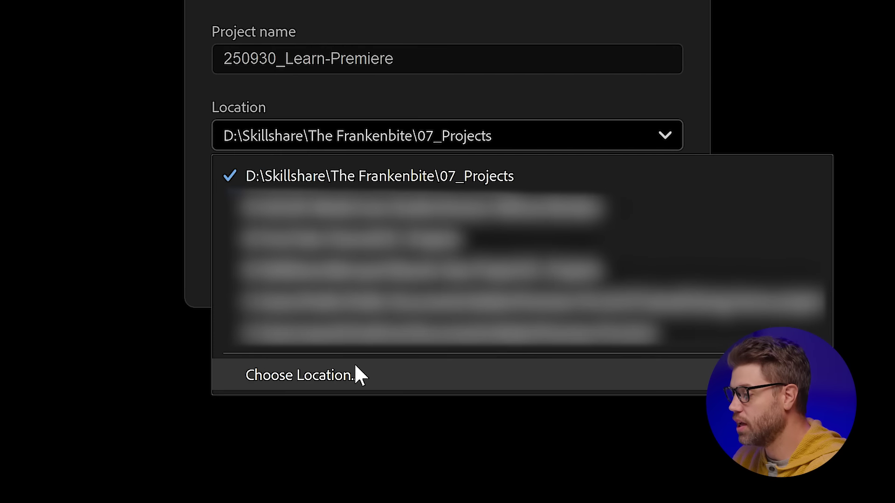
Browse for a project location and create and open a new folder named Learn Premiere on the 4TB SSD (D:) drive
{"action": "left_click", "coordinate": [379, 443]}
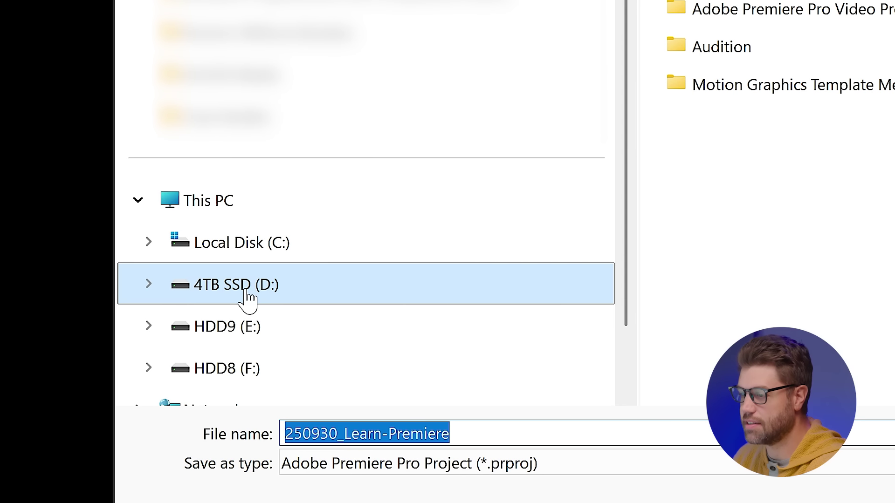
{"action": "left_click", "coordinate": [246, 289]}
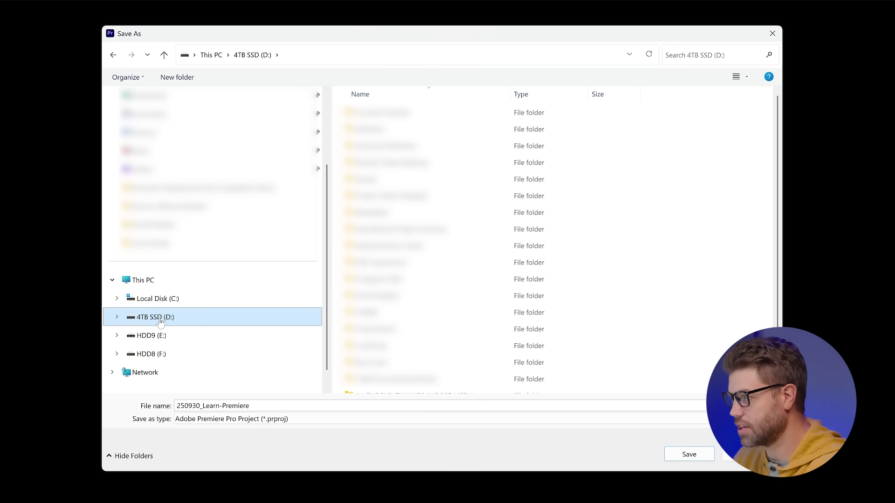
{"action": "key", "text": "ctrl+shift+n"}
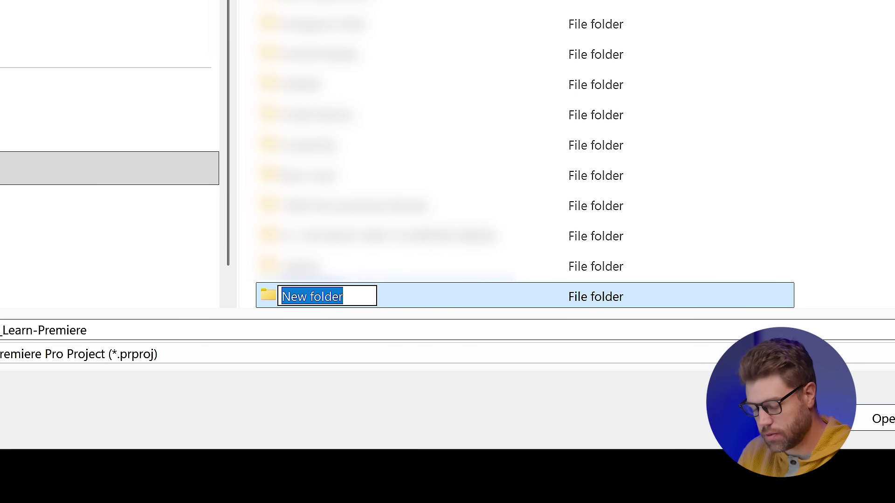
{"action": "key", "text": "Caps_Lock"}
{"action": "type", "text": "L"}
{"action": "key", "text": "Caps_Lock"}
{"action": "type", "text": "earn"}
{"action": "key", "text": "Caps_Lock"}
{"action": "type", "text": "P"}
{"action": "key", "text": "Caps_Lock"}
{"action": "type", "text": "r"}
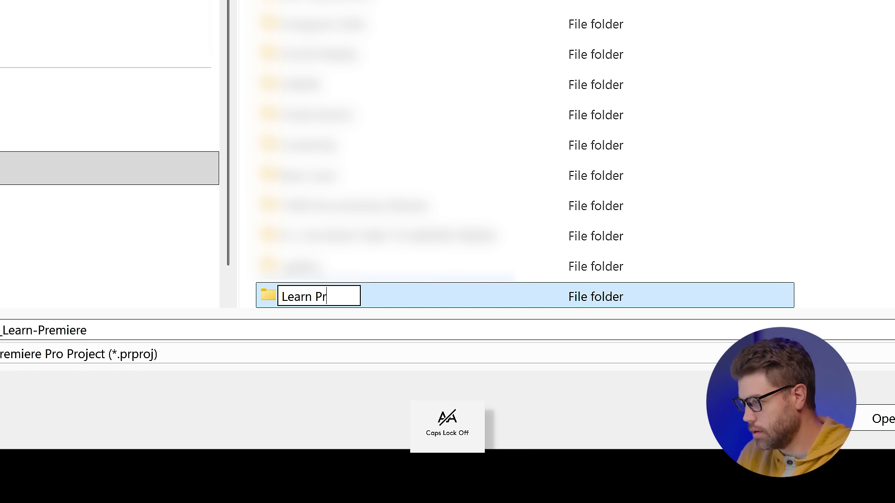
{"action": "type", "text": "emiere"}
{"action": "key", "text": "Return"}
{"action": "key", "text": "Return"}
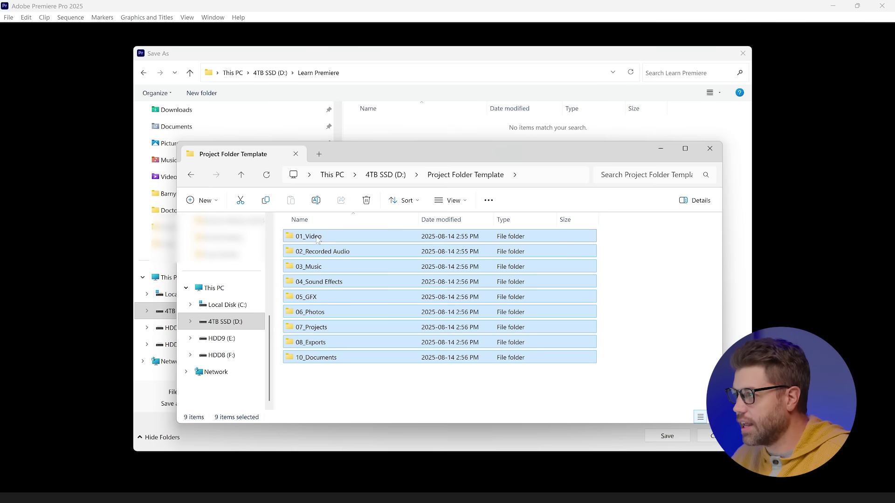
Move the nine Project Folder Template subfolders into Learn Premiere and set its 07_Projects folder as the project's save location
{"action": "left_click_drag", "start_coordinate": [318, 240], "coordinate": [416, 149]}
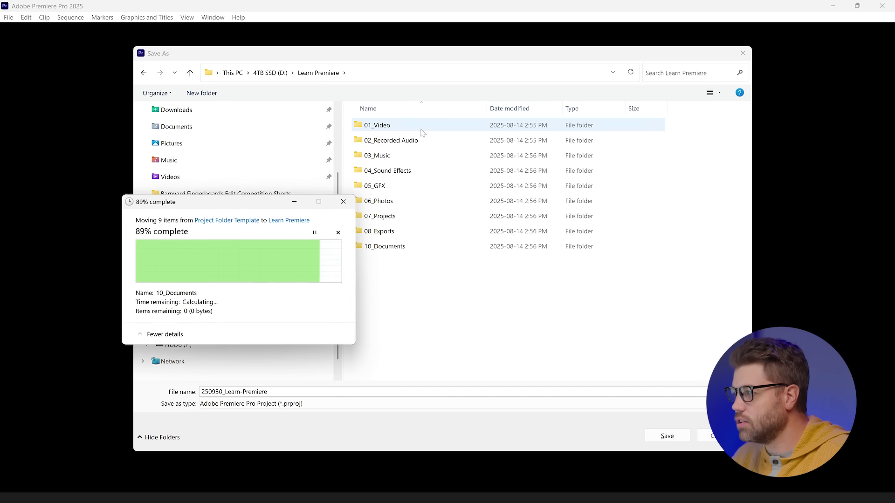
{"action": "left_click", "coordinate": [398, 290]}
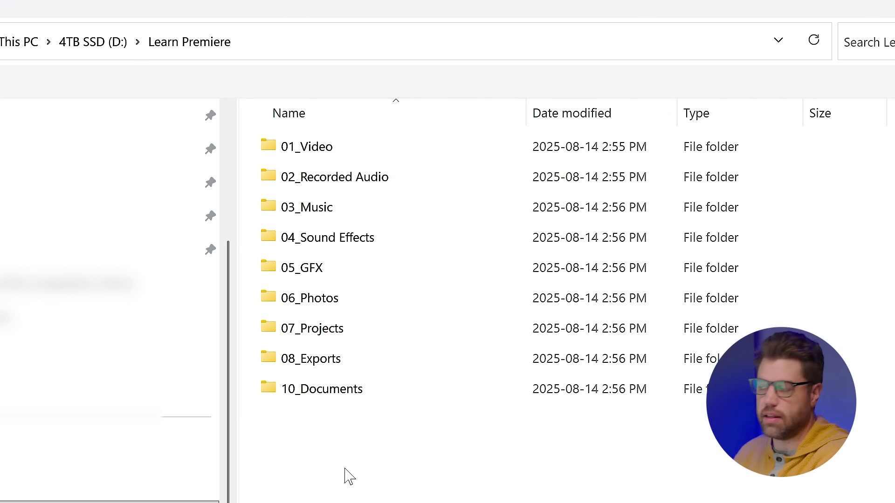
{"action": "key", "text": "0"}
{"action": "key", "text": "4"}
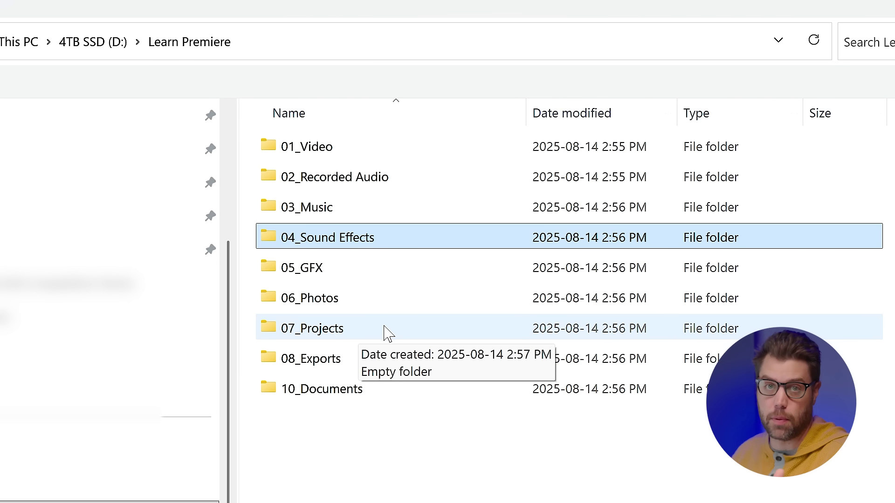
{"action": "double_click", "coordinate": [366, 332]}
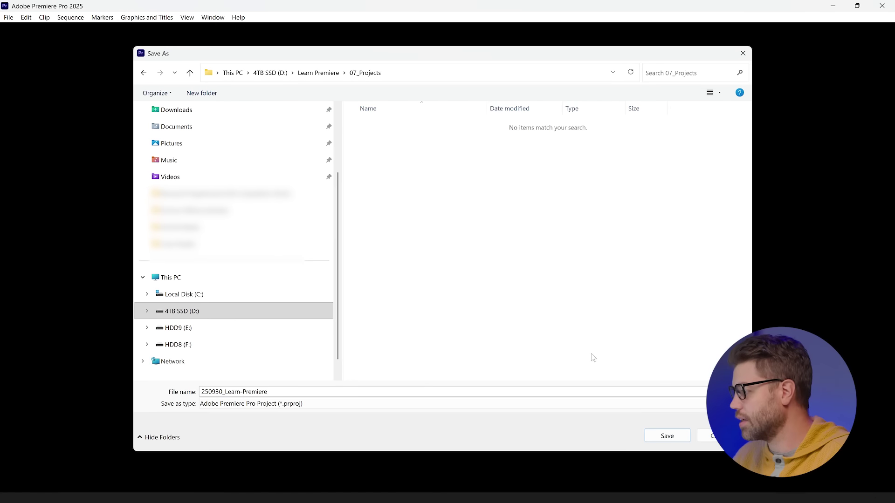
{"action": "left_click", "coordinate": [667, 436]}
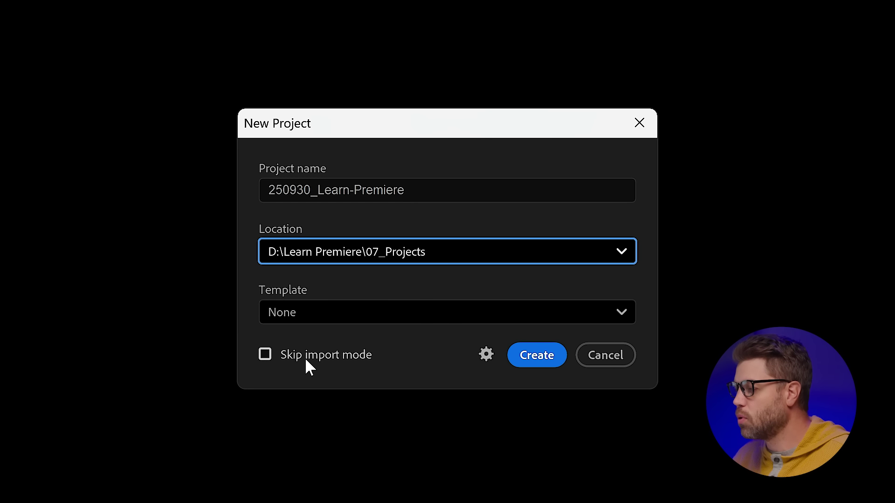
Enable Skip import mode and create the 250930_Learn-Premiere project
{"action": "left_click", "coordinate": [265, 356]}
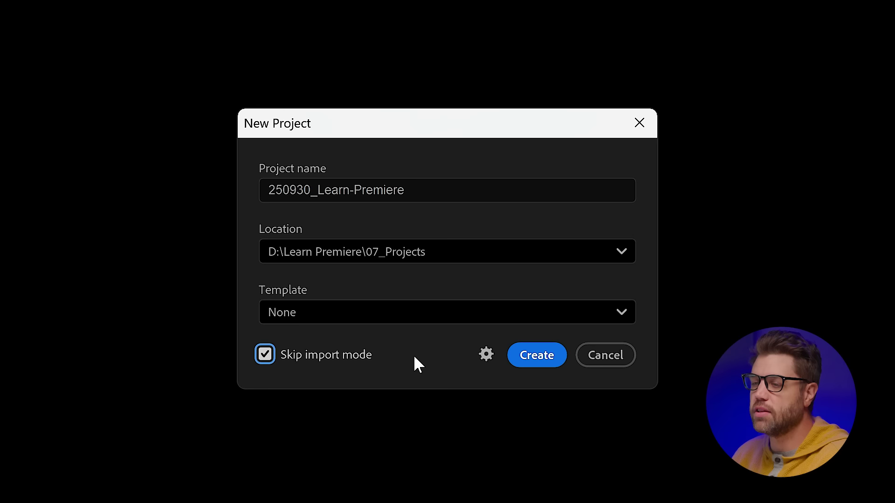
{"action": "left_click", "coordinate": [546, 360]}
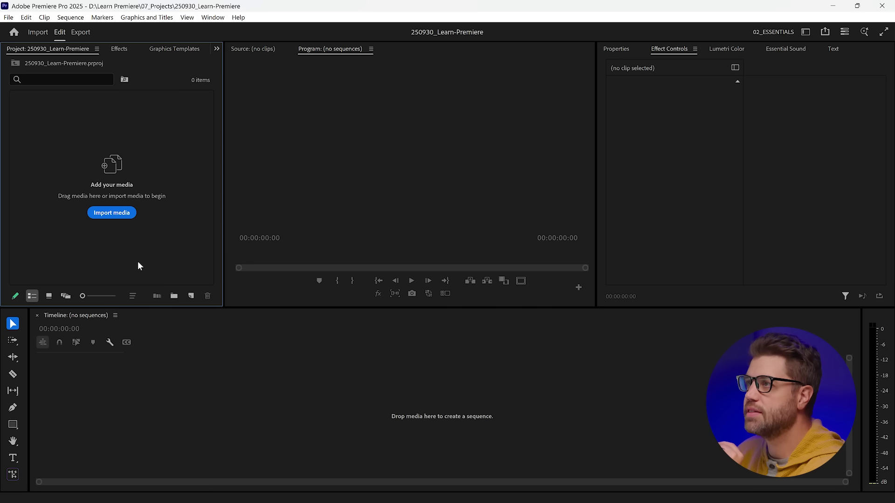
Switch the workspace to Essentials
{"action": "left_click", "coordinate": [214, 19]}
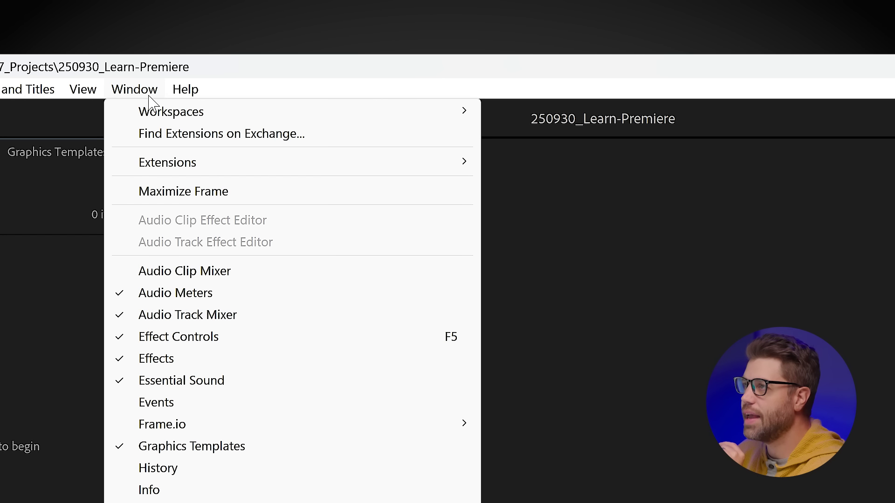
{"action": "mouse_move", "coordinate": [248, 111]}
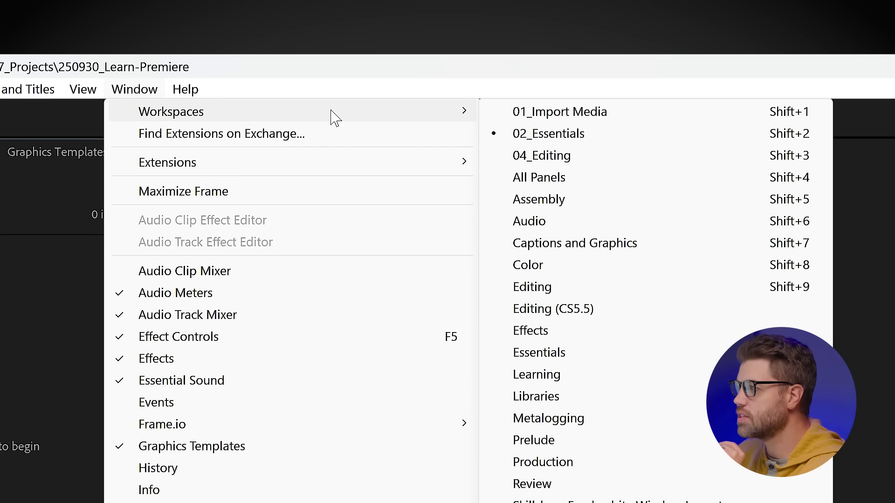
{"action": "left_click", "coordinate": [617, 359]}
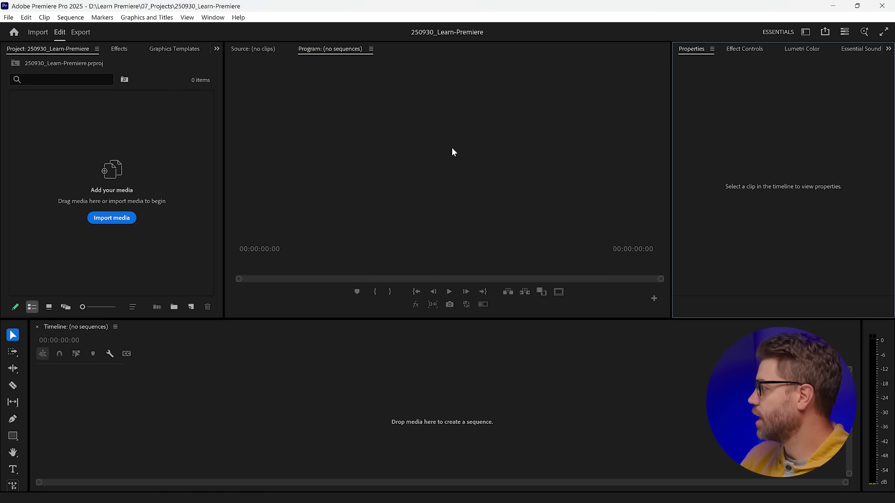
Try resizing the panel groups and redocking the Program, Effect Controls, Graphics Templates, Source and Tools panels in new places
{"action": "left_click_drag", "start_coordinate": [671, 193], "coordinate": [545, 308]}
{"action": "left_click_drag", "start_coordinate": [495, 320], "coordinate": [510, 401]}
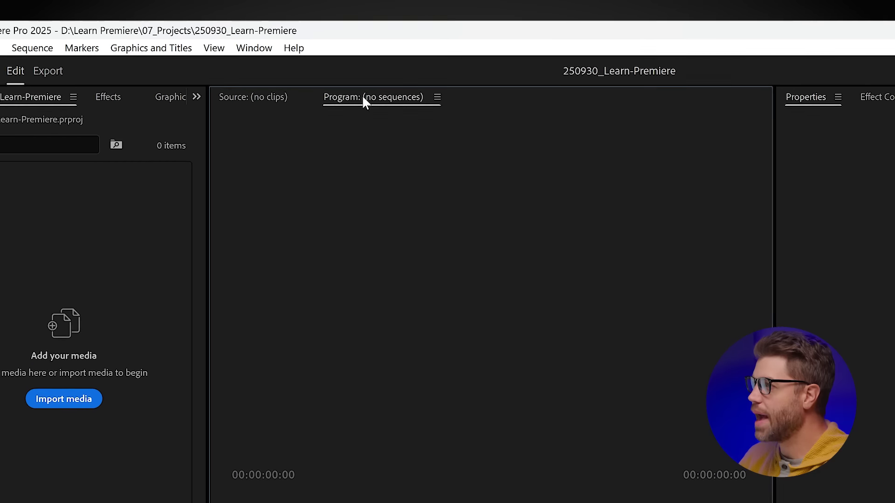
{"action": "left_click_drag", "start_coordinate": [364, 99], "coordinate": [890, 104]}
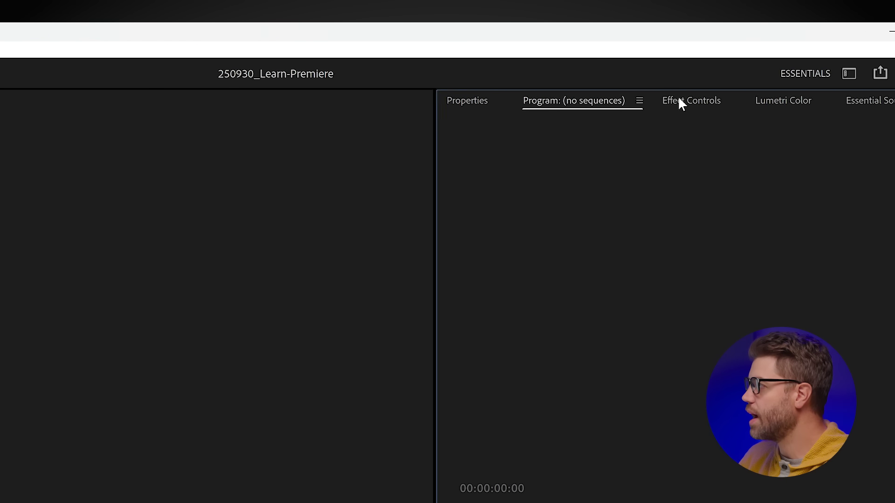
{"action": "left_click_drag", "start_coordinate": [679, 100], "coordinate": [0, 105]}
{"action": "left_click_drag", "start_coordinate": [171, 105], "coordinate": [225, 294]}
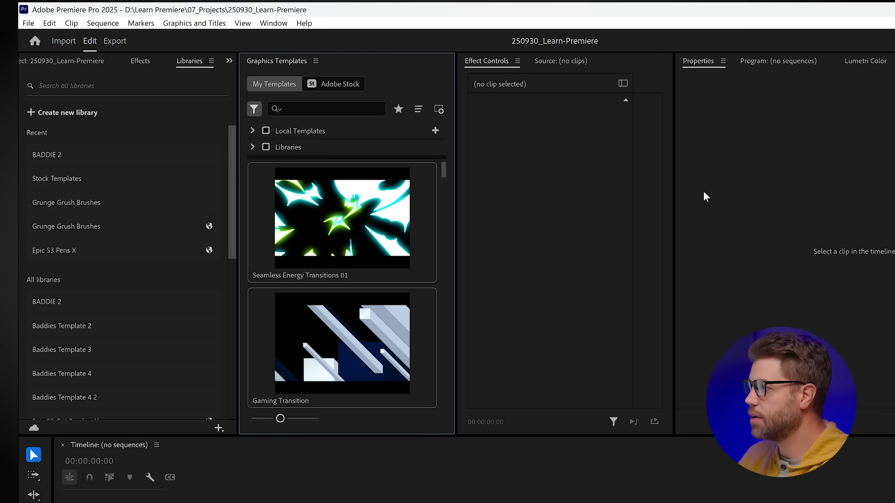
{"action": "left_click_drag", "start_coordinate": [566, 65], "coordinate": [746, 61]}
{"action": "left_click_drag", "start_coordinate": [196, 450], "coordinate": [233, 323]}
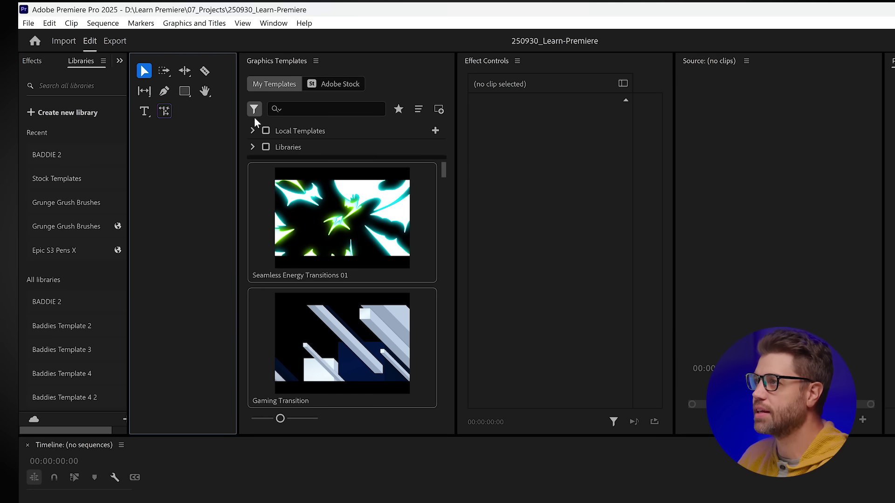
Reset the Essentials workspace to its saved layout
{"action": "left_click", "coordinate": [271, 24]}
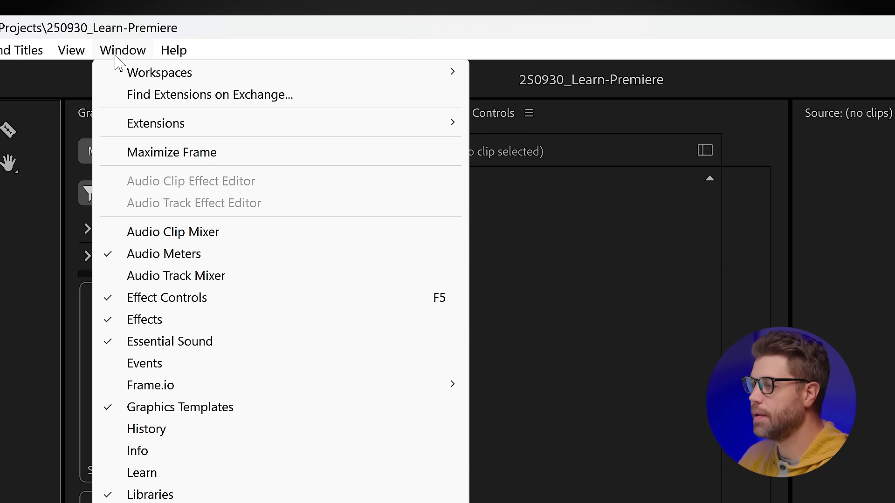
{"action": "mouse_move", "coordinate": [276, 78]}
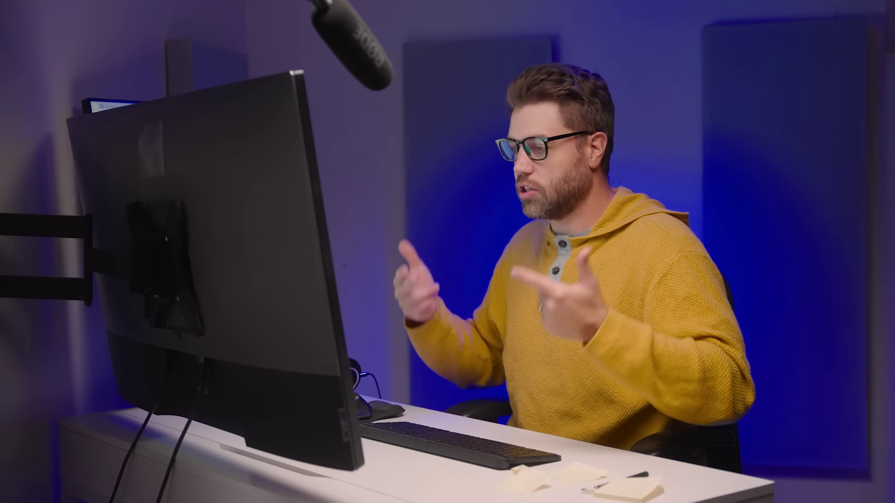
{"action": "left_click", "coordinate": [563, 363]}
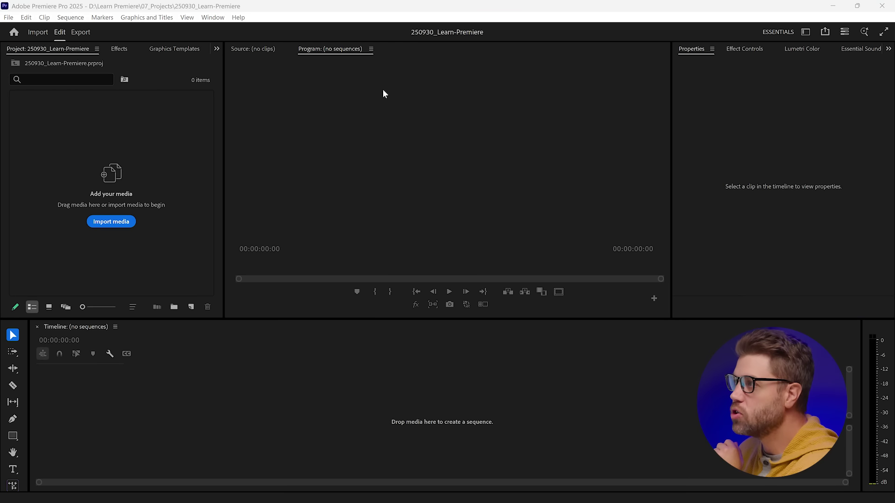
Close the Program Monitor panel and reopen it
{"action": "left_click", "coordinate": [371, 49]}
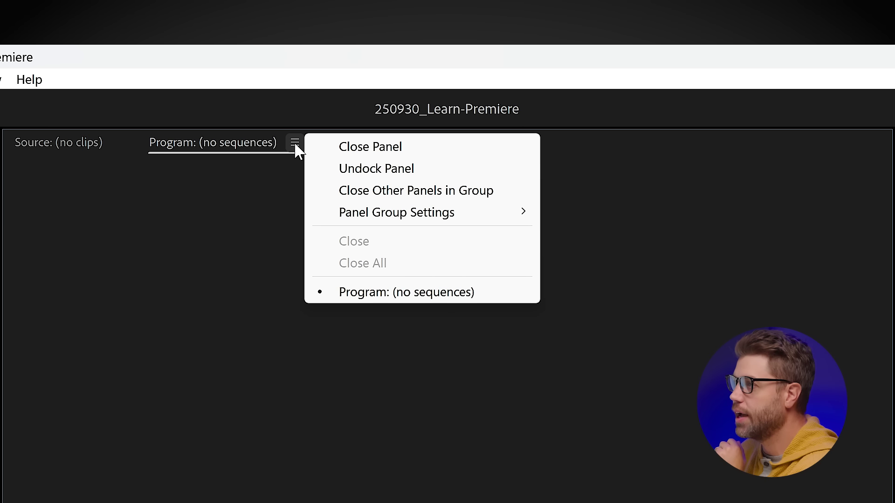
{"action": "left_click", "coordinate": [420, 147]}
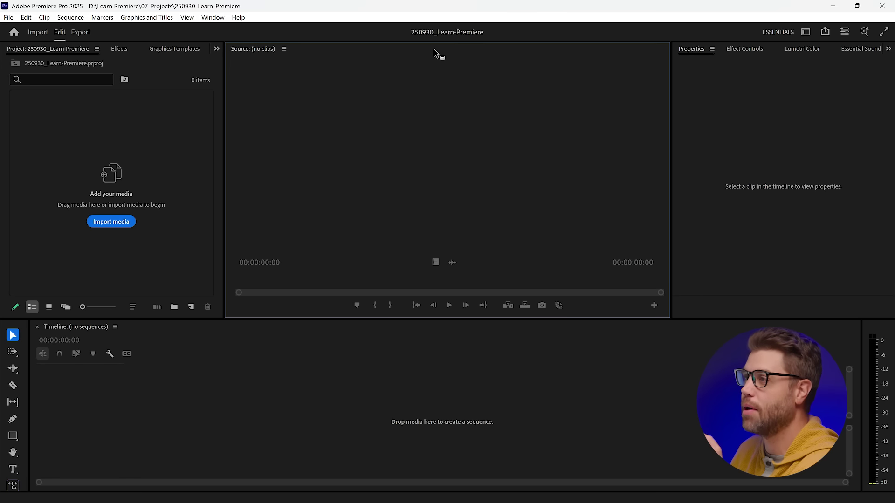
{"action": "left_click", "coordinate": [212, 17]}
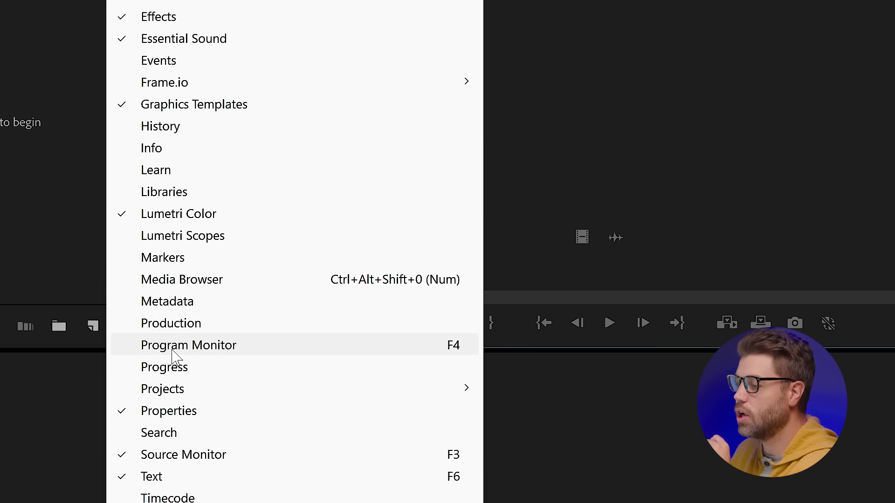
{"action": "left_click", "coordinate": [256, 353]}
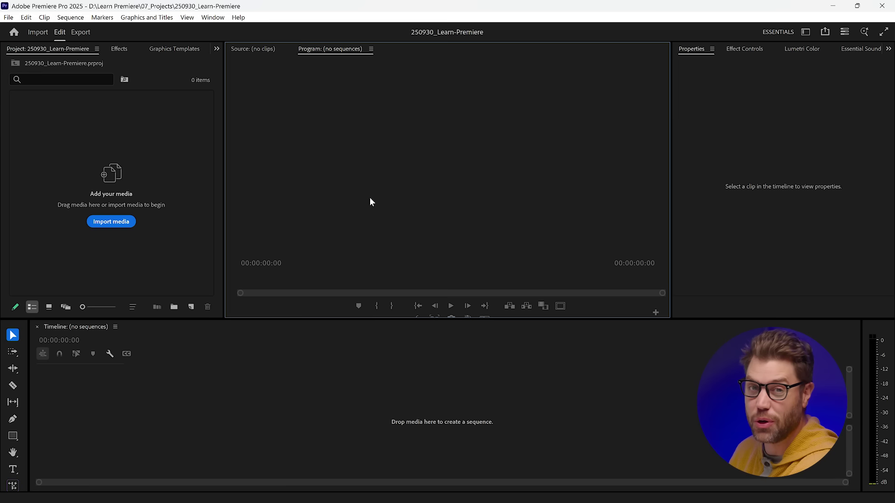
{"action": "left_click", "coordinate": [213, 18]}
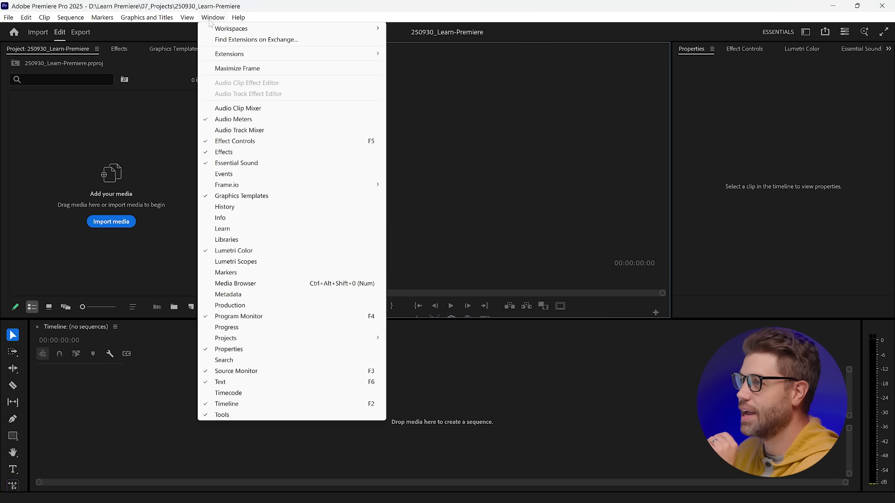
{"action": "mouse_move", "coordinate": [257, 31]}
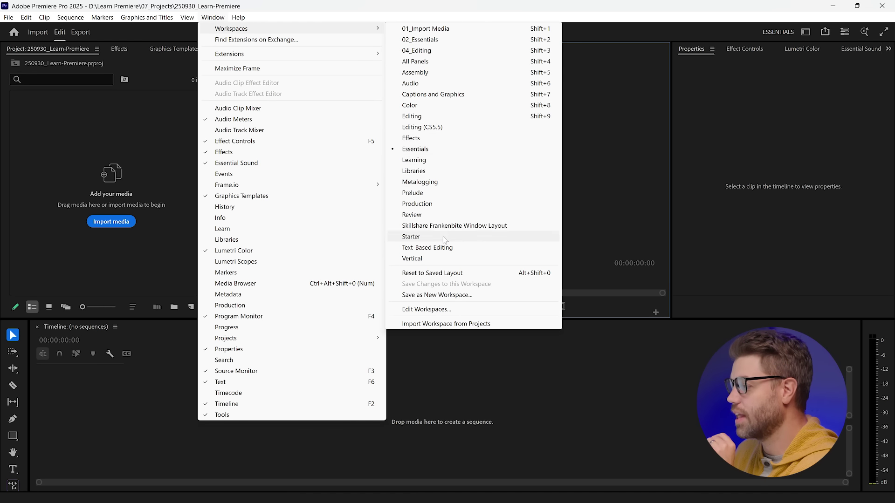
{"action": "left_click", "coordinate": [222, 19]}
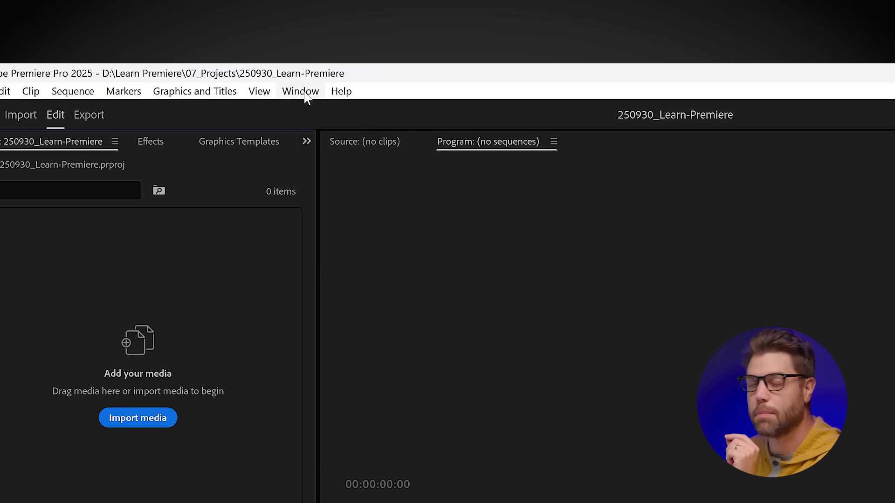
Open the Media Browser, dock it as its own panel between the Project and Source groups, and show the Project panel
{"action": "left_click", "coordinate": [305, 93]}
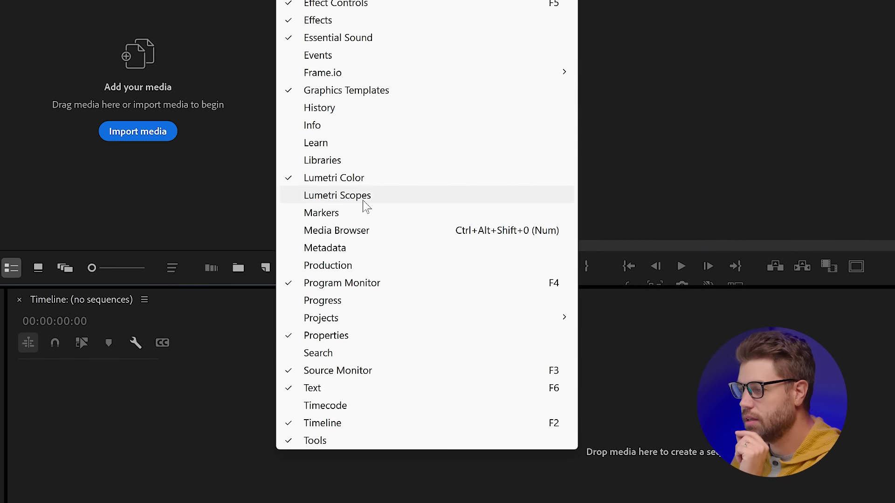
{"action": "left_click", "coordinate": [375, 230]}
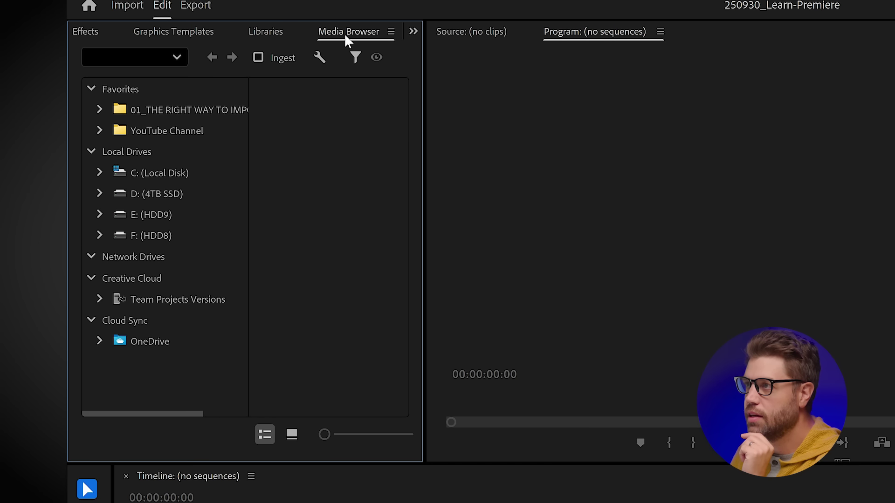
{"action": "left_click_drag", "start_coordinate": [345, 33], "coordinate": [436, 174]}
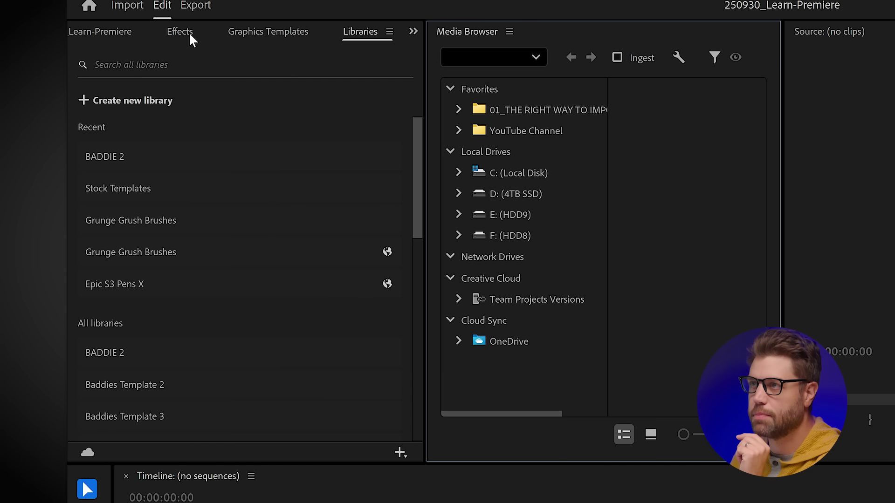
{"action": "scroll", "coordinate": [314, 32], "scroll_direction": "up", "scroll_amount": 3}
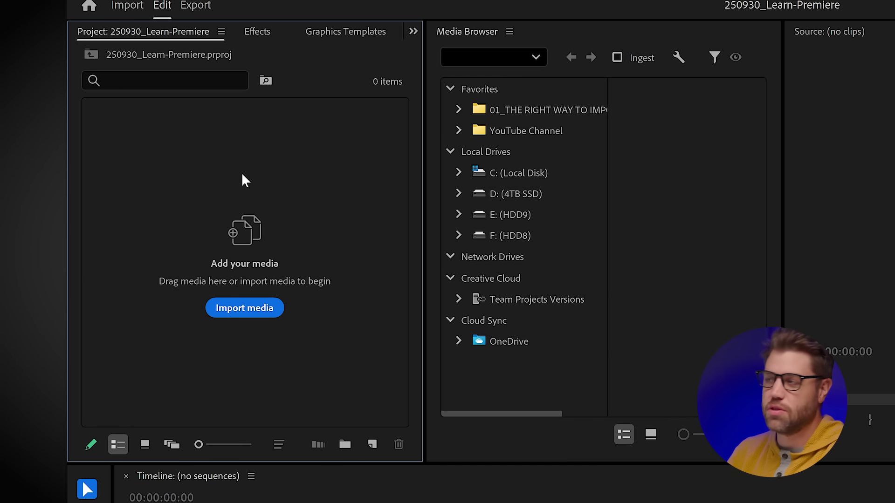
Browse to the Learn Premiere folder on the D: (4TB SSD) drive in the Media Browser
{"action": "left_click", "coordinate": [535, 193]}
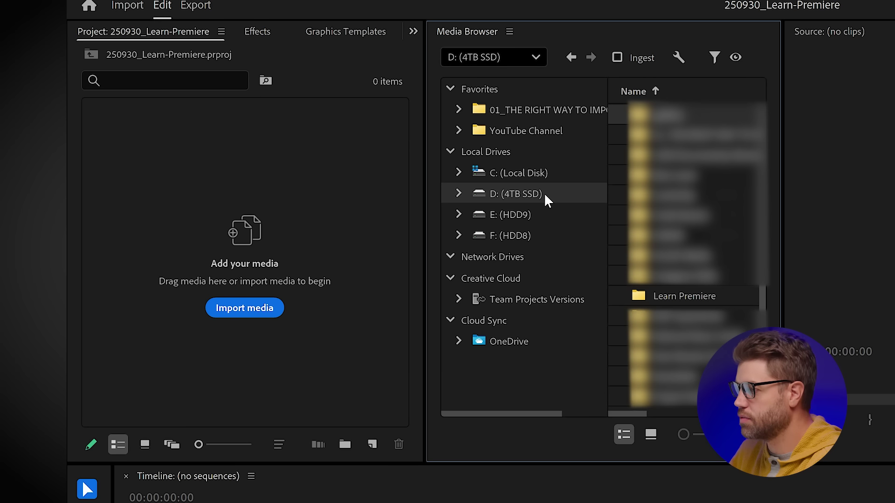
{"action": "double_click", "coordinate": [722, 295]}
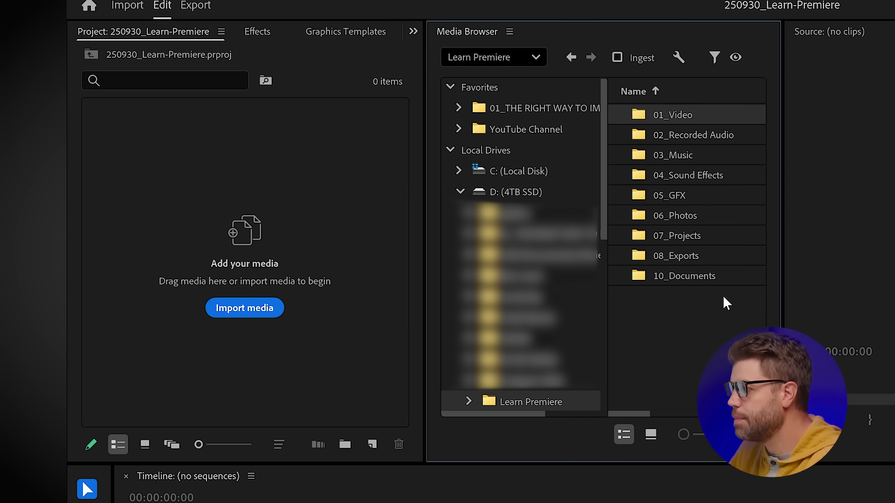
Widen the Media Browser panel on both sides so the folder names and file paths have more room
{"action": "left_click_drag", "start_coordinate": [783, 264], "coordinate": [894, 263]}
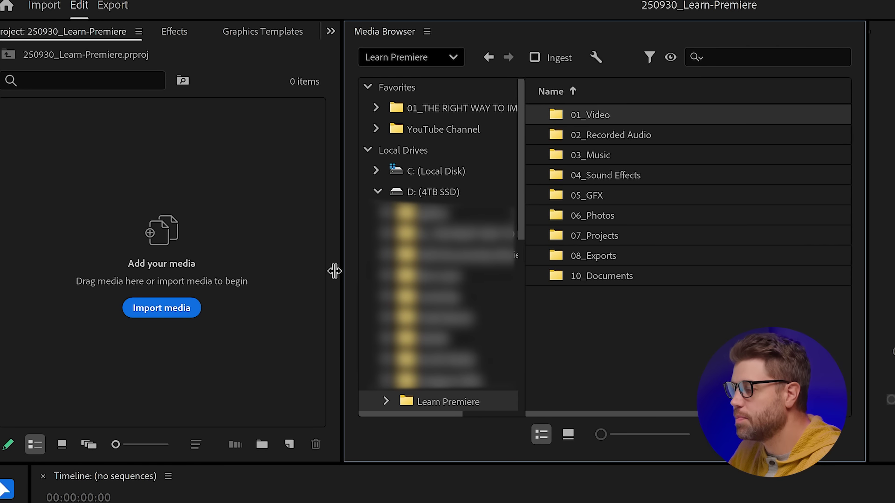
{"action": "left_click_drag", "start_coordinate": [341, 270], "coordinate": [240, 270]}
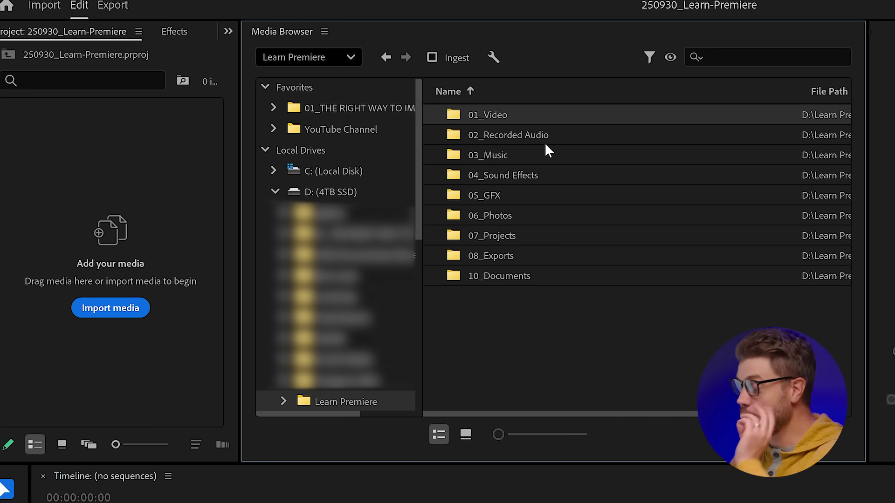
Switch between File Explorer and Premiere Pro to compare the Learn Premiere folder structure with the Media Browser listing
{"action": "key", "text": "alt+Tab"}
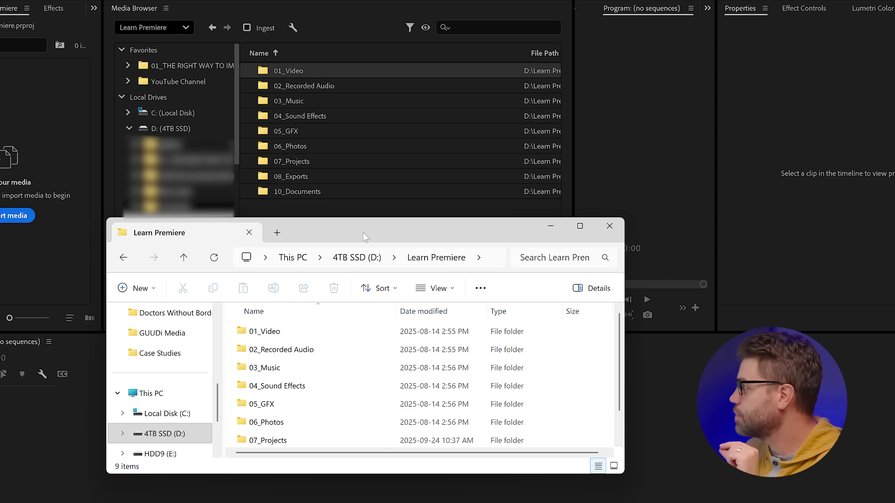
{"action": "left_click", "coordinate": [346, 205]}
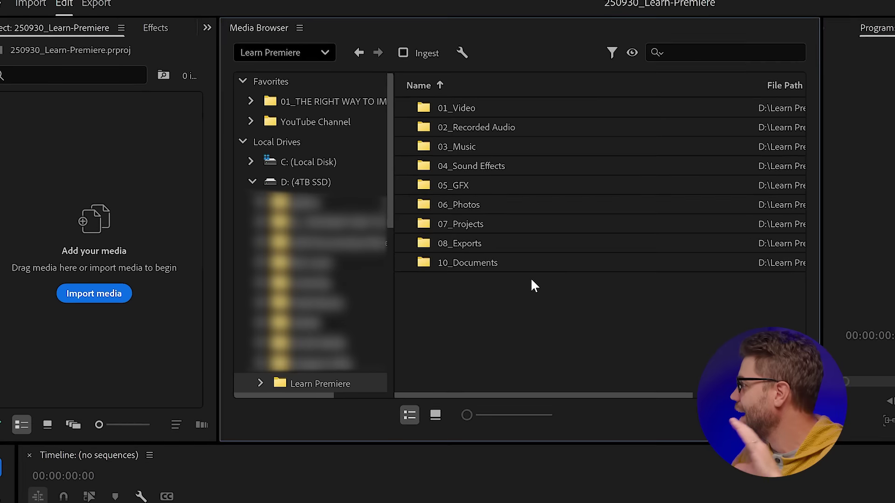
{"action": "left_click", "coordinate": [471, 209]}
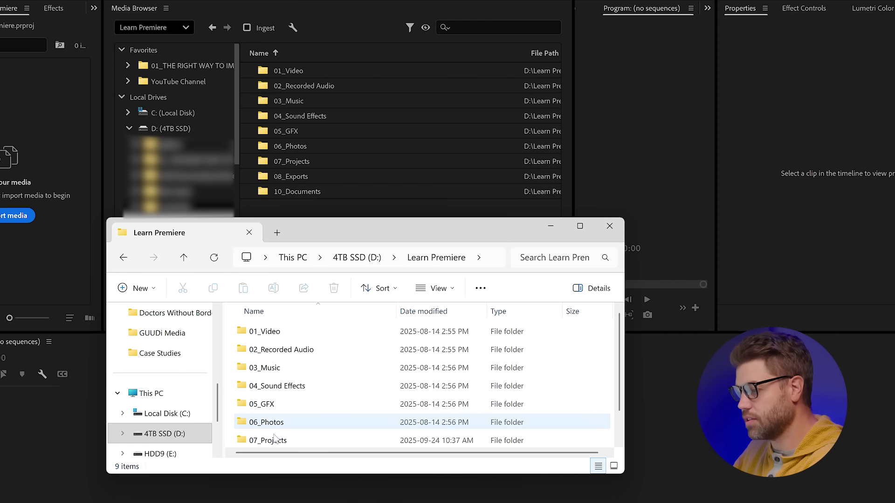
{"action": "left_click", "coordinate": [399, 212]}
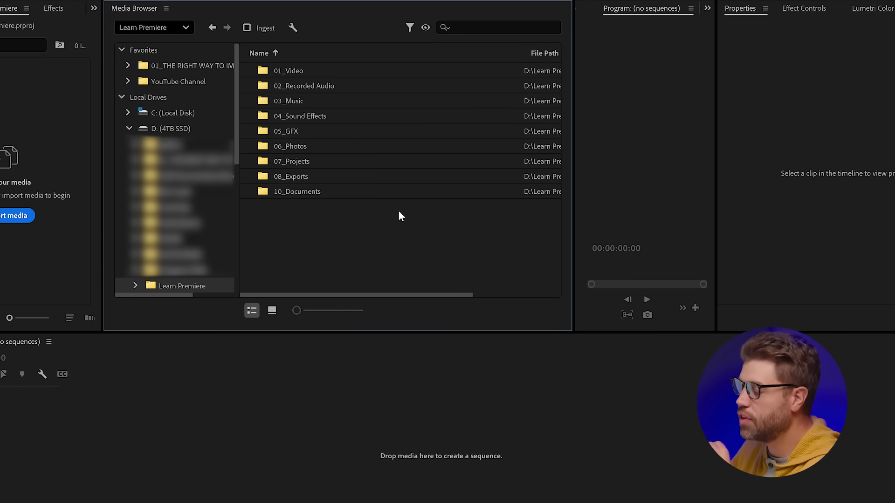
{"action": "key", "text": "alt+Tab"}
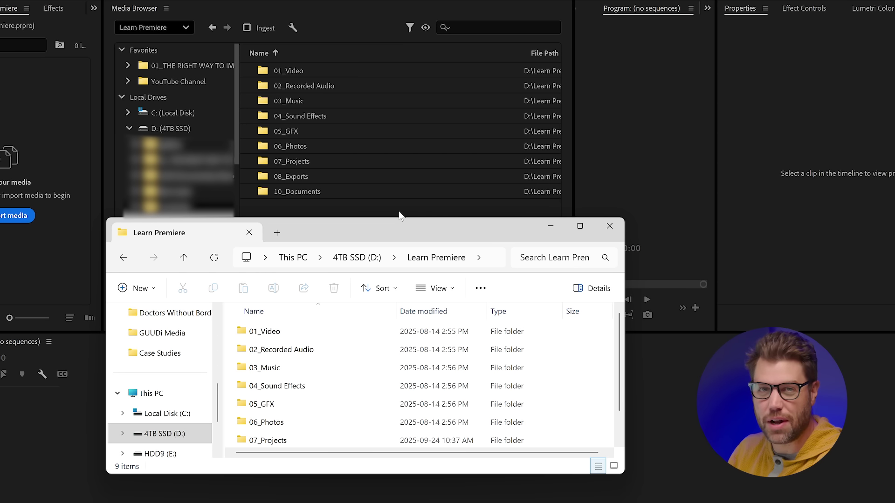
{"action": "left_click", "coordinate": [399, 215]}
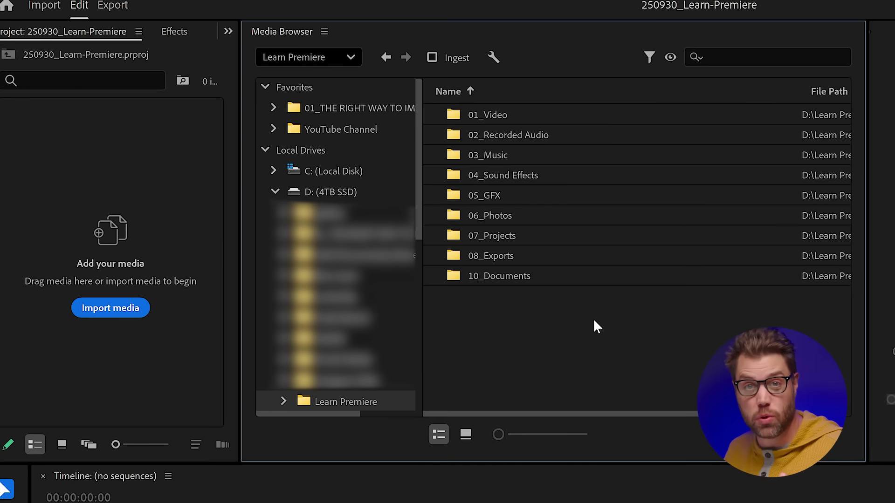
Look through the clips in the 01_Video folder, return to Learn Premiere and import the whole 01_Video folder into the project
{"action": "double_click", "coordinate": [495, 115]}
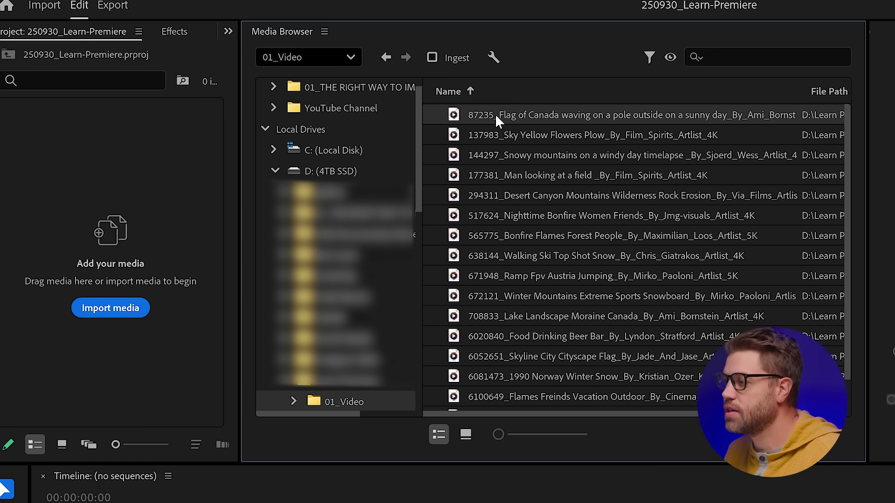
{"action": "scroll", "coordinate": [494, 114], "scroll_direction": "down", "scroll_amount": 1}
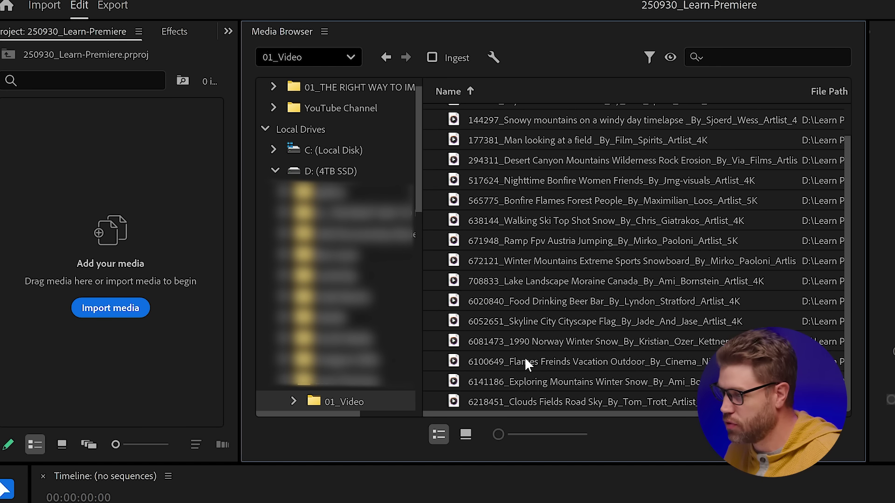
{"action": "scroll", "coordinate": [526, 362], "scroll_direction": "up", "scroll_amount": 1}
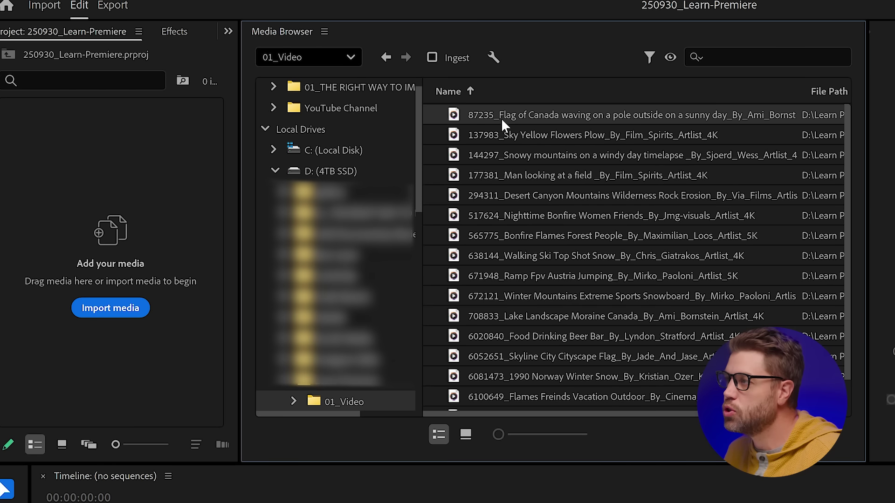
{"action": "left_click", "coordinate": [385, 58]}
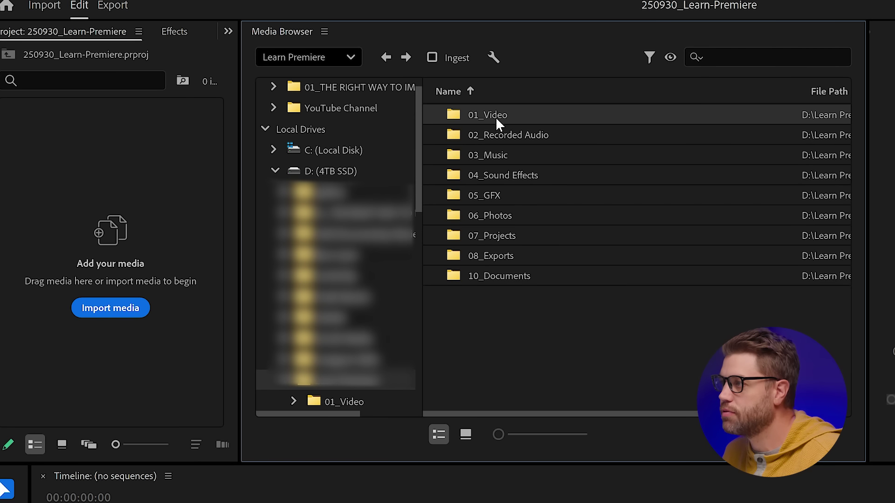
{"action": "left_click_drag", "start_coordinate": [501, 116], "coordinate": [144, 224]}
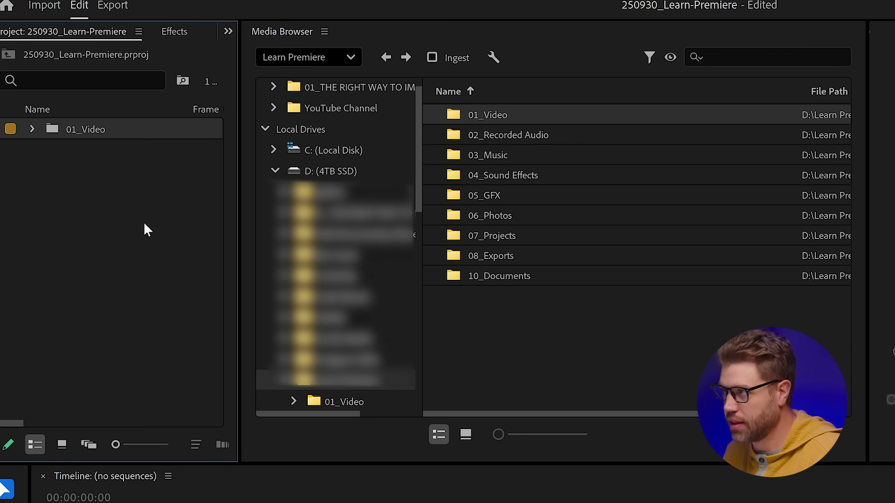
Import the 03_Music folder from the Media Browser at the root level of the project, with no bin selected
{"action": "right_click", "coordinate": [511, 159]}
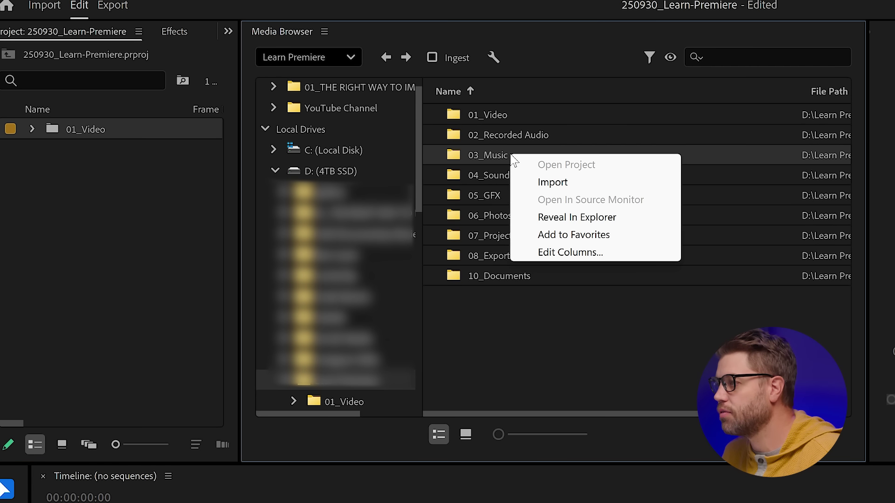
{"action": "left_click", "coordinate": [593, 186]}
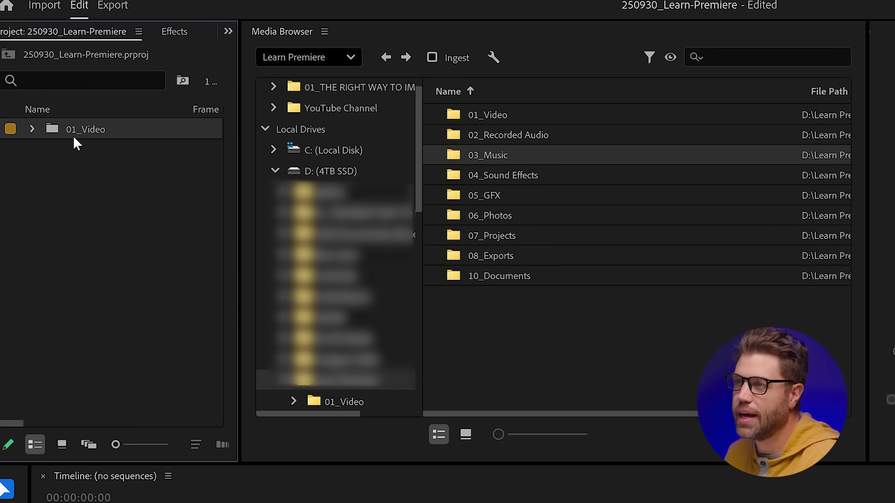
{"action": "left_click", "coordinate": [61, 201]}
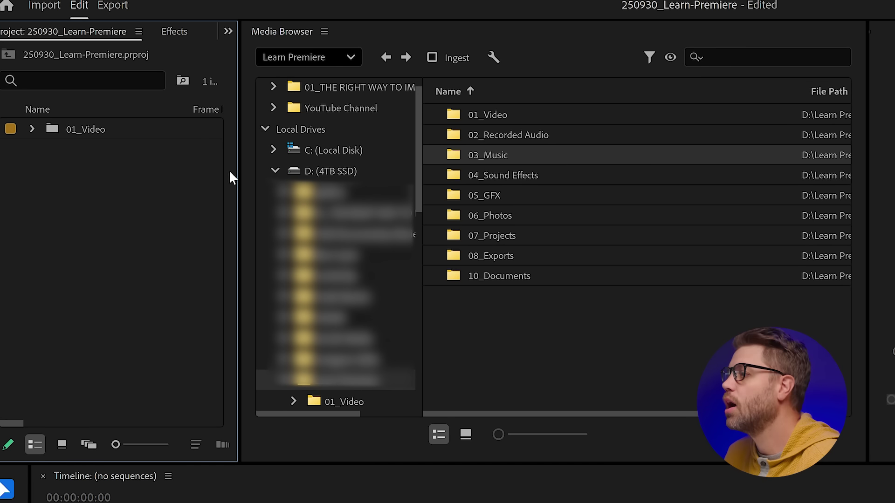
{"action": "right_click", "coordinate": [515, 156]}
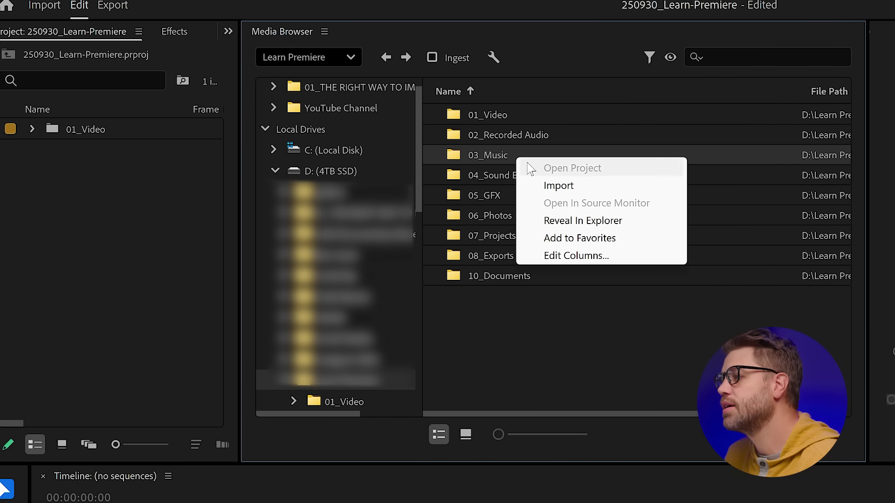
{"action": "left_click", "coordinate": [608, 184]}
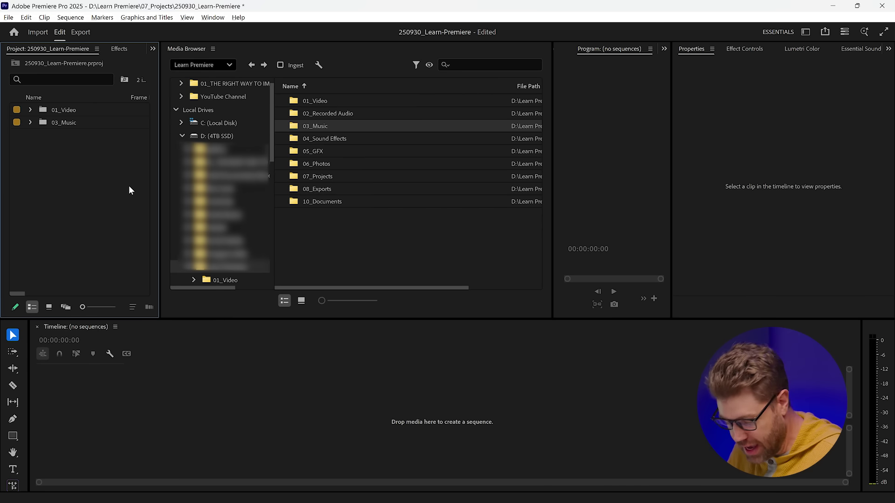
Open the Project panel as a floating window and dock it back as the first tab in the Effects group
{"action": "key", "text": "shift+1"}
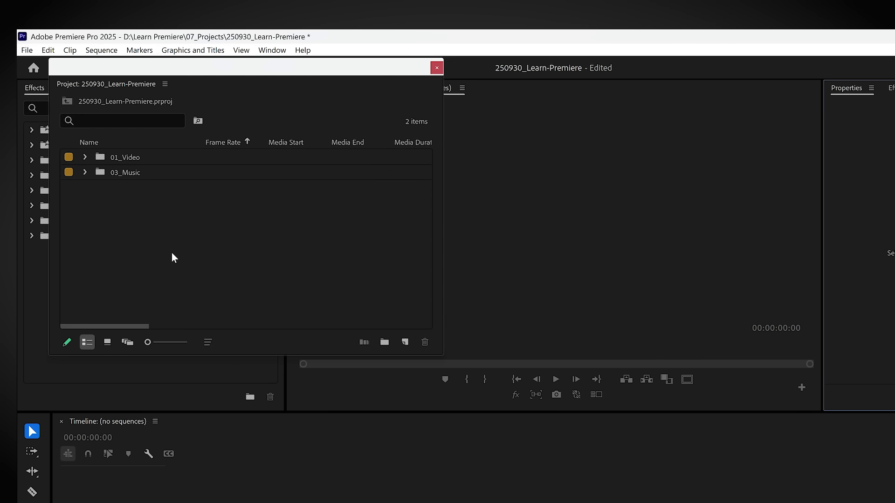
{"action": "left_click_drag", "start_coordinate": [261, 67], "coordinate": [408, 180]}
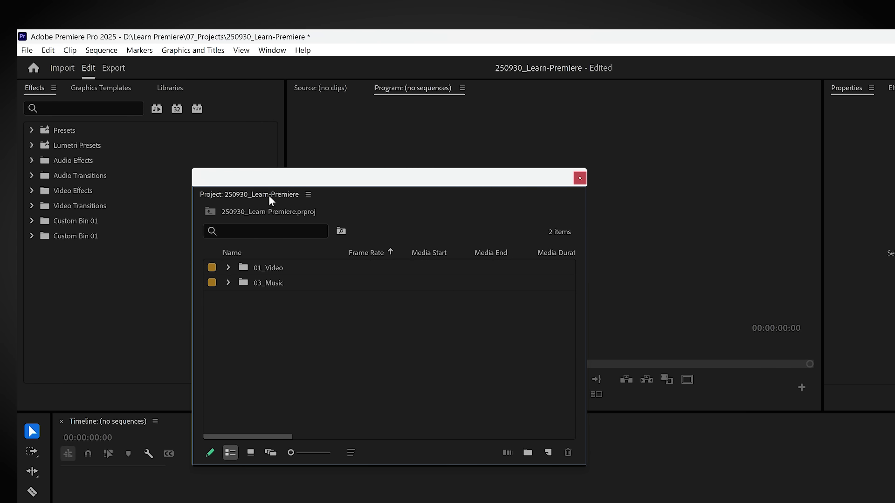
{"action": "left_click_drag", "start_coordinate": [268, 195], "coordinate": [25, 91]}
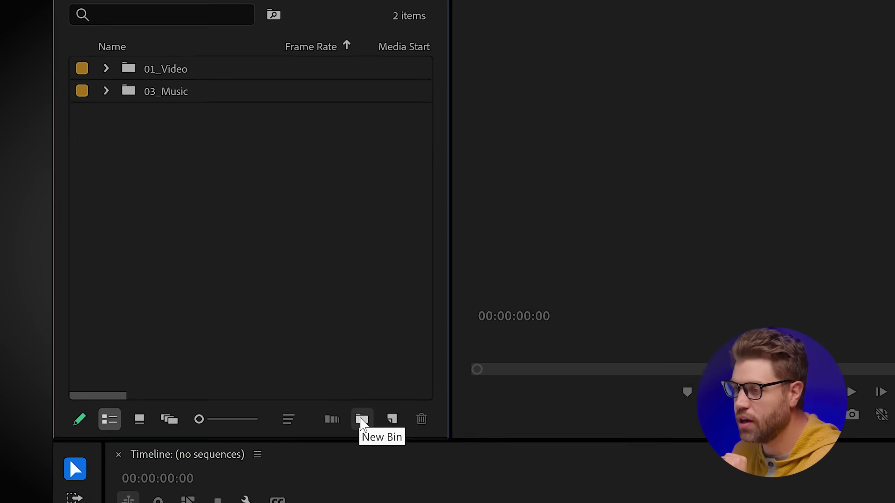
Create a bin named "asldkfjaslkdj" in the Project panel and delete it again
{"action": "right_click", "coordinate": [159, 177]}
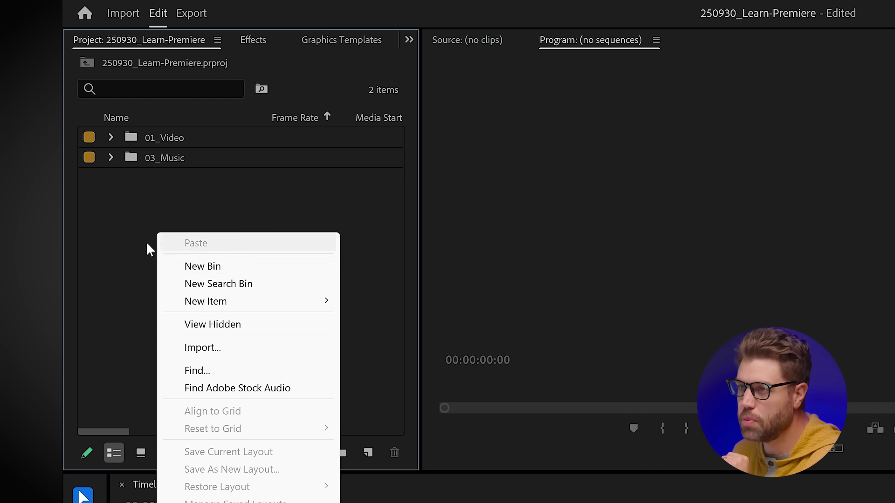
{"action": "left_click", "coordinate": [135, 240]}
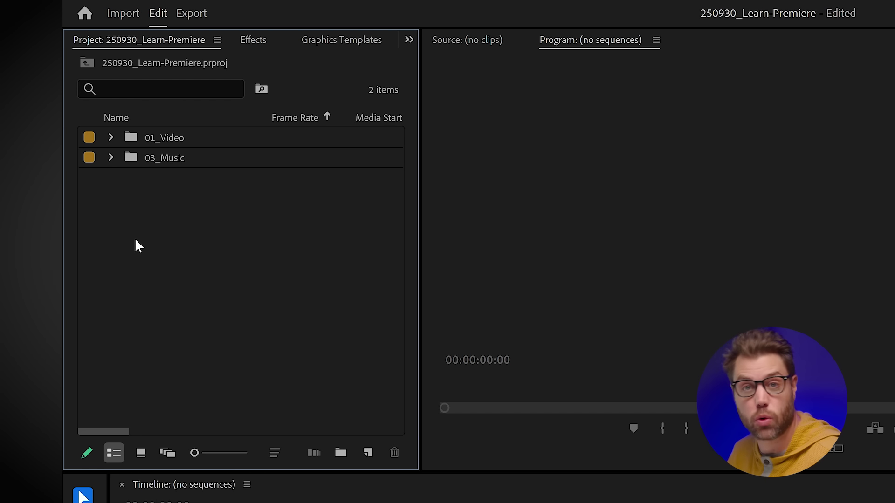
{"action": "key", "text": "super+b"}
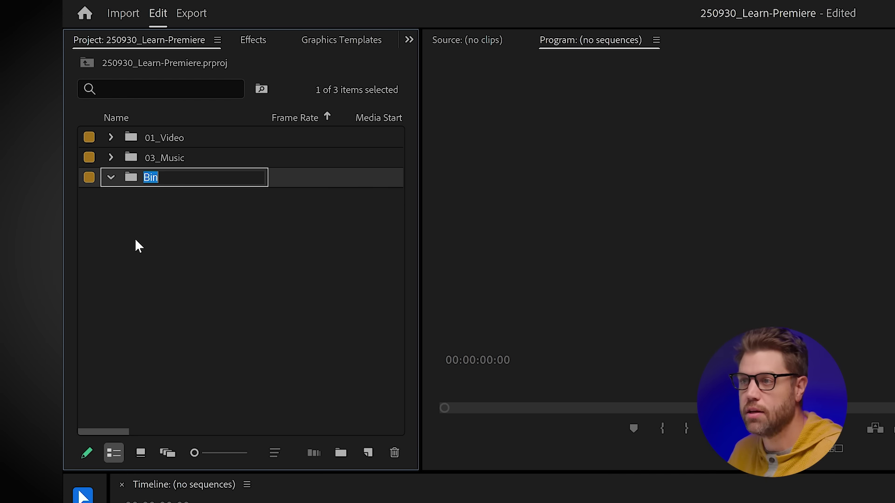
{"action": "type", "text": "asldkfjaslkdj"}
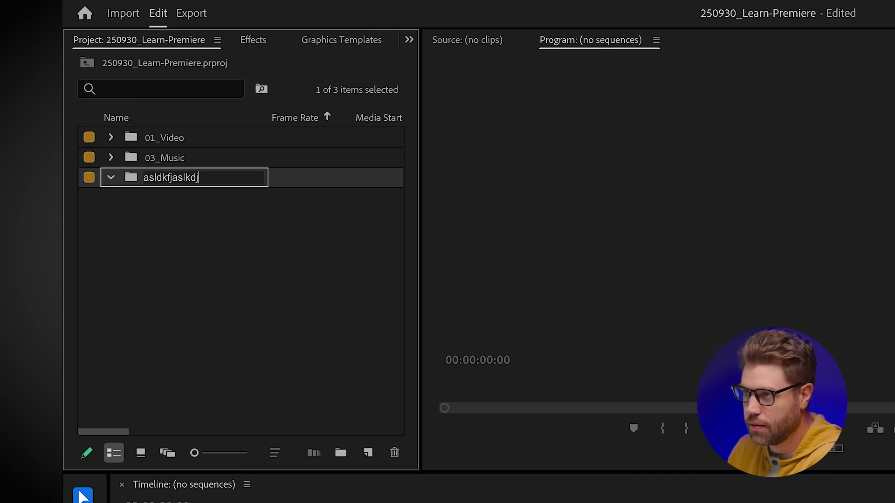
{"action": "key", "text": "Tab"}
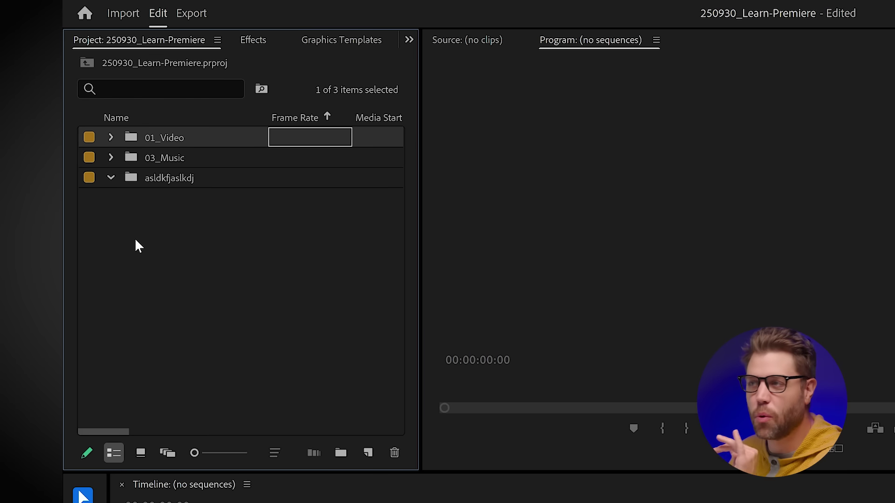
{"action": "left_click", "coordinate": [175, 173]}
{"action": "key", "text": "Delete"}
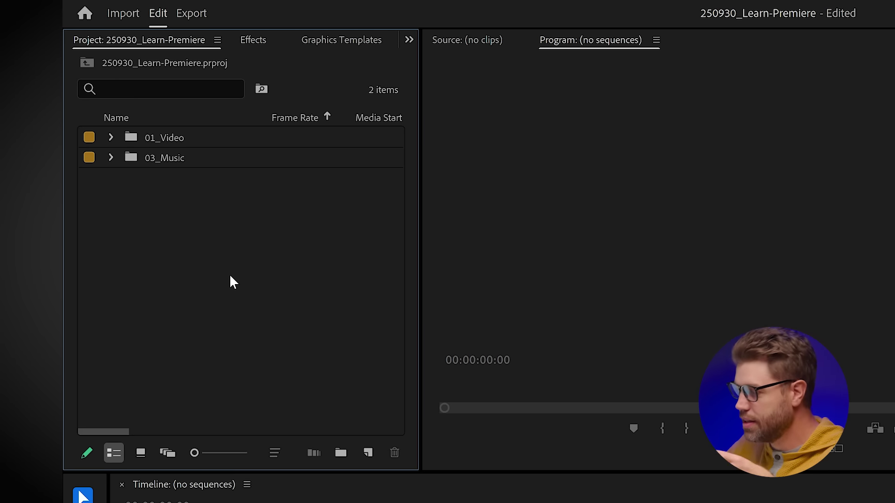
Expand the 01_Video bin and create a new sequence from the 294311_Desert Canyon clip
{"action": "left_click", "coordinate": [178, 137]}
{"action": "key", "text": "Right"}
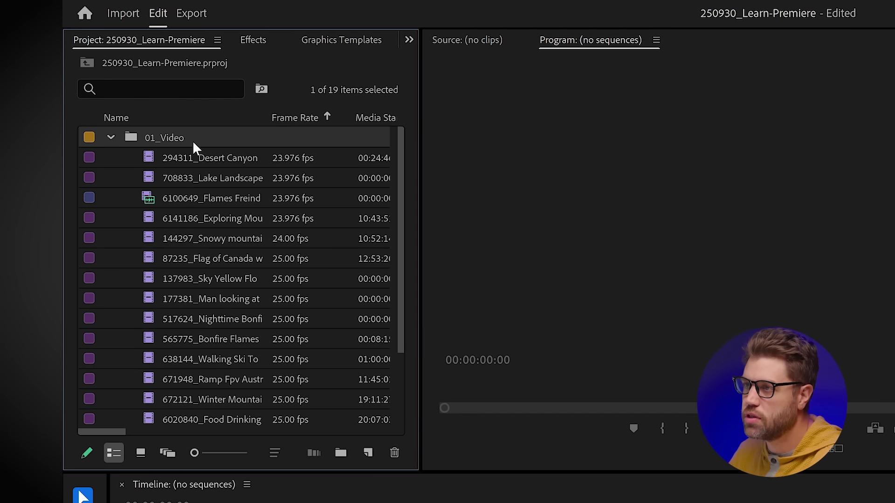
{"action": "right_click", "coordinate": [233, 157]}
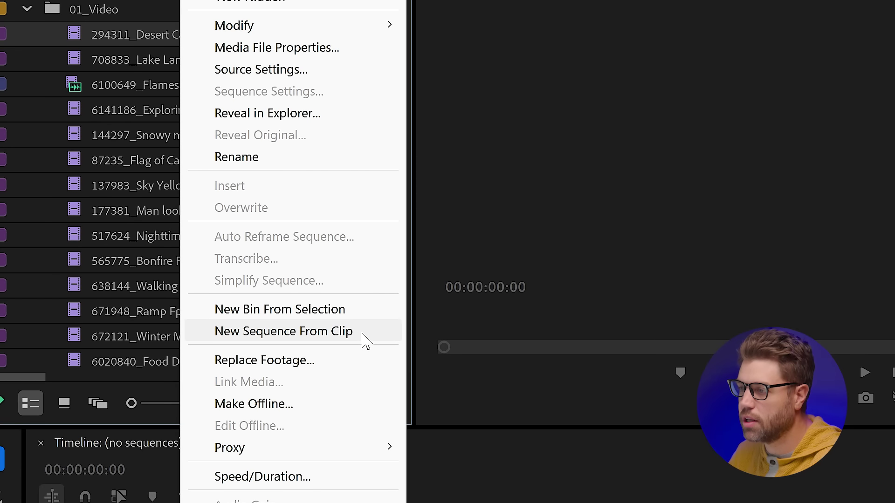
{"action": "left_click", "coordinate": [363, 334]}
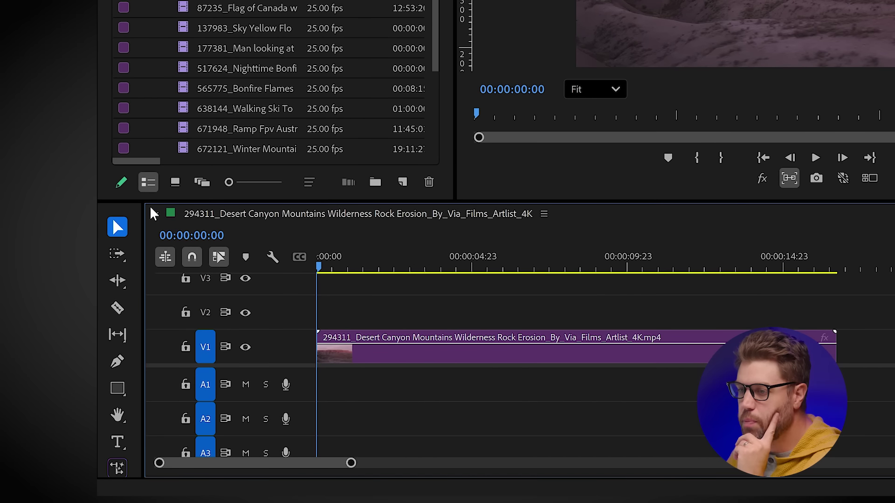
Close the Desert Canyon sequence in the Timeline and reopen it from the 01_Video bin
{"action": "left_click", "coordinate": [38, 326]}
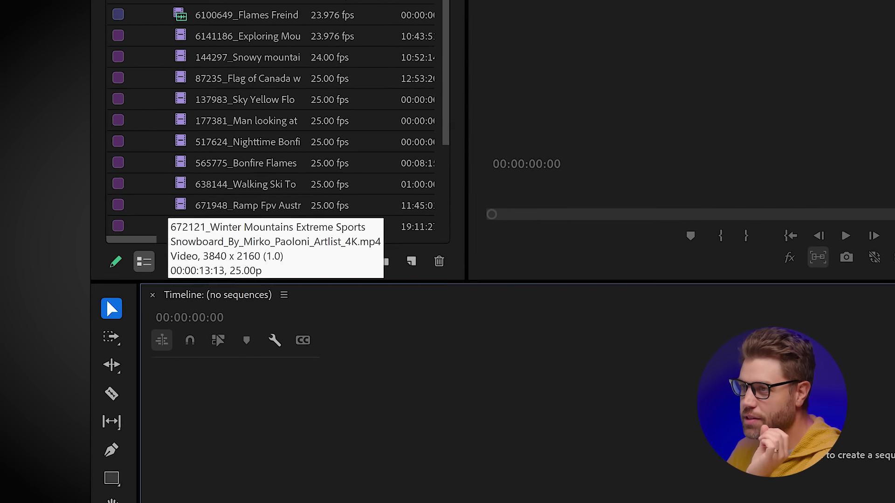
{"action": "double_click", "coordinate": [169, 200]}
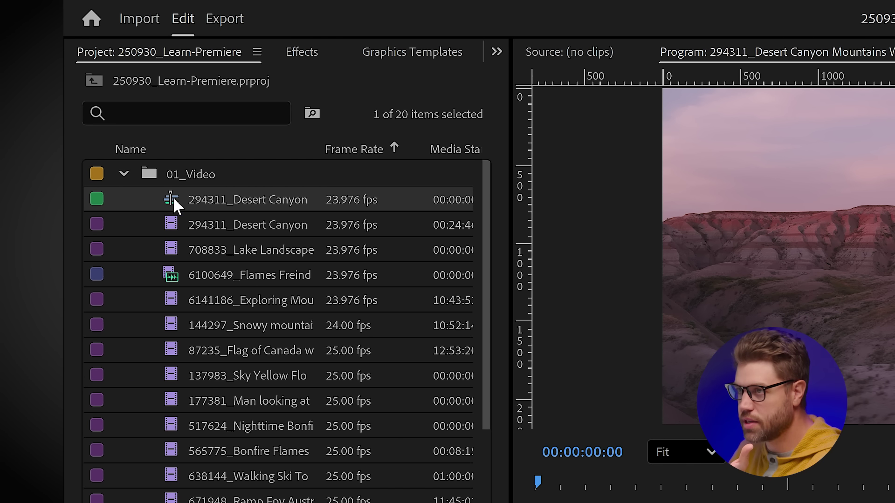
Rename the sequence made from the Desert Canyon clip in the 01_Video bin to 250930_Learn-Premiere
{"action": "mouse_move", "coordinate": [147, 197]}
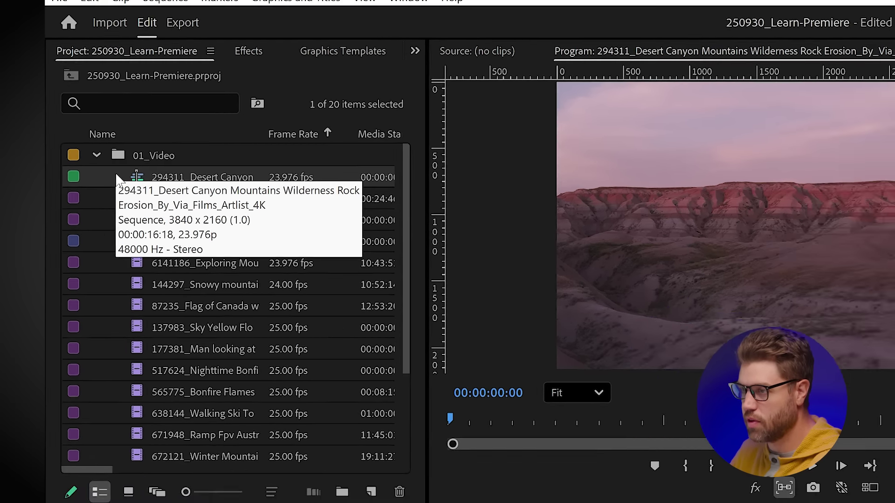
{"action": "left_click", "coordinate": [297, 198]}
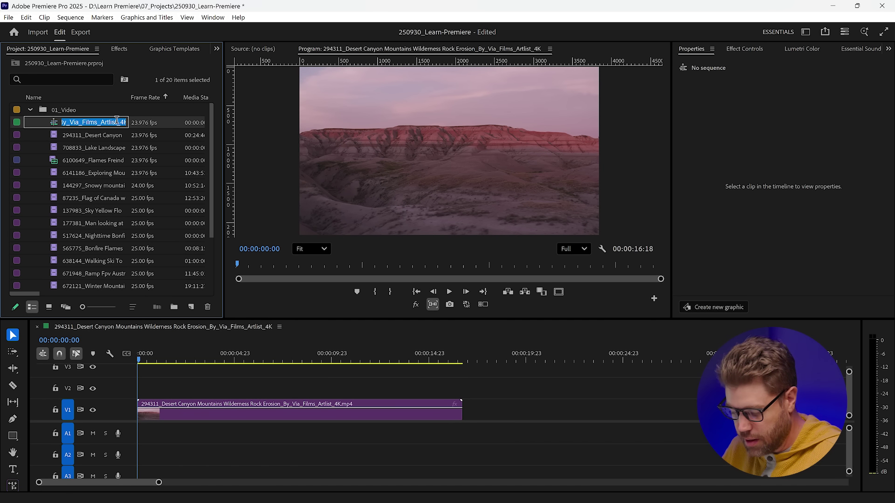
{"action": "type", "text": "2509"}
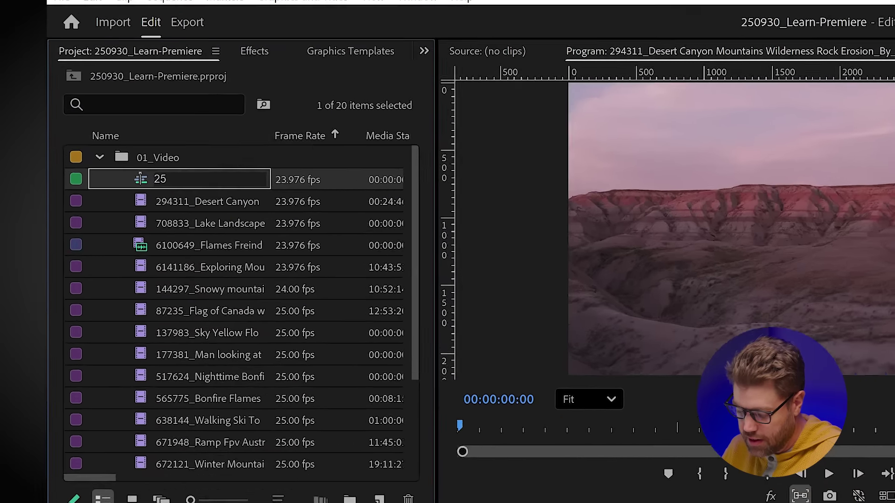
{"action": "type", "text": "30"}
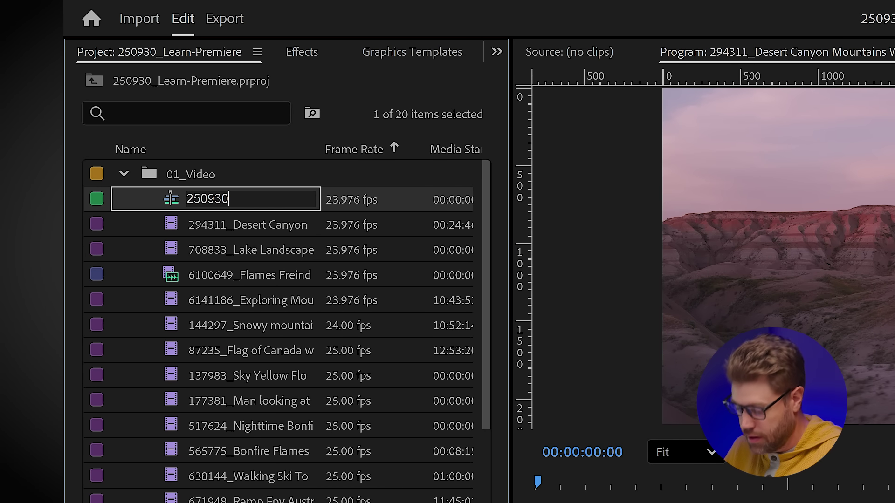
{"action": "type", "text": "_LeAR"}
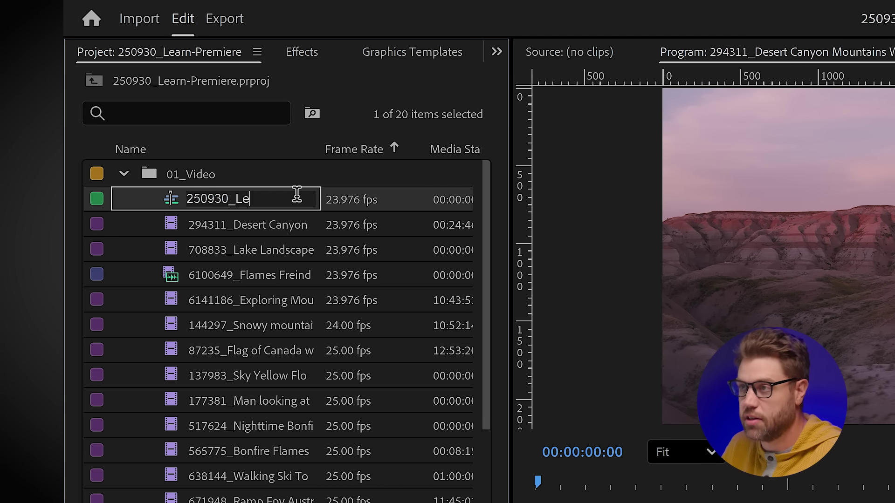
{"action": "key", "text": "BackSpace"}
{"action": "key", "text": "BackSpace"}
{"action": "type", "text": "arn"}
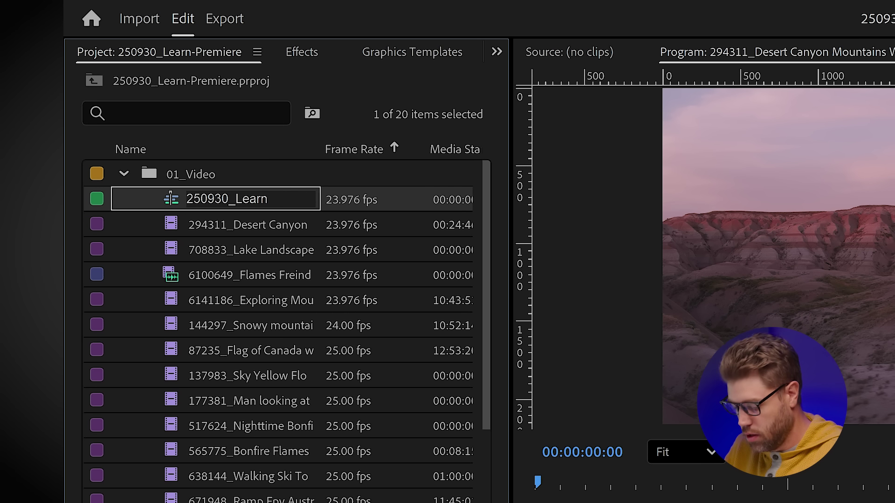
{"action": "type", "text": "-premiere"}
{"action": "key", "text": "BackSpace"}
{"action": "key", "text": "BackSpace"}
{"action": "key", "text": "BackSpace"}
{"action": "key", "text": "BackSpace"}
{"action": "key", "text": "BackSpace"}
{"action": "key", "text": "BackSpace"}
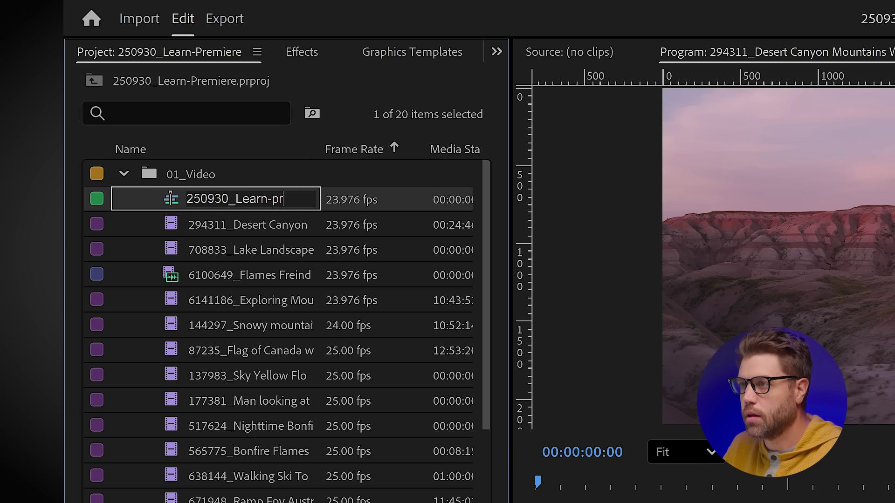
{"action": "key", "text": "BackSpace"}
{"action": "key", "text": "BackSpace"}
{"action": "type", "text": "Pre"}
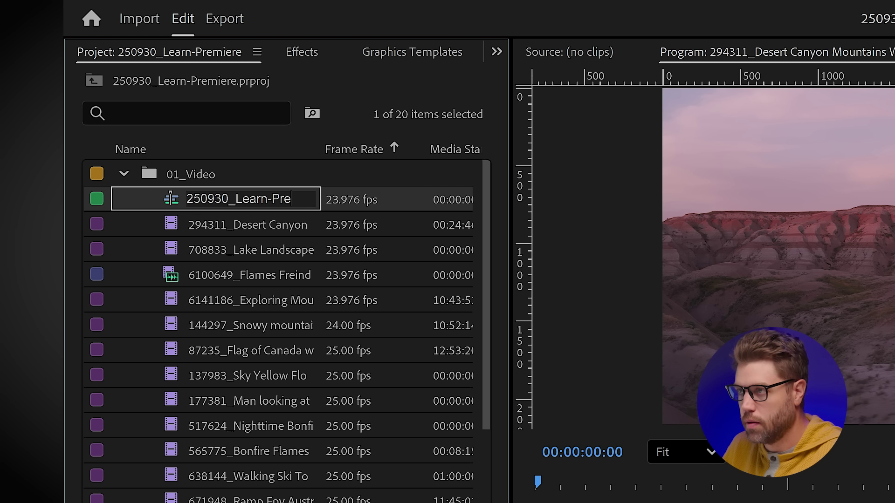
{"action": "type", "text": "miere"}
{"action": "key", "text": "Tab"}
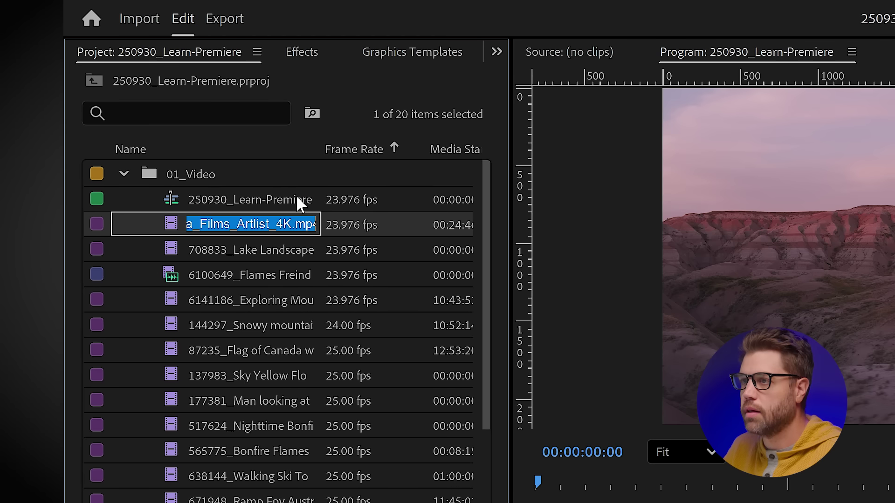
Duplicate the 250930_Learn-Premiere sequence and rename the copy 251001_Learn-Premiere
{"action": "left_click", "coordinate": [144, 198]}
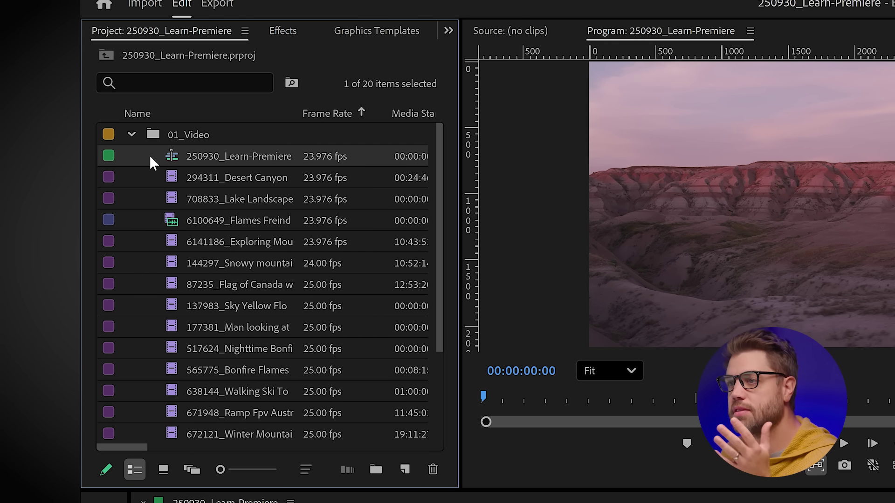
{"action": "key", "text": "ctrl+v"}
{"action": "left_click", "coordinate": [189, 412]}
{"action": "key", "text": "BackSpace"}
{"action": "key", "text": "BackSpace"}
{"action": "key", "text": "BackSpace"}
{"action": "key", "text": "BackSpace"}
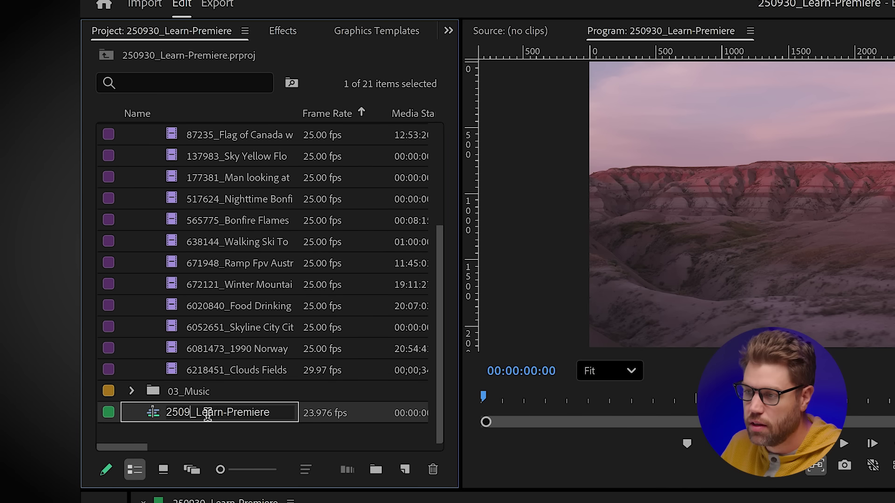
{"action": "type", "text": "10"}
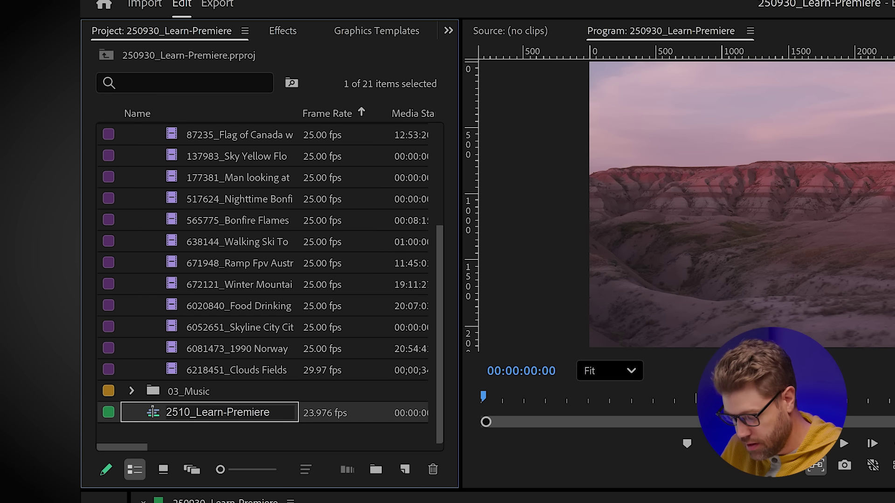
{"action": "type", "text": "01"}
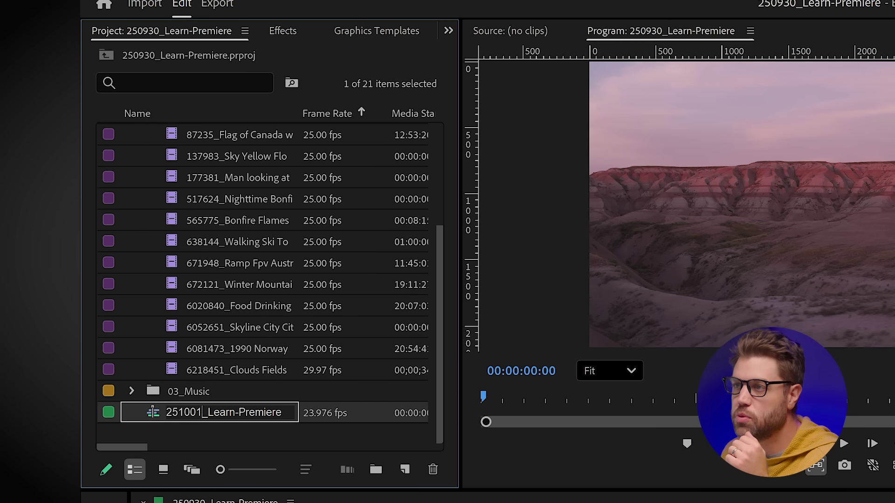
{"action": "key", "text": "Return"}
Delete the duplicate sequence 251001_Learn-Premiere from the 01_Video bin
{"action": "scroll", "coordinate": [201, 140], "scroll_direction": "up", "scroll_amount": 5}
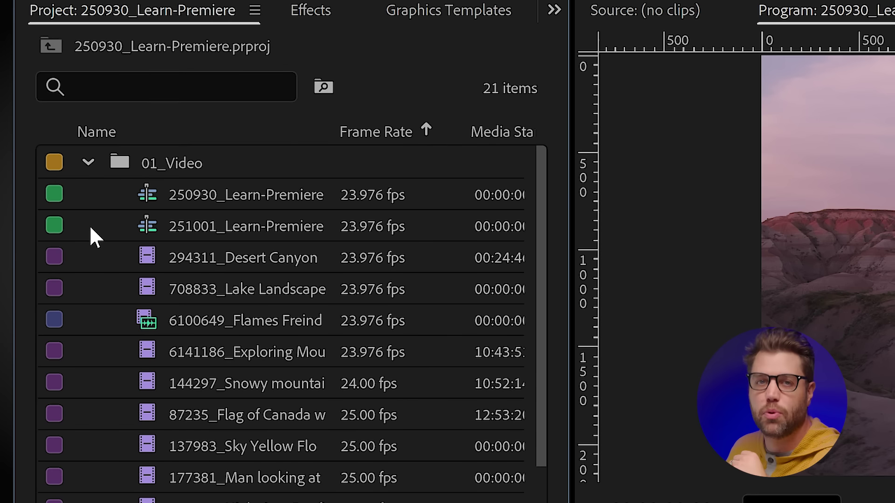
{"action": "left_click", "coordinate": [306, 223]}
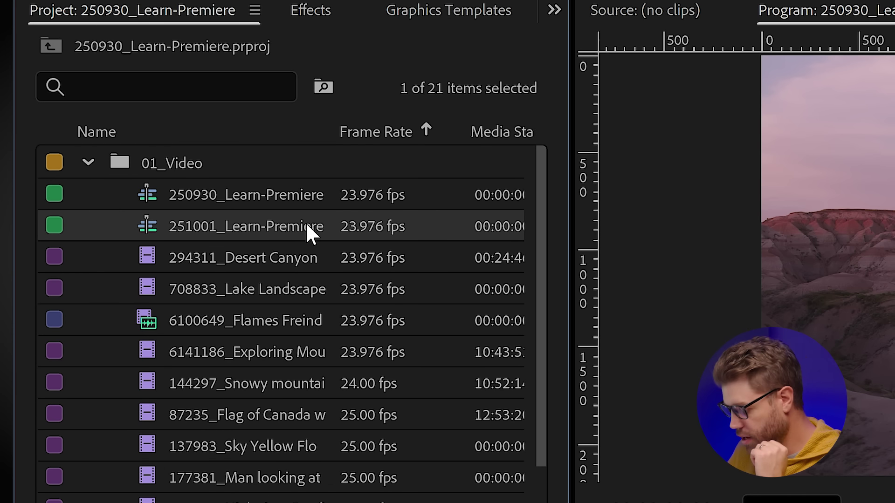
{"action": "key", "text": "Delete"}
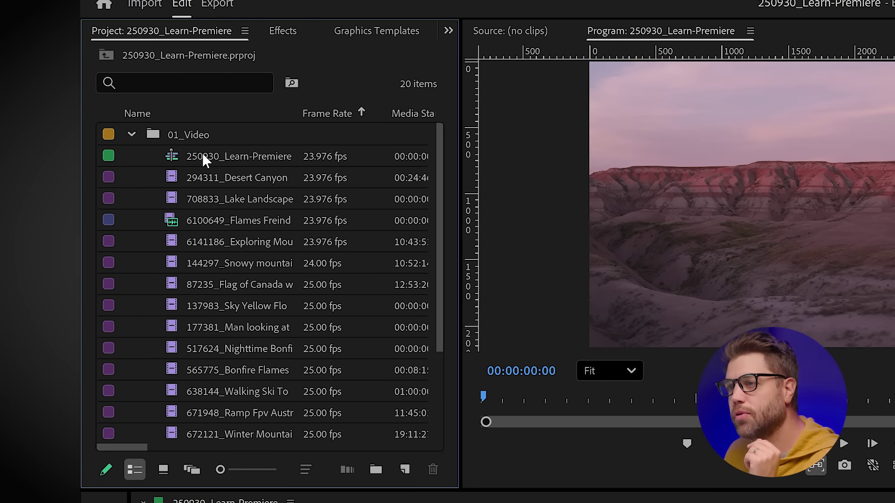
Move the 250930_Learn-Premiere sequence out of the 01_Video bin to the project's top level and collapse the bin
{"action": "left_click", "coordinate": [202, 153]}
{"action": "scroll", "coordinate": [220, 441], "scroll_direction": "down", "scroll_amount": 3}
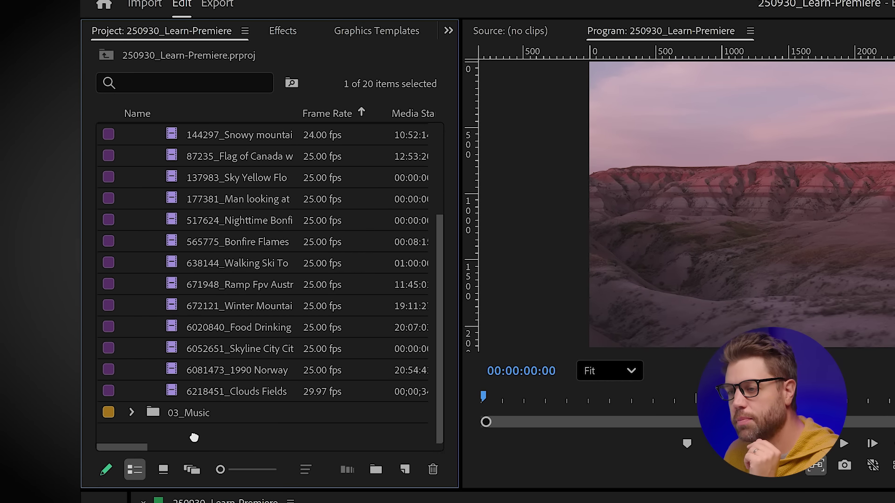
{"action": "left_click", "coordinate": [194, 438]}
{"action": "scroll", "coordinate": [178, 203], "scroll_direction": "up", "scroll_amount": 3}
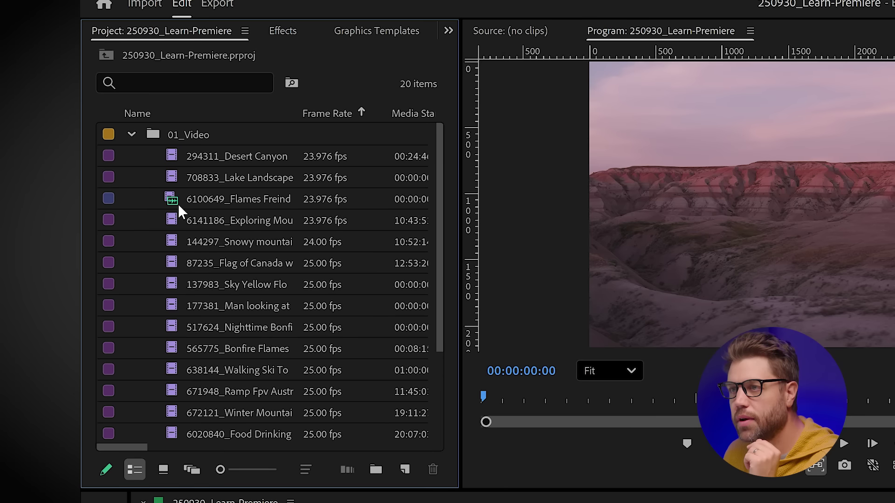
{"action": "left_click", "coordinate": [131, 135]}
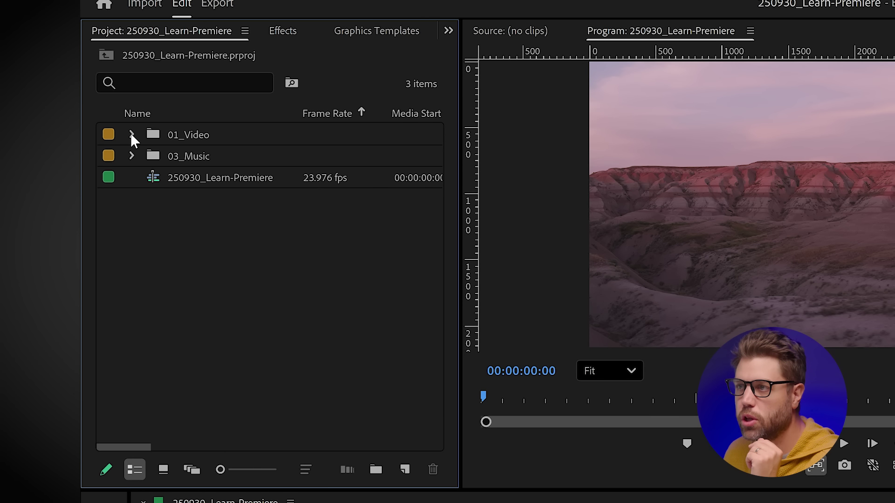
Create a bin named 07_Sequences and move the 250930_Learn-Premiere sequence into it
{"action": "key", "text": "ctrl+b"}
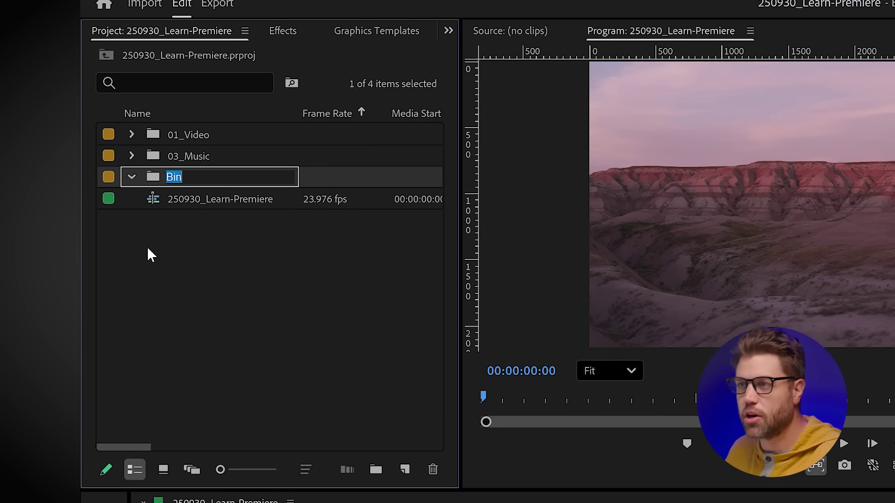
{"action": "type", "text": "07_Sequences"}
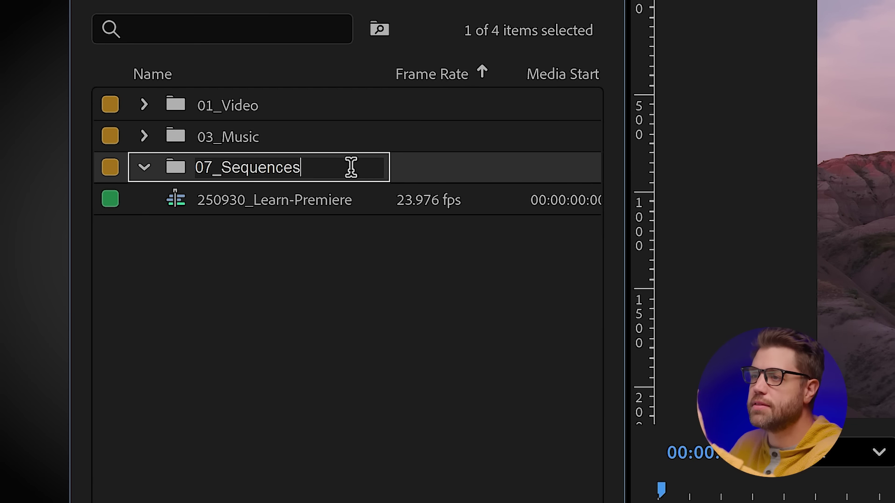
{"action": "key", "text": "Tab"}
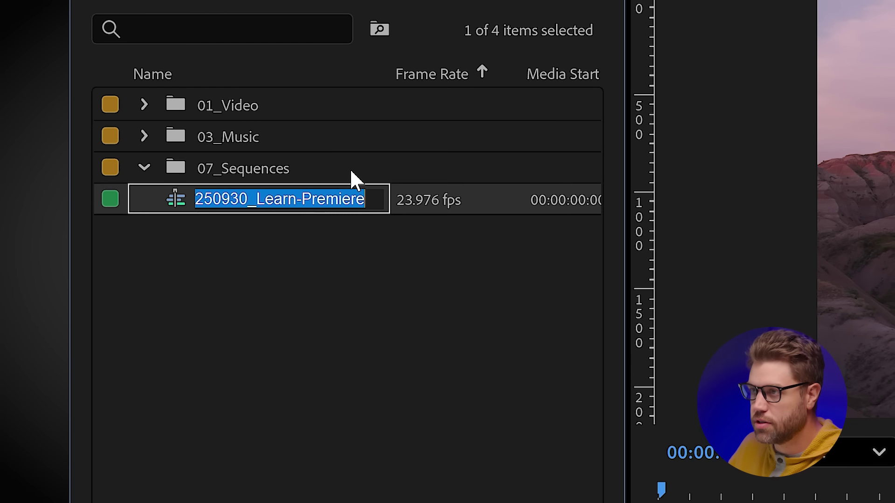
{"action": "key", "text": "Return"}
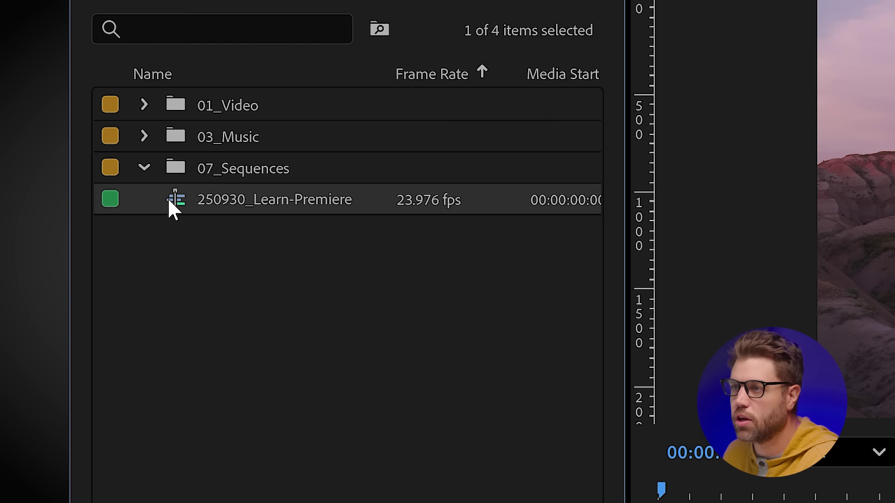
{"action": "left_click", "coordinate": [219, 251]}
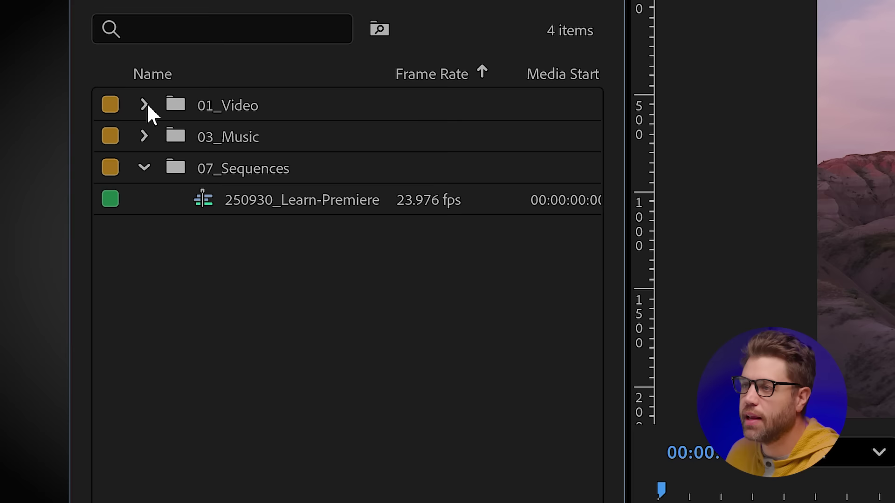
Expand the 01_Video bin and add its Lake Landscape, Flames, Snowy mountains and Flag of Canada clips across tracks V1 to V3 of the sequence
{"action": "left_click", "coordinate": [145, 105]}
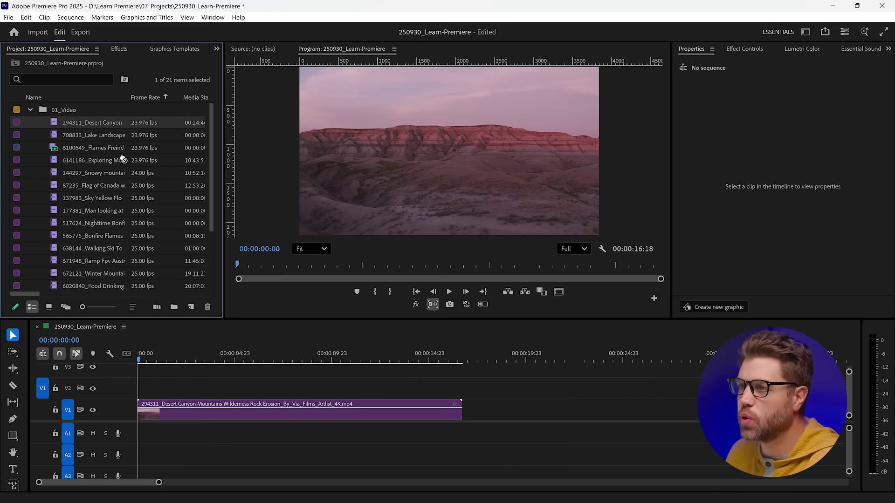
{"action": "left_click_drag", "start_coordinate": [94, 123], "coordinate": [201, 389]}
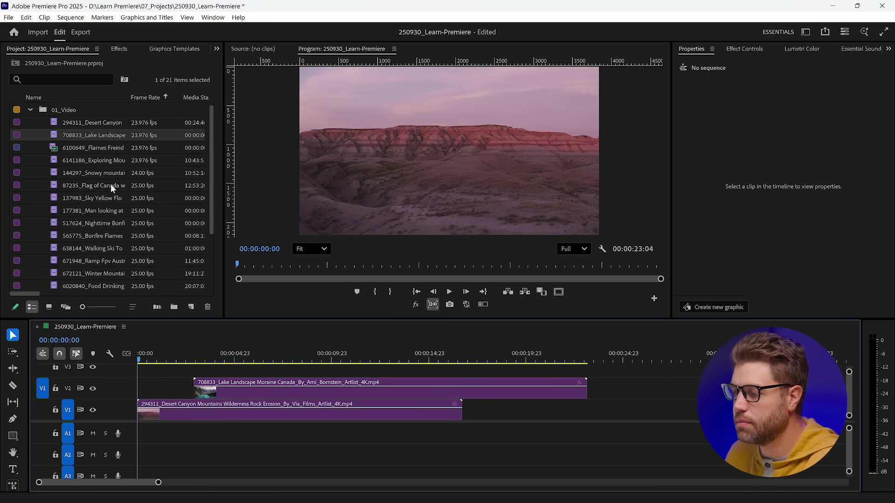
{"action": "left_click_drag", "start_coordinate": [93, 147], "coordinate": [399, 363]}
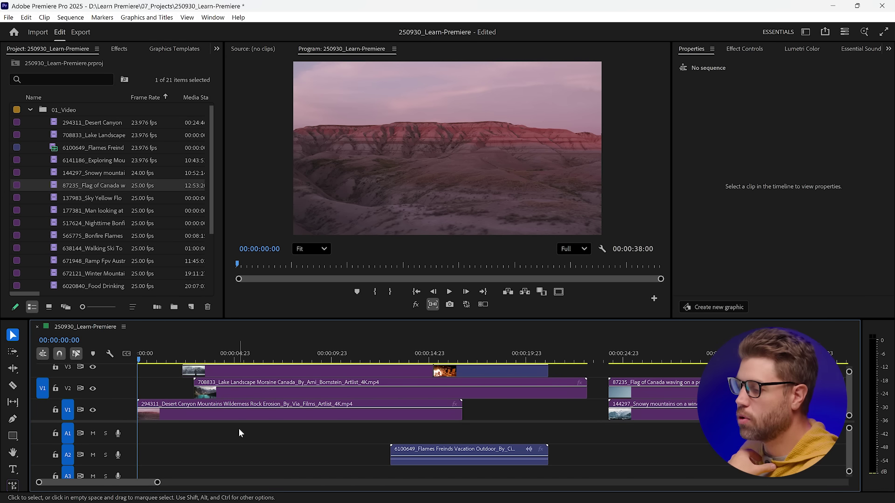
Scrub the Timeline playhead back and forth through the opening seconds of the sequence
{"action": "left_click_drag", "start_coordinate": [142, 358], "coordinate": [159, 359]}
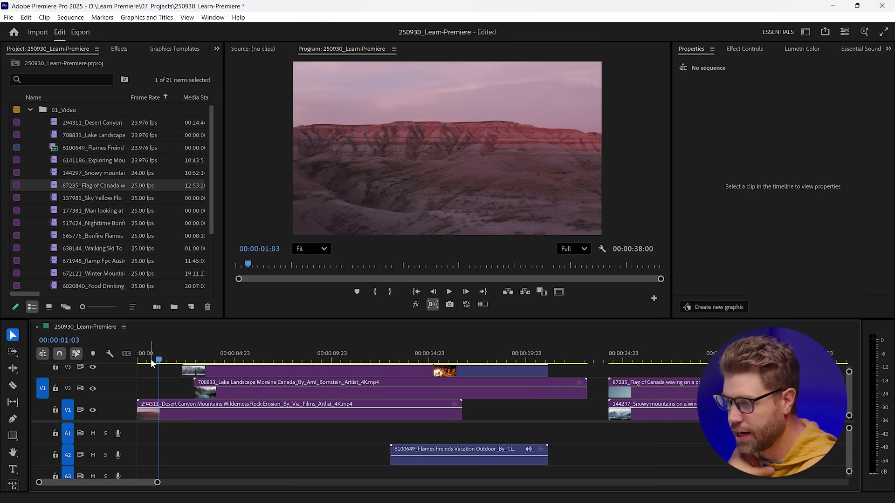
{"action": "left_click", "coordinate": [220, 361]}
{"action": "left_click_drag", "start_coordinate": [220, 367], "coordinate": [176, 365]}
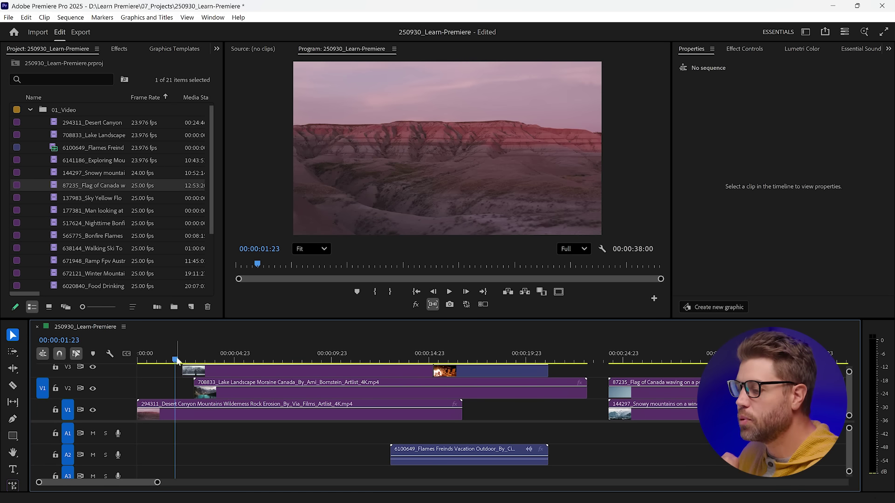
{"action": "mouse_move", "coordinate": [177, 361]}
{"action": "left_mouse_down"}
{"action": "mouse_move", "coordinate": [295, 371]}
{"action": "mouse_move", "coordinate": [173, 368]}
{"action": "mouse_move", "coordinate": [212, 368]}
{"action": "mouse_move", "coordinate": [164, 359]}
{"action": "mouse_move", "coordinate": [298, 360]}
{"action": "mouse_move", "coordinate": [178, 350]}
{"action": "mouse_move", "coordinate": [333, 363]}
{"action": "mouse_move", "coordinate": [164, 362]}
{"action": "left_mouse_up"}
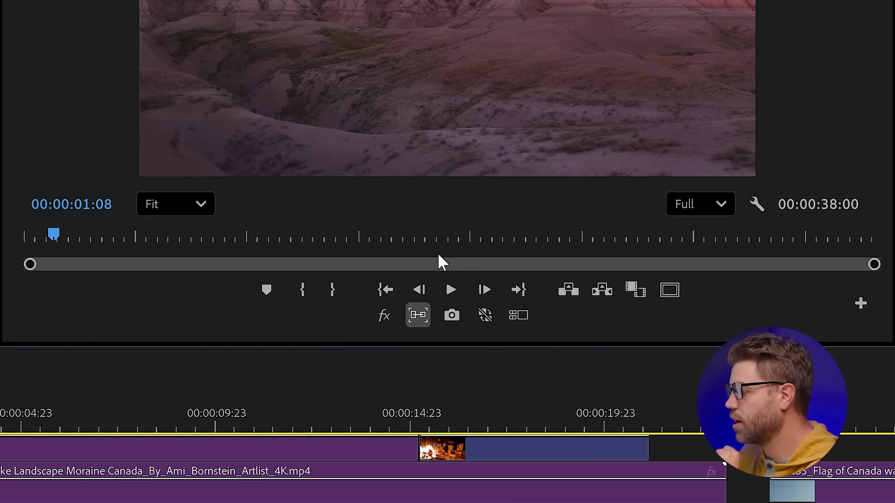
Play the sequence in the Program monitor, stop playback, and return the playhead to about 00:00:01:10
{"action": "left_click", "coordinate": [449, 294]}
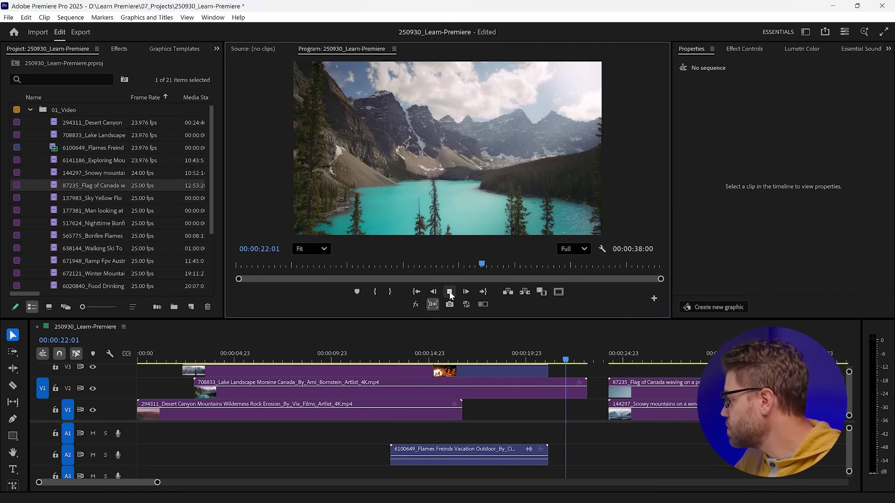
{"action": "left_click", "coordinate": [450, 294]}
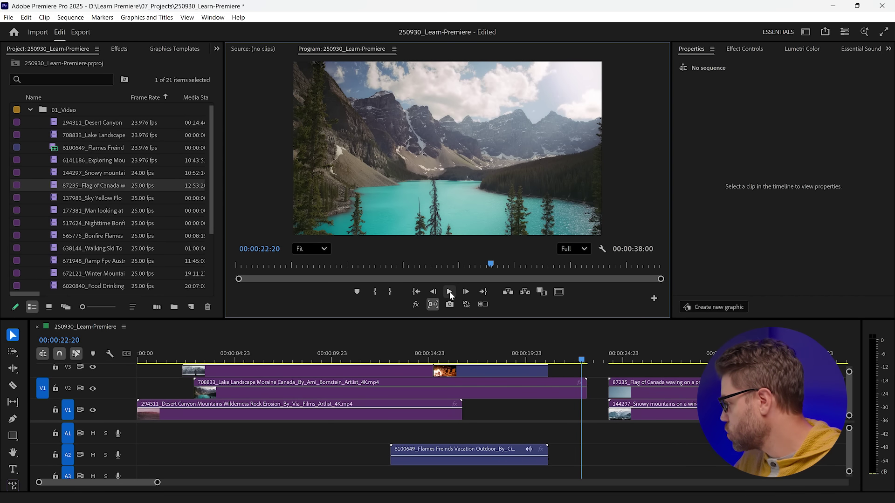
{"action": "left_click_drag", "start_coordinate": [322, 361], "coordinate": [165, 372]}
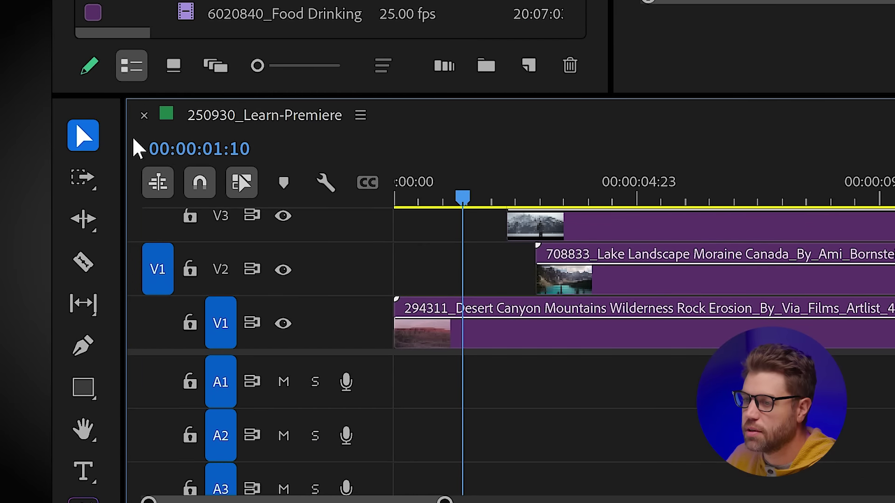
Remove the 708833_Lake Landscape clip from track V2, above the Desert Canyon clip
{"action": "left_click_drag", "start_coordinate": [626, 261], "coordinate": [875, 242]}
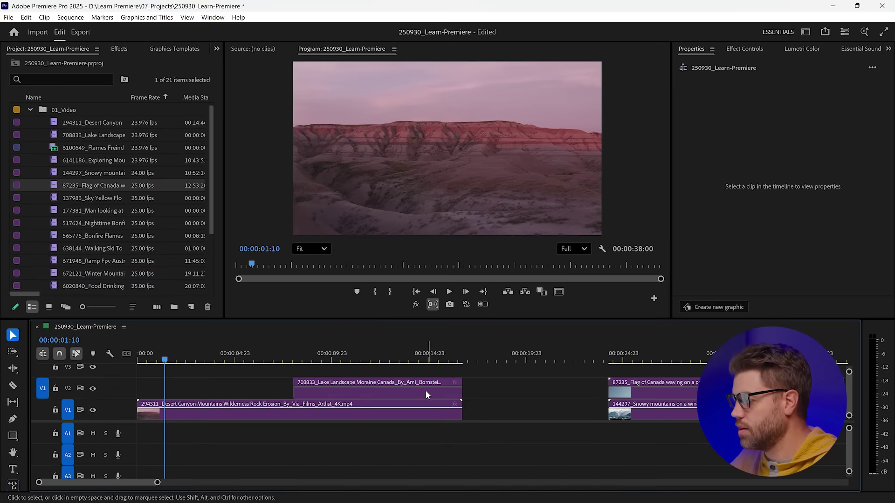
{"action": "left_click", "coordinate": [423, 390]}
{"action": "key", "text": "Delete"}
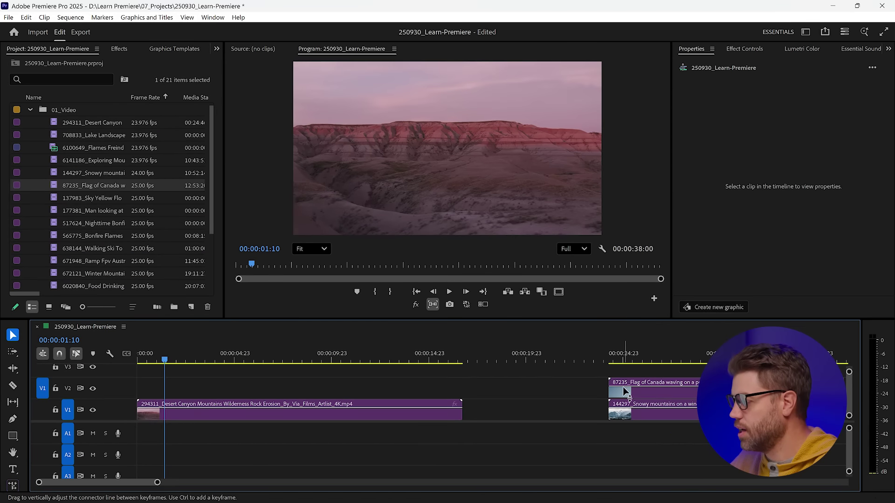
Delete the 87235_Flag of Canada clip from track V2 and the 144297_Snowy mountains clip beneath it on V1
{"action": "left_click", "coordinate": [623, 387]}
{"action": "key", "text": "Delete"}
{"action": "left_click", "coordinate": [619, 412]}
{"action": "key", "text": "Delete"}
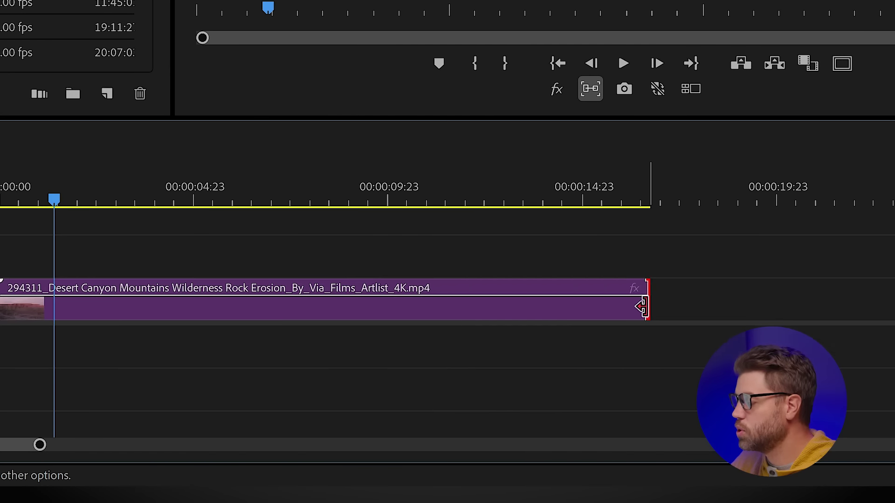
Try to extend the end of the 294311_Desert Canyon clip on V1 past its full media length
{"action": "left_click_drag", "start_coordinate": [573, 348], "coordinate": [608, 349]}
{"action": "left_click_drag", "start_coordinate": [689, 308], "coordinate": [832, 285]}
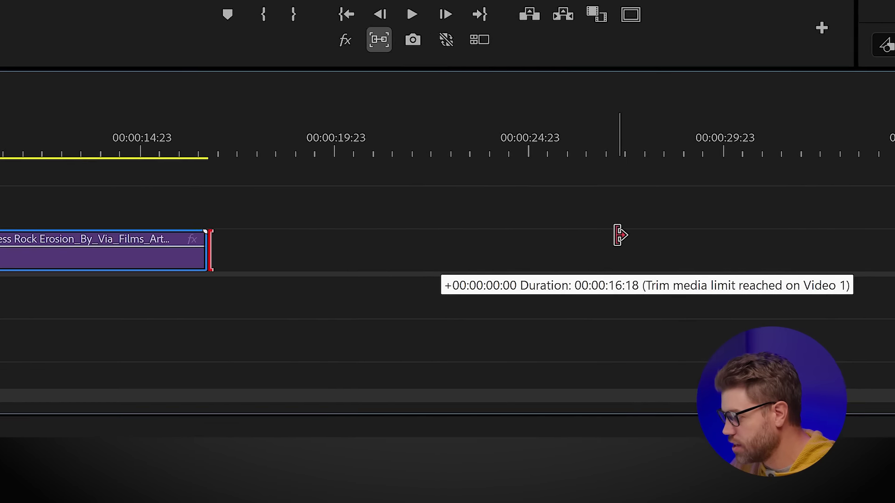
{"action": "mouse_move", "coordinate": [620, 235]}
{"action": "left_mouse_down"}
{"action": "mouse_move", "coordinate": [631, 237]}
{"action": "mouse_move", "coordinate": [615, 234]}
{"action": "left_mouse_up"}
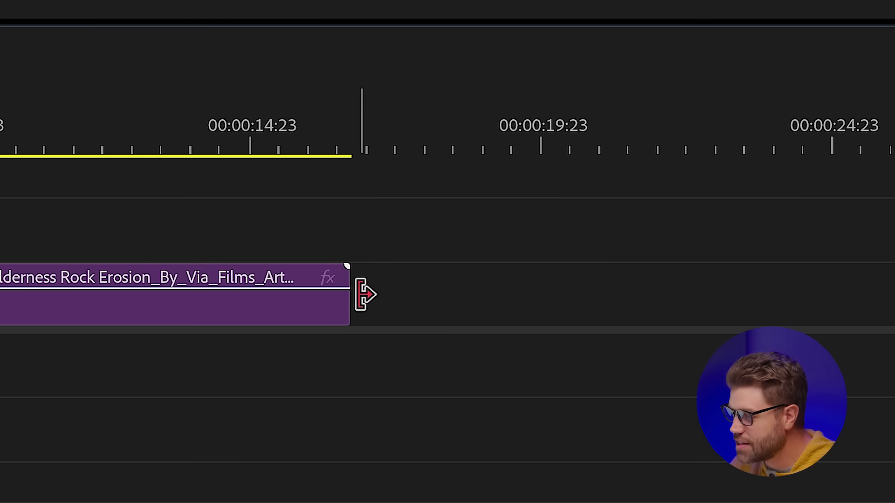
{"action": "left_click", "coordinate": [280, 322]}
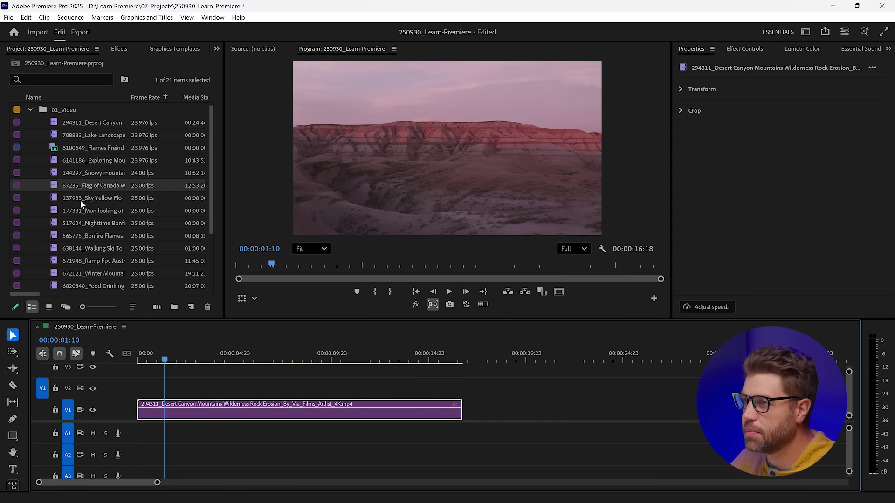
Add 137983_Sky Yellow Flowers to V2 starting at the end of the Desert Canyon clip, and move the playhead to 00:00:15:15
{"action": "left_click_drag", "start_coordinate": [80, 199], "coordinate": [428, 394]}
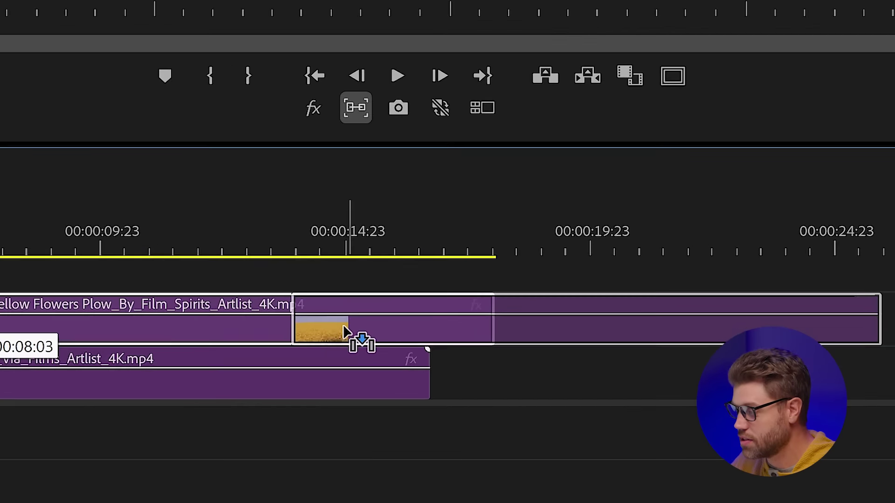
{"action": "left_click_drag", "start_coordinate": [344, 332], "coordinate": [493, 315]}
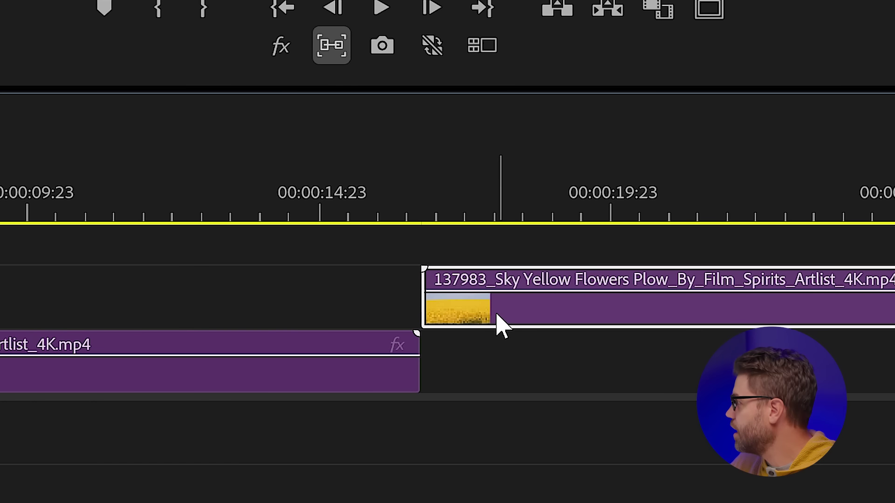
{"action": "left_click_drag", "start_coordinate": [428, 212], "coordinate": [363, 215]}
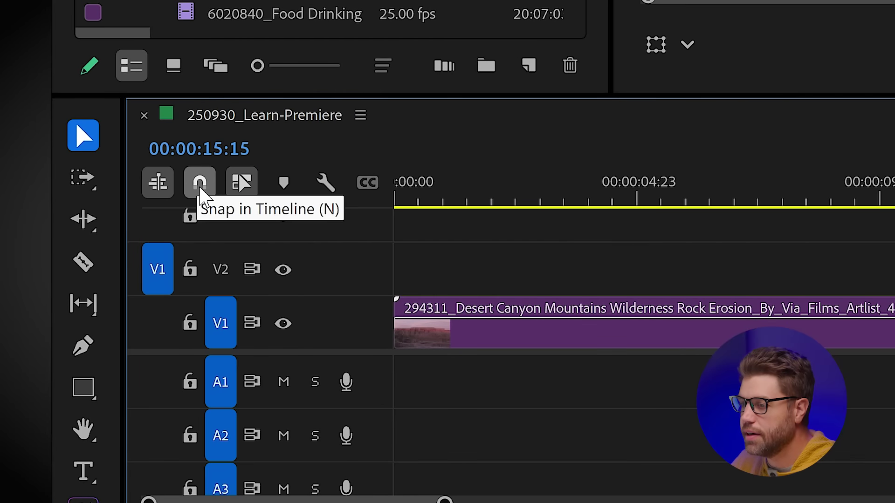
Toggle Timeline snapping and shift the Sky Yellow Flowers clip on V2 slightly later, leaving a small gap after the Desert Canyon clip
{"action": "left_click", "coordinate": [201, 186]}
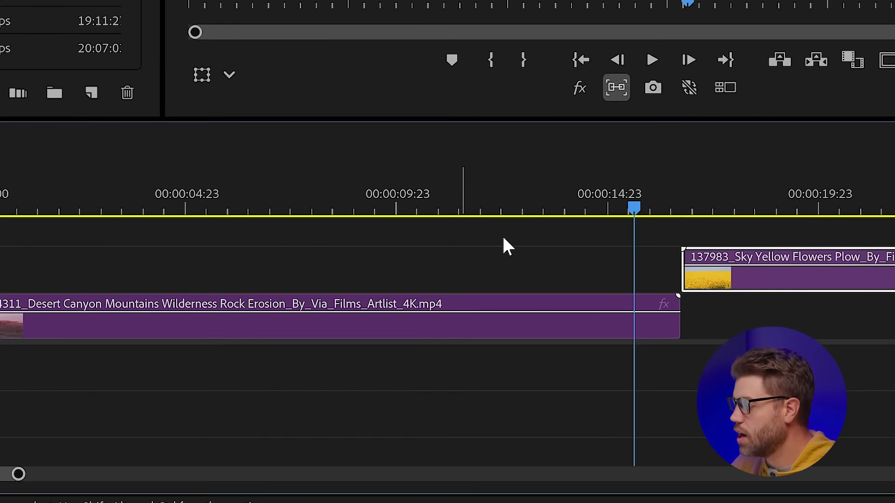
{"action": "left_click_drag", "start_coordinate": [552, 284], "coordinate": [588, 285]}
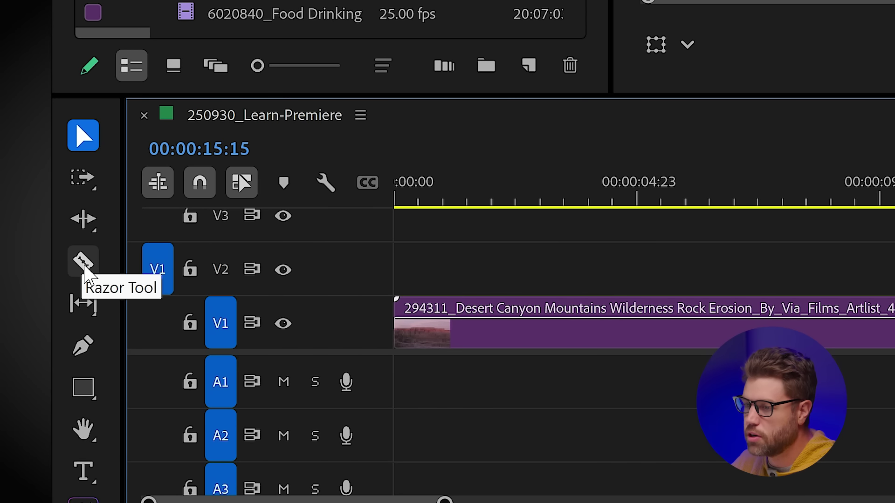
Cut the Desert Canyon clip on V1 into eleven pieces of varying length with the Razor tool
{"action": "left_click", "coordinate": [85, 267]}
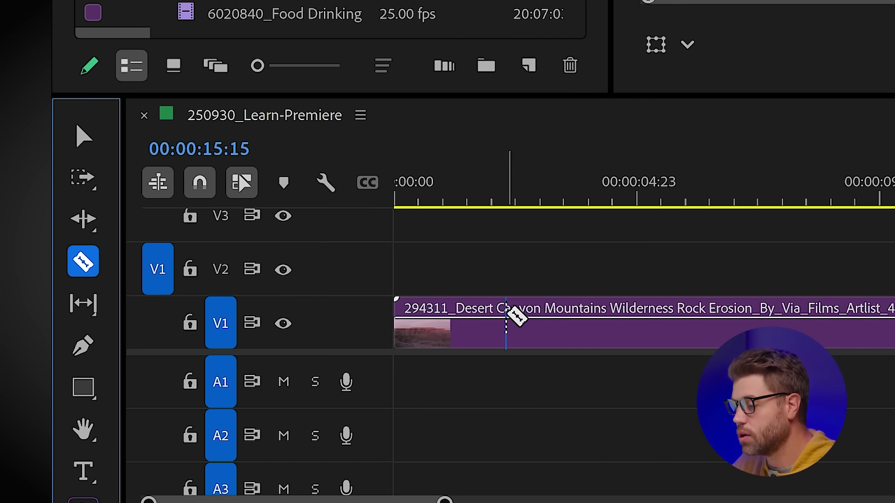
{"action": "left_click", "coordinate": [553, 322]}
{"action": "left_click", "coordinate": [726, 322]}
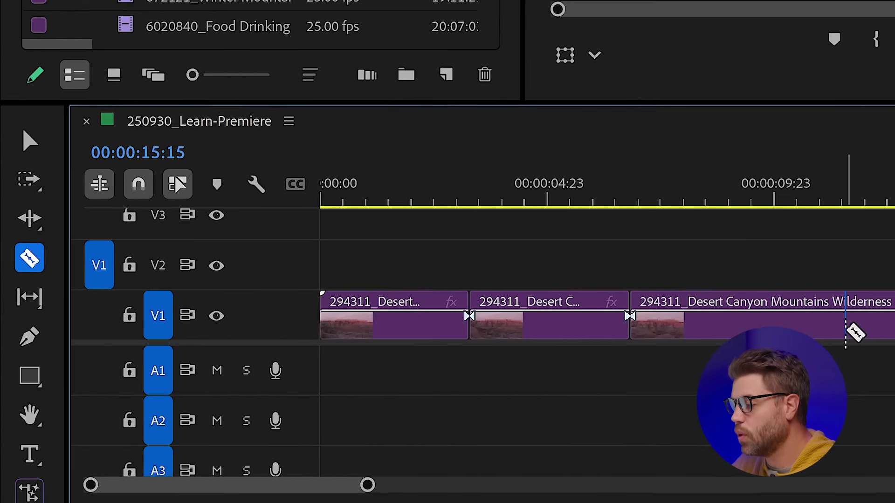
{"action": "left_click", "coordinate": [844, 321]}
{"action": "left_click", "coordinate": [773, 315]}
{"action": "left_click", "coordinate": [522, 305]}
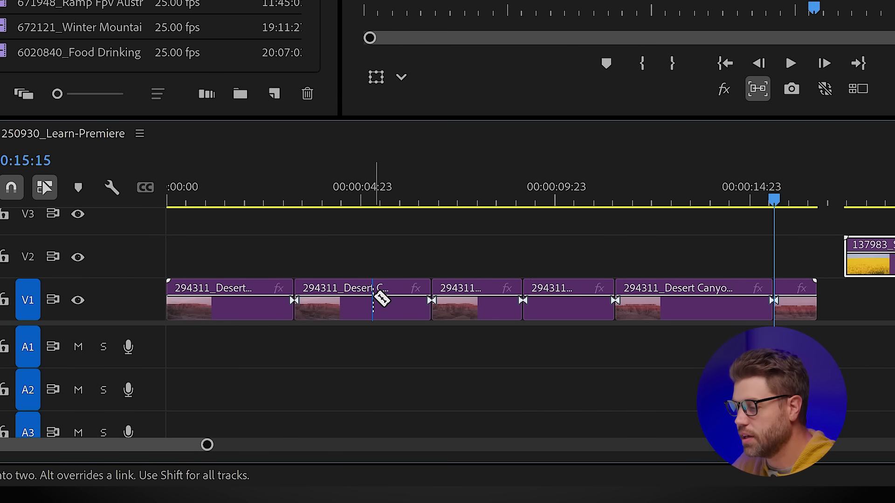
{"action": "left_click", "coordinate": [372, 300]}
{"action": "left_click", "coordinate": [212, 301]}
{"action": "left_click", "coordinate": [683, 302]}
{"action": "left_click", "coordinate": [580, 302]}
{"action": "left_click", "coordinate": [460, 302]}
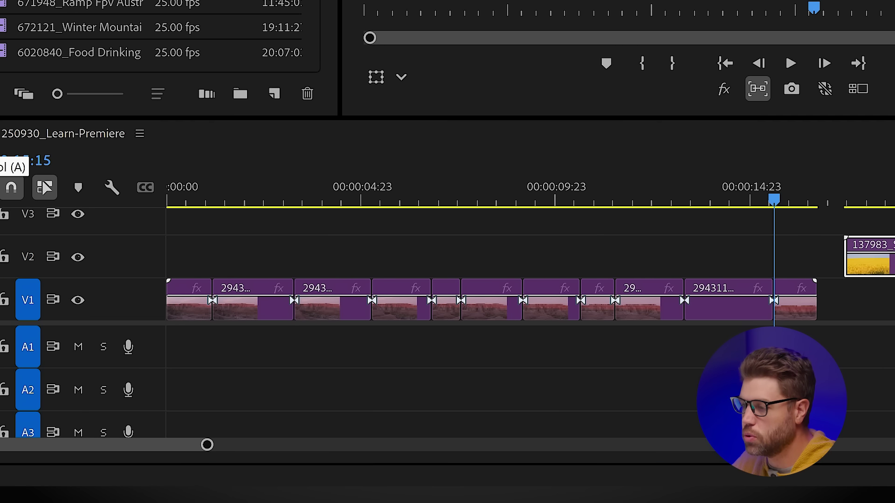
Move five of the cut Desert Canyon pieces from V1 up to V2 and set the playhead to 00:00:08:10
{"action": "left_click_drag", "start_coordinate": [760, 308], "coordinate": [611, 262]}
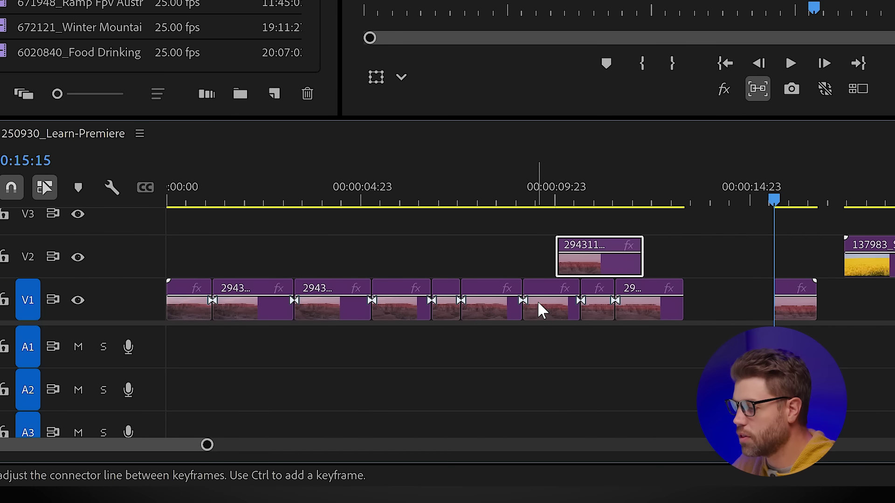
{"action": "left_click_drag", "start_coordinate": [539, 308], "coordinate": [706, 267]}
{"action": "left_click", "coordinate": [492, 314]}
{"action": "left_click_drag", "start_coordinate": [491, 309], "coordinate": [752, 268]}
{"action": "left_click_drag", "start_coordinate": [448, 310], "coordinate": [803, 266]}
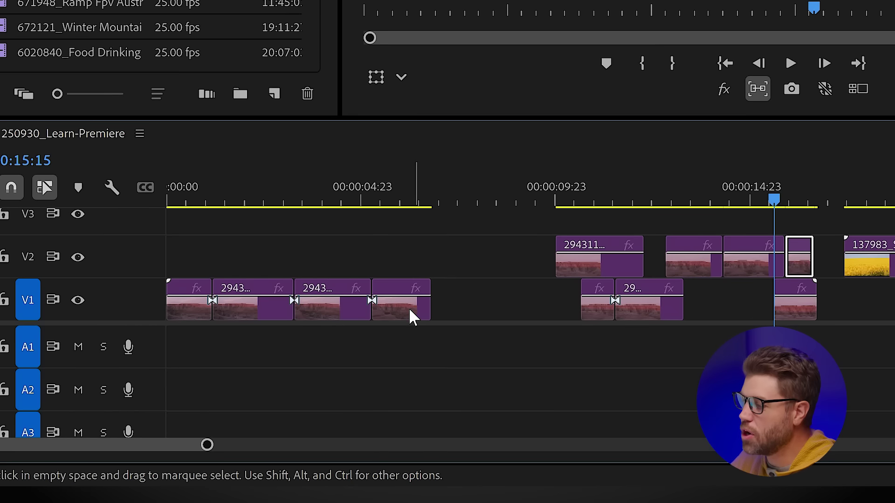
{"action": "left_click_drag", "start_coordinate": [409, 310], "coordinate": [531, 261]}
{"action": "left_click_drag", "start_coordinate": [757, 193], "coordinate": [494, 201]}
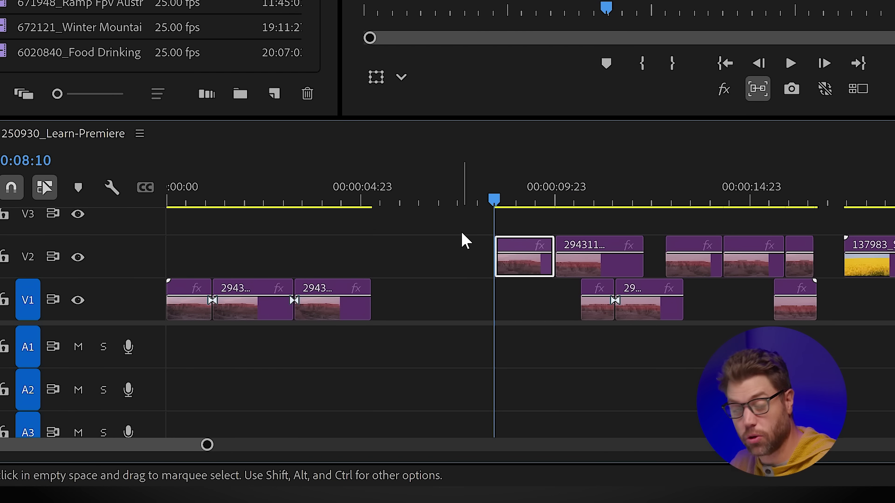
Undo all the piece moves and razor cuts so the Desert Canyon clip is whole again on V1
{"action": "key", "text": "ctrl+z"}
{"action": "key", "text": "ctrl+z"}
{"action": "key", "text": "ctrl+z"}
{"action": "key", "text": "ctrl+z"}
{"action": "key", "text": "ctrl+z"}
{"action": "key", "text": "ctrl+z"}
{"action": "key", "text": "ctrl+z"}
{"action": "key", "text": "ctrl+z"}
{"action": "key", "text": "ctrl+z"}
{"action": "key", "text": "ctrl+z"}
{"action": "key", "text": "ctrl+z"}
{"action": "key", "text": "ctrl+z"}
{"action": "key", "text": "ctrl+z"}
{"action": "key", "text": "ctrl+z"}
{"action": "key", "text": "ctrl+z"}
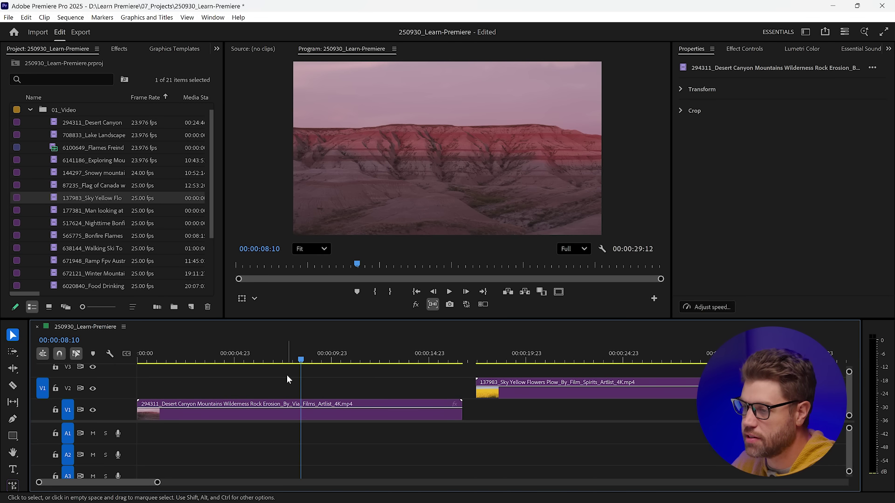
Try placing the 6218451_Clouds Fields clip on track V3 above the Desert Canyon clip, and remove it again
{"action": "left_click", "coordinate": [294, 379]}
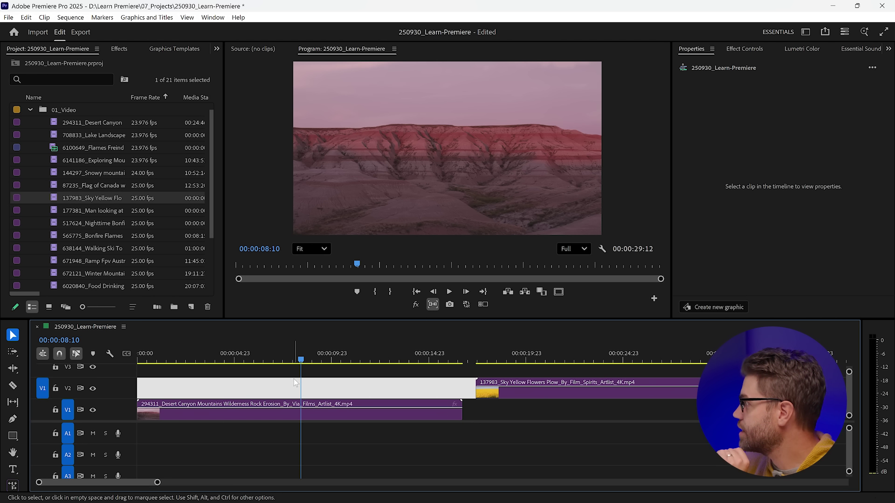
{"action": "scroll", "coordinate": [89, 212], "scroll_direction": "down", "scroll_amount": 3}
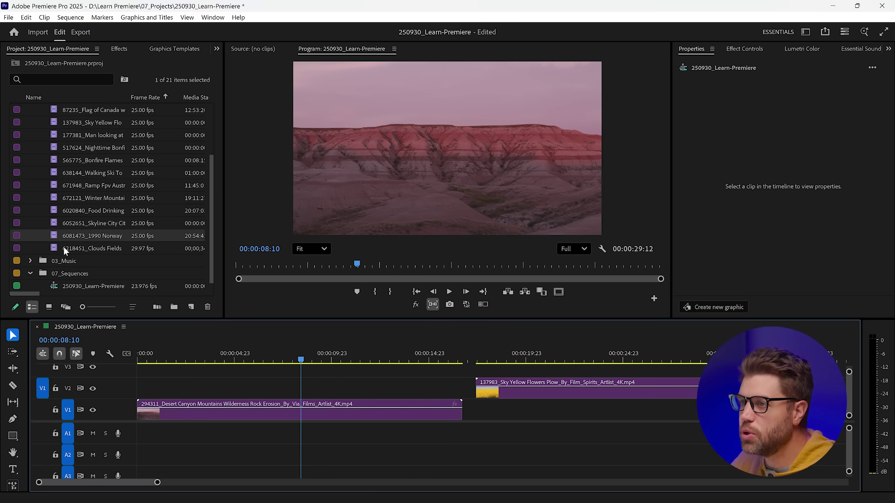
{"action": "left_click_drag", "start_coordinate": [63, 247], "coordinate": [165, 377]}
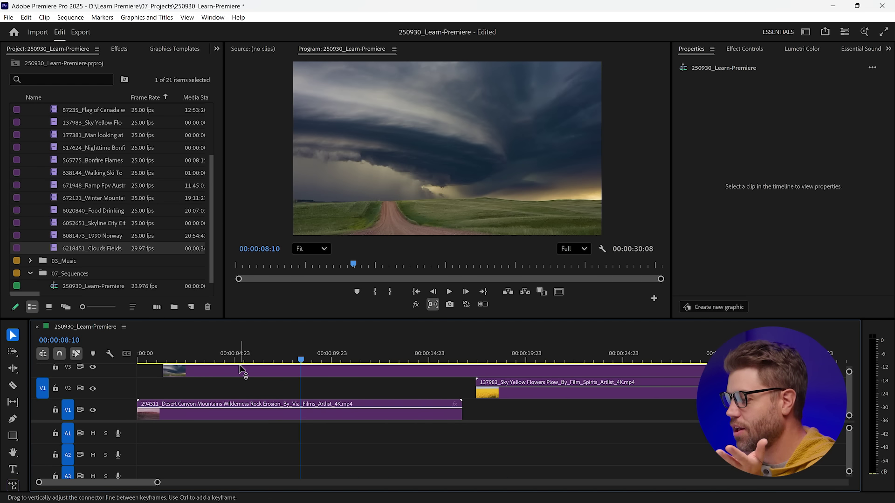
{"action": "left_click", "coordinate": [239, 369]}
{"action": "key", "text": "Delete"}
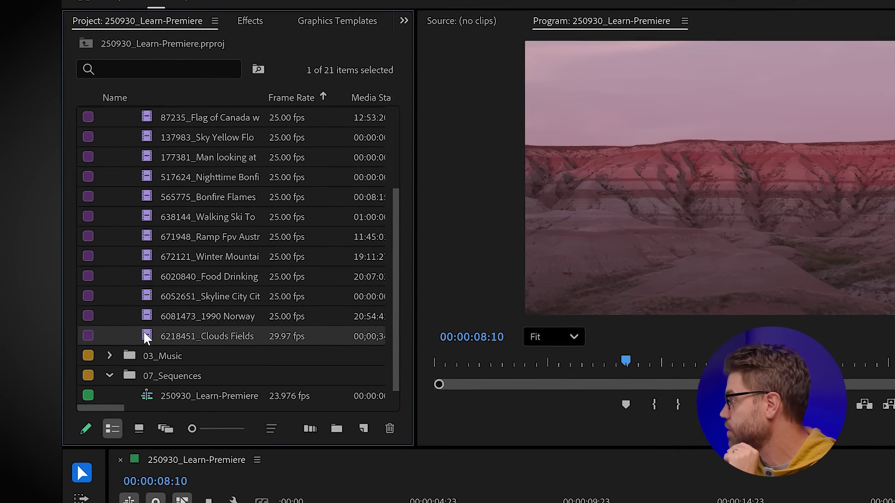
Open the 6218451_Clouds Fields clip in the Source monitor and compare it with the sequence in the Program monitor, scrubbing to 00:00:08:06
{"action": "double_click", "coordinate": [146, 336]}
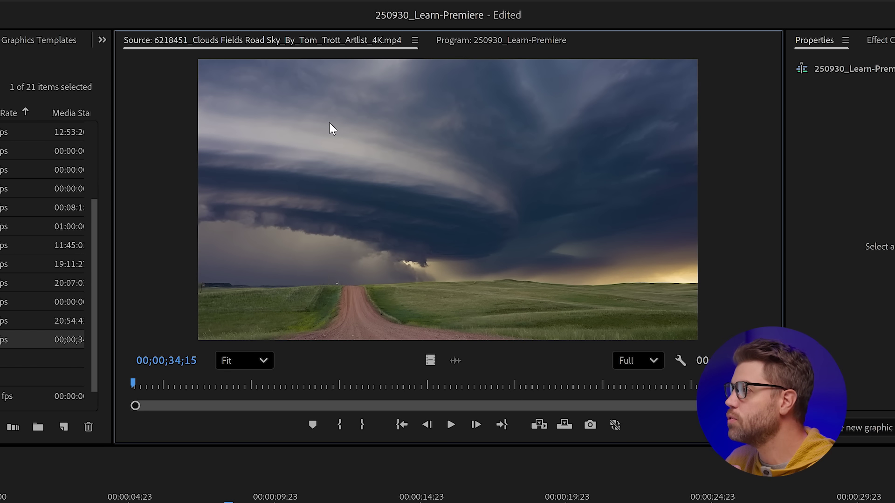
{"action": "left_click", "coordinate": [514, 40]}
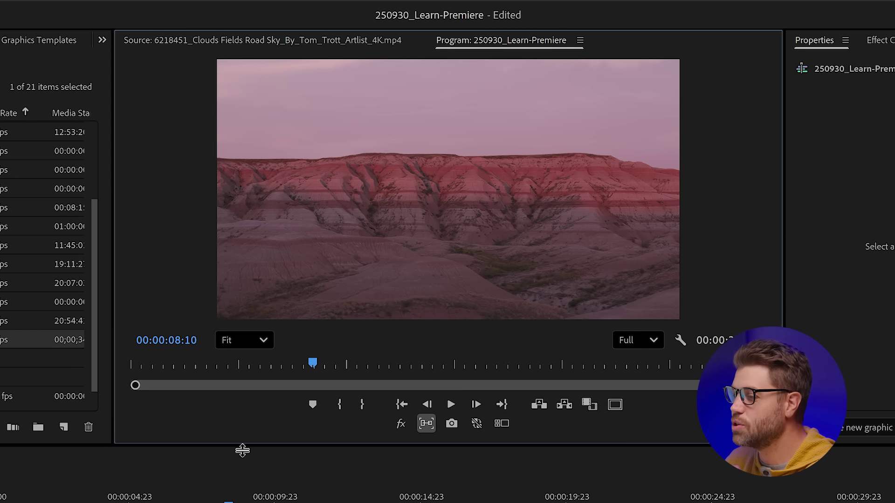
{"action": "left_click_drag", "start_coordinate": [151, 498], "coordinate": [191, 499]}
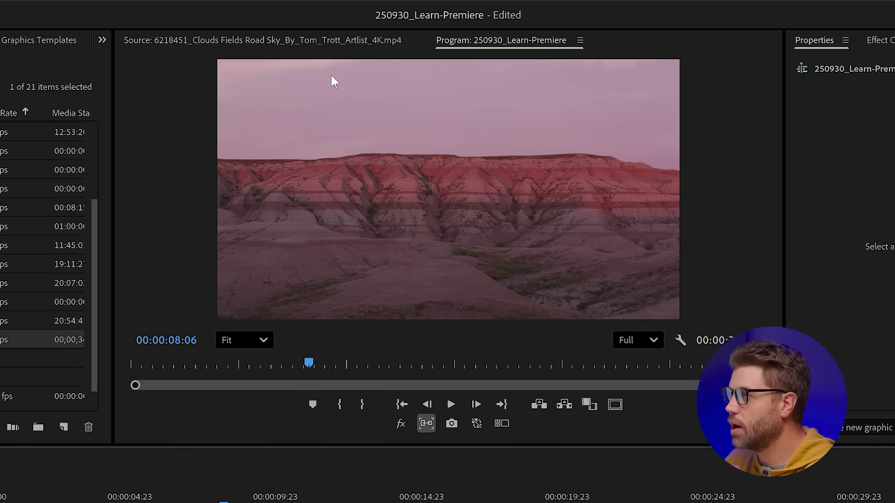
{"action": "left_click", "coordinate": [298, 41]}
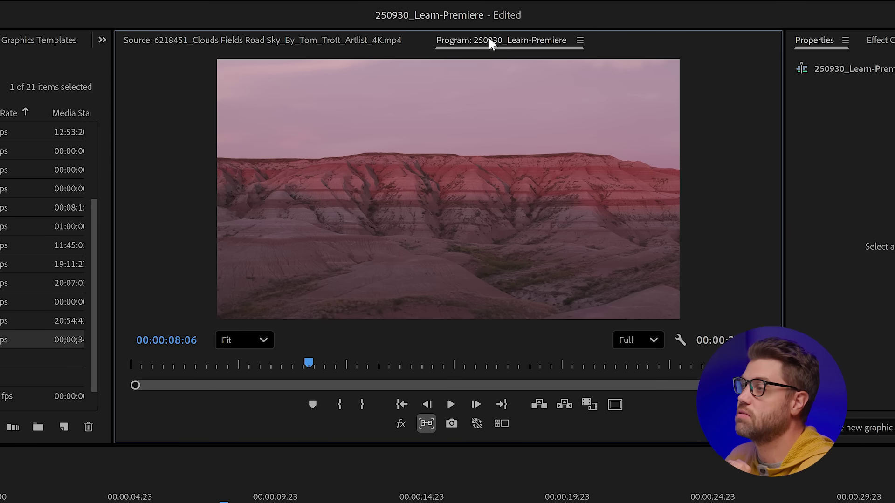
Dock the Program monitor beside the Source monitor to view both, and regroup the two monitors in one panel
{"action": "left_click_drag", "start_coordinate": [488, 36], "coordinate": [774, 205]}
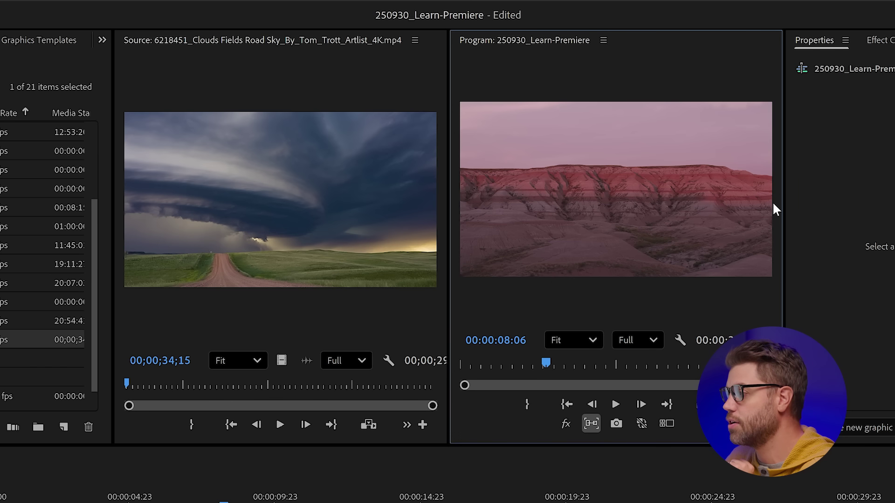
{"action": "left_click", "coordinate": [229, 206]}
{"action": "left_click", "coordinate": [609, 180]}
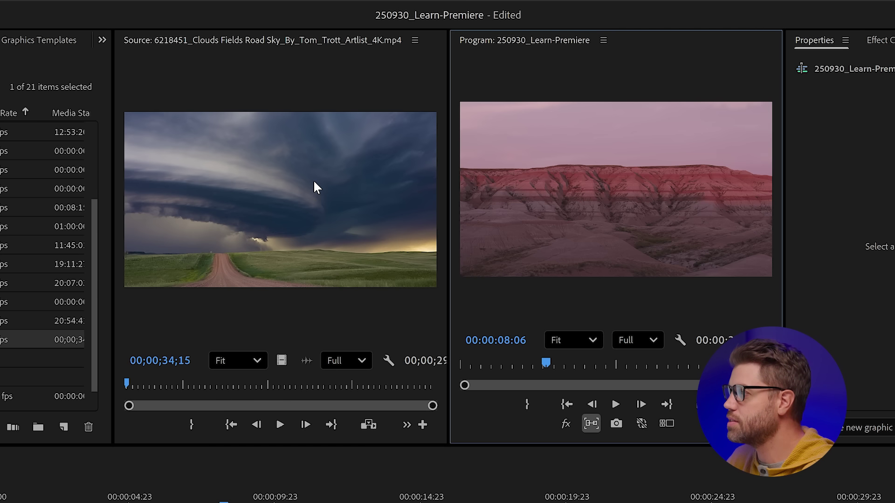
{"action": "left_click_drag", "start_coordinate": [373, 40], "coordinate": [310, 40]}
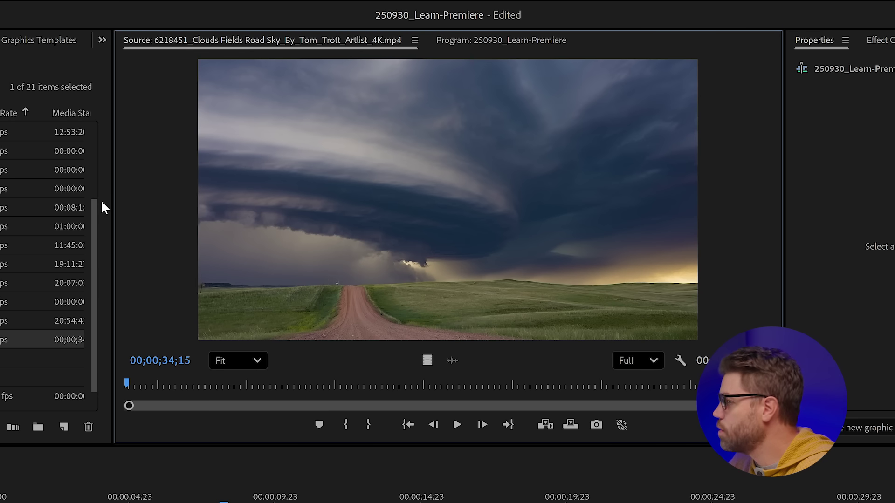
Play and scrub the Clouds Fields clip in the Source monitor, pausing it at about 00;00;41;16
{"action": "left_click", "coordinate": [457, 425]}
{"action": "left_click_drag", "start_coordinate": [144, 383], "coordinate": [221, 370]}
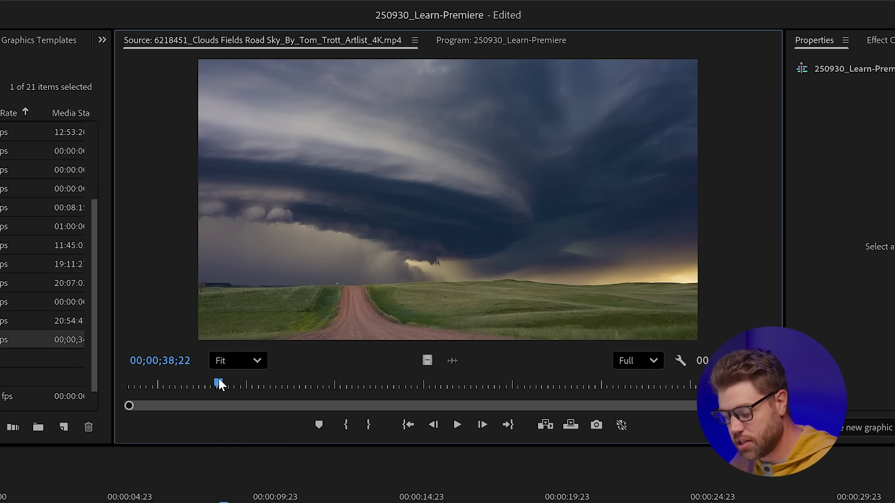
{"action": "key", "text": "space"}
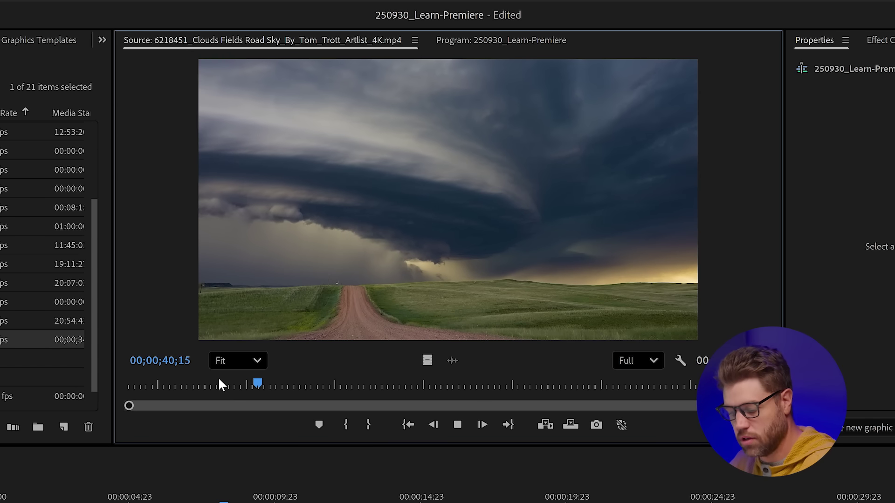
{"action": "key", "text": "space"}
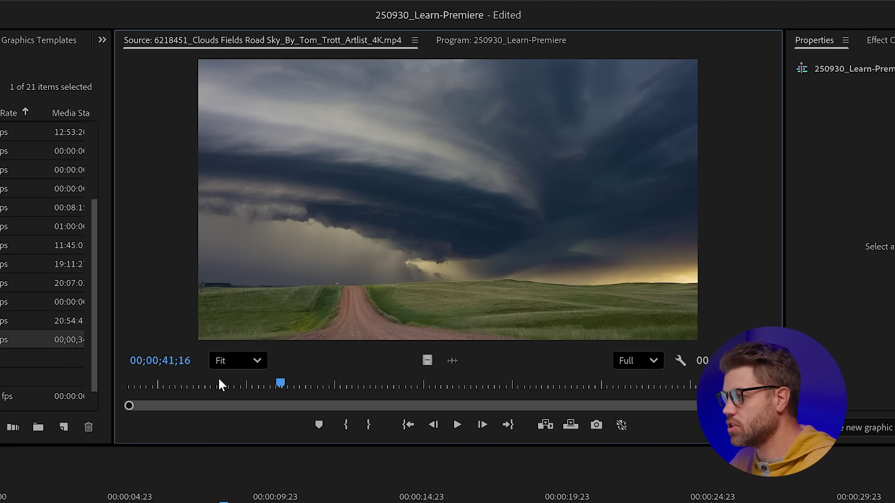
Play the Clouds Fields clip backwards in the Source monitor, stop it, and scrub to 00;00;39;16
{"action": "key", "text": "j"}
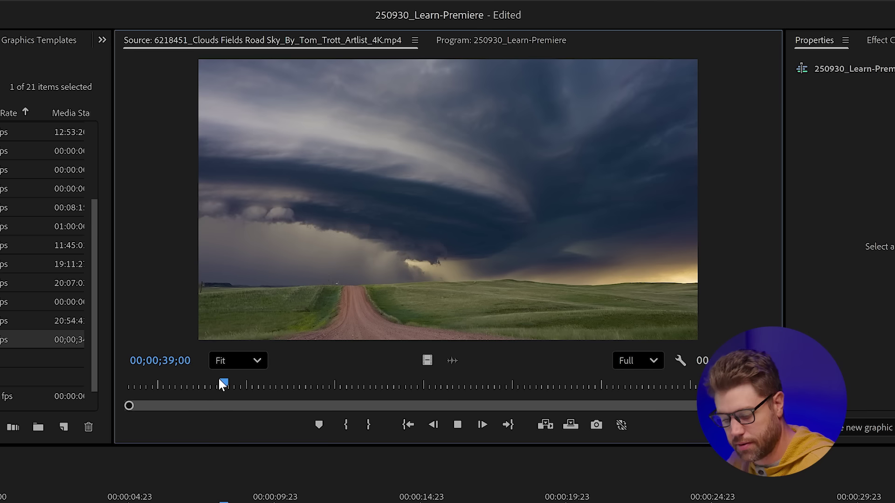
{"action": "key", "text": "k"}
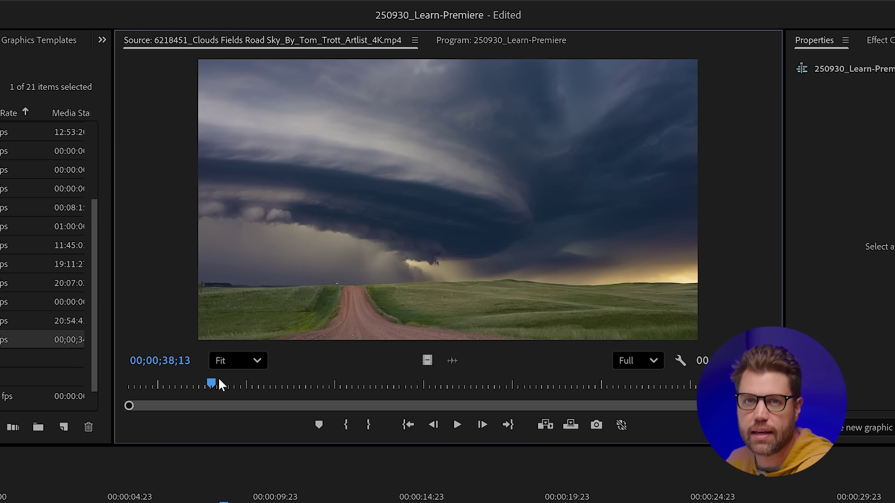
{"action": "left_click_drag", "start_coordinate": [212, 382], "coordinate": [236, 390]}
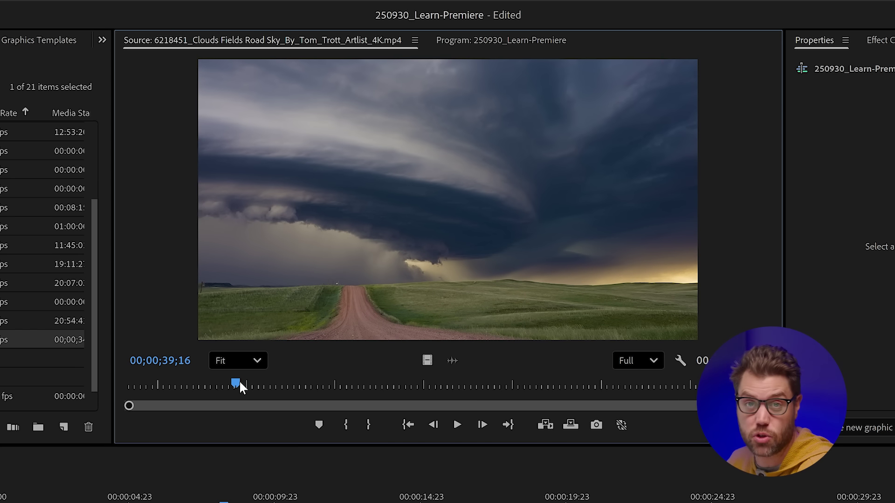
Play the Clouds Fields clip forward in the Source monitor at increasing speed
{"action": "key", "text": "l"}
{"action": "key", "text": "l"}
{"action": "key", "text": "l"}
{"action": "key", "text": "l"}
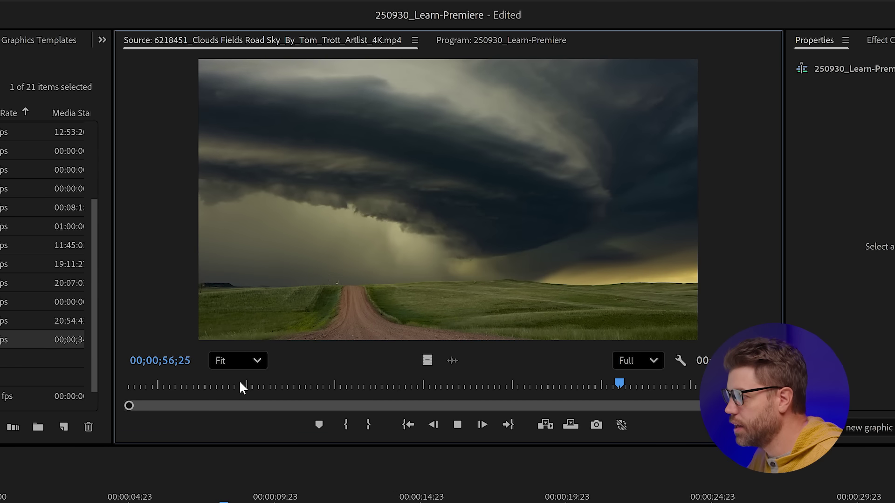
Play the Clouds Fields clip backwards and forwards in the Source monitor, and stop at about 00;00;49
{"action": "key", "text": "j"}
{"action": "key", "text": "j"}
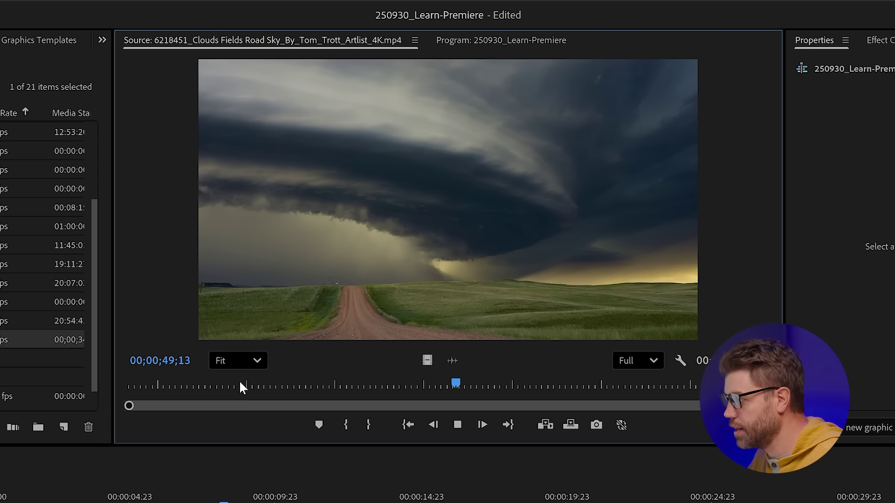
{"action": "key", "text": "l"}
{"action": "key", "text": "j"}
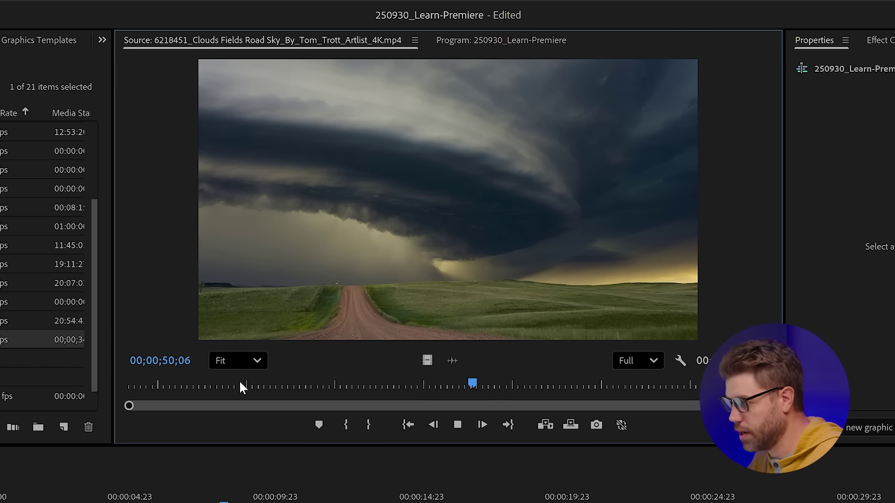
{"action": "key", "text": "k"}
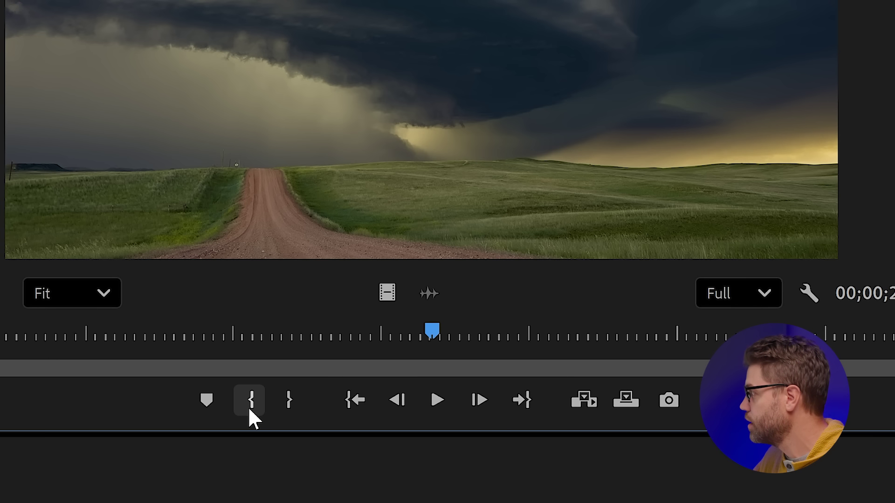
Mark an In point at the Clouds Fields clip's current frame and an Out point at 00;00;54;01 in the Source monitor
{"action": "left_click", "coordinate": [252, 401]}
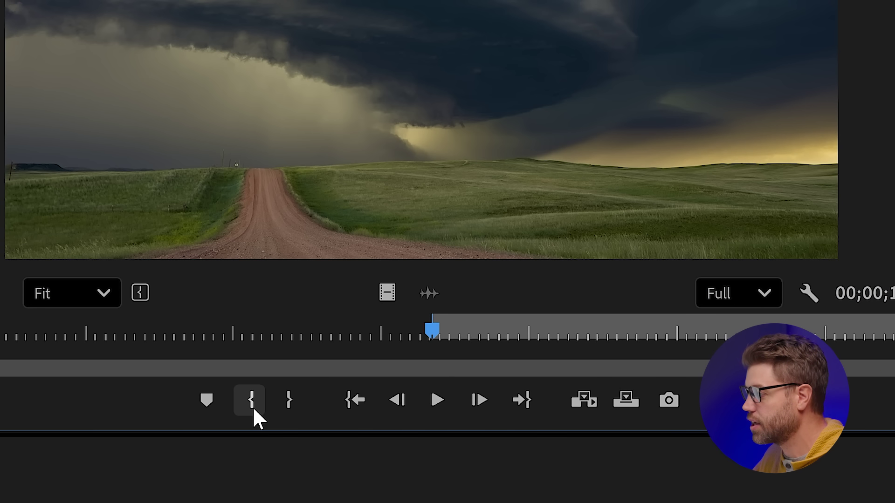
{"action": "key", "text": "space"}
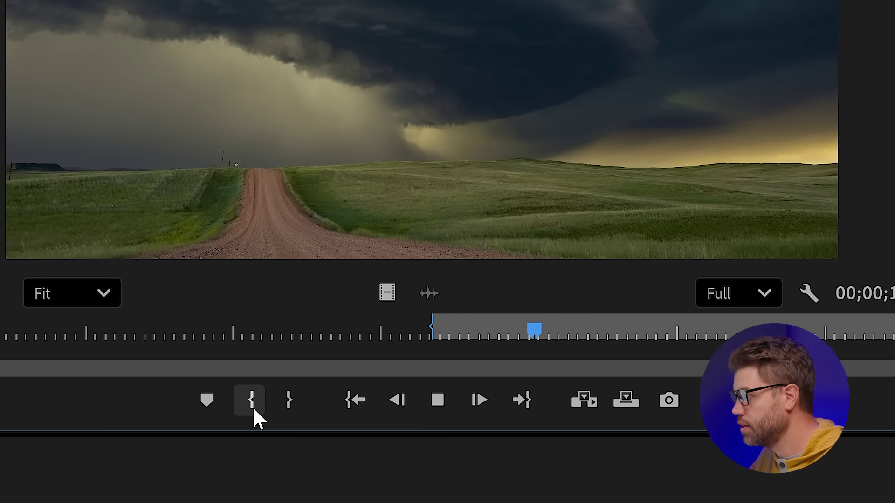
{"action": "key", "text": "space"}
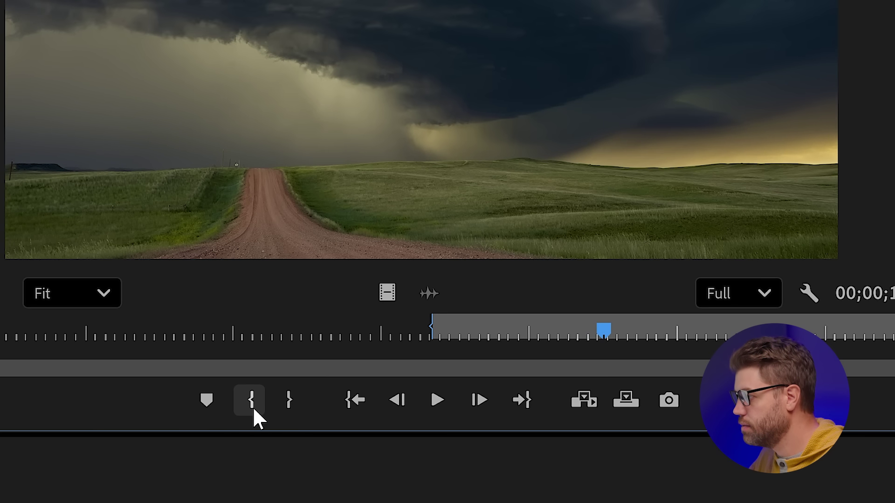
{"action": "left_click", "coordinate": [287, 404]}
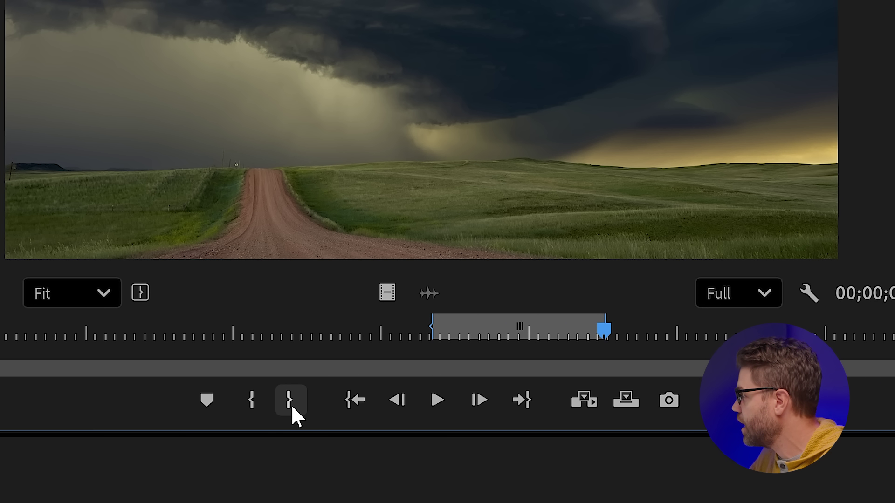
Place only the video of the marked Clouds Fields section on V2, starting at the Timeline playhead, 00:00:08:06
{"action": "left_click_drag", "start_coordinate": [298, 58], "coordinate": [0, 502]}
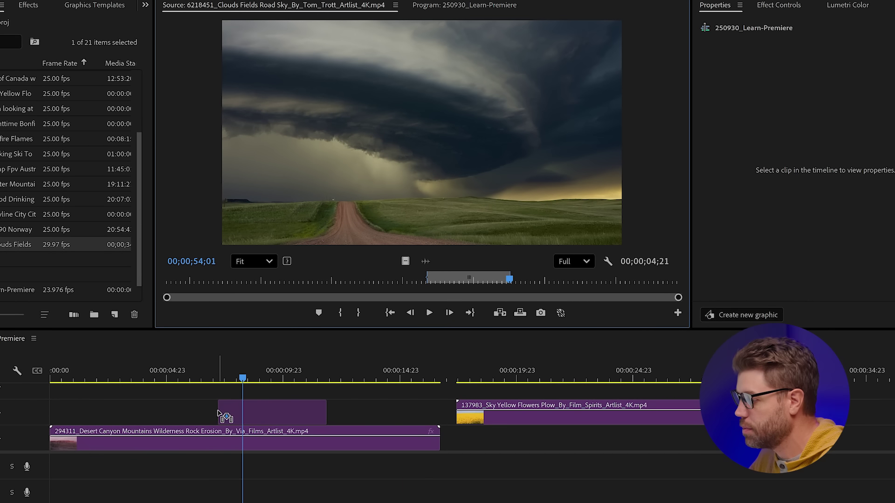
{"action": "left_click_drag", "start_coordinate": [218, 414], "coordinate": [387, 199]}
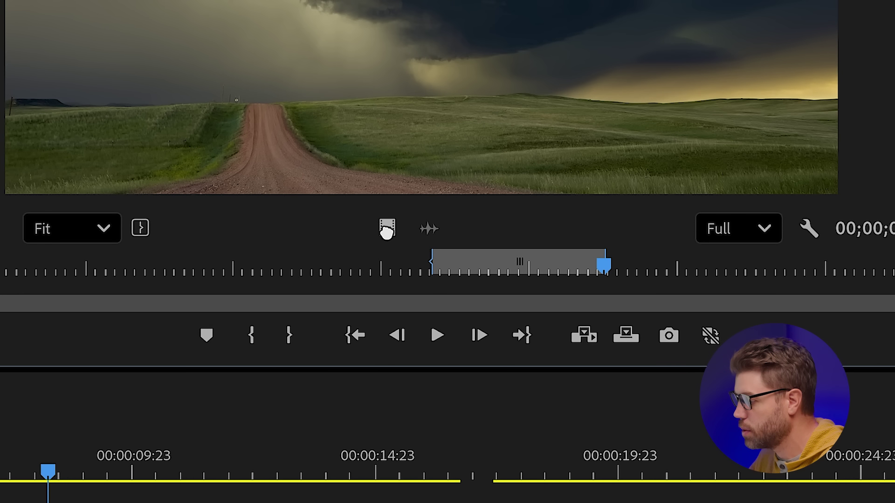
{"action": "left_click_drag", "start_coordinate": [386, 232], "coordinate": [52, 501]}
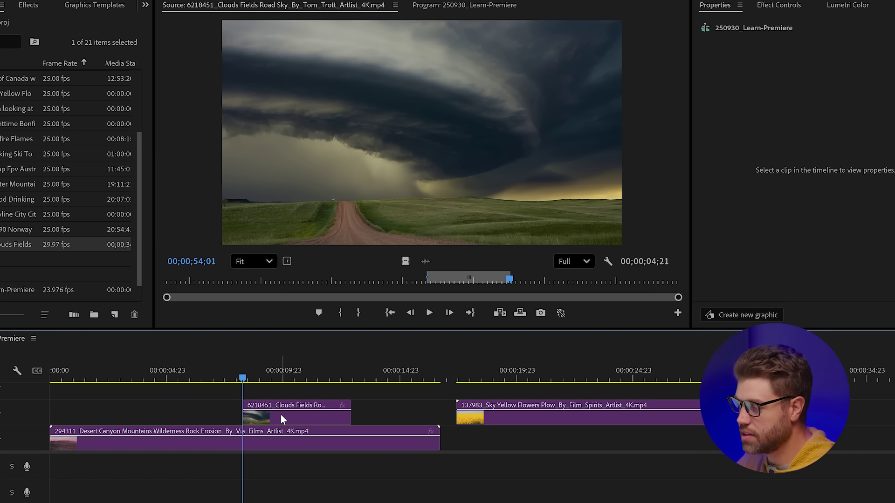
Open the Timeline's Clouds Fields clip in the Source monitor and extend its In point earlier and its Out point slightly later
{"action": "double_click", "coordinate": [295, 419]}
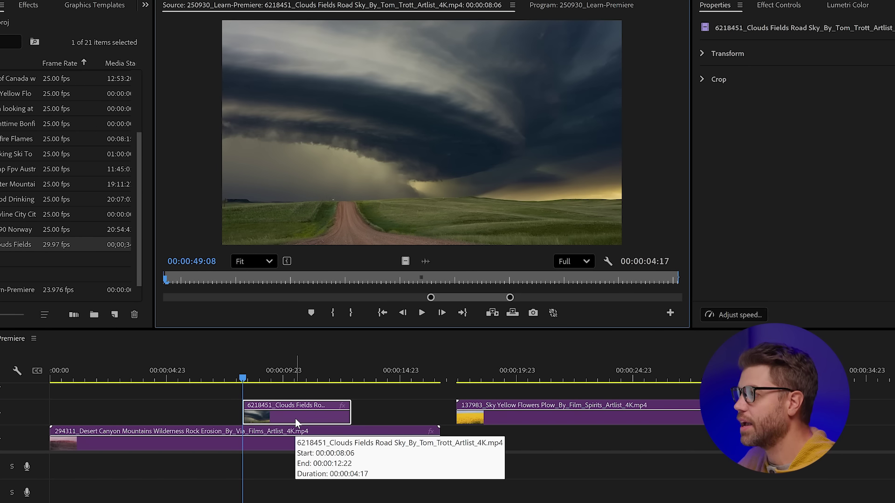
{"action": "left_click_drag", "start_coordinate": [233, 280], "coordinate": [310, 280]}
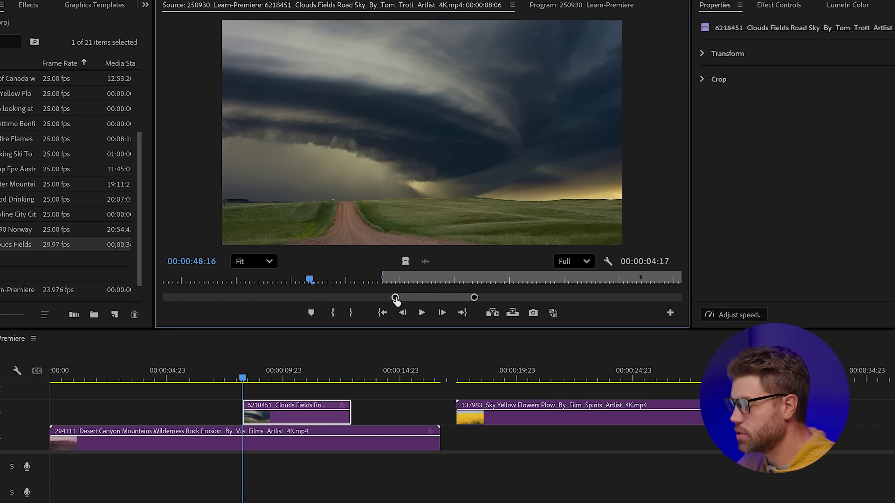
{"action": "left_click_drag", "start_coordinate": [396, 298], "coordinate": [159, 306]}
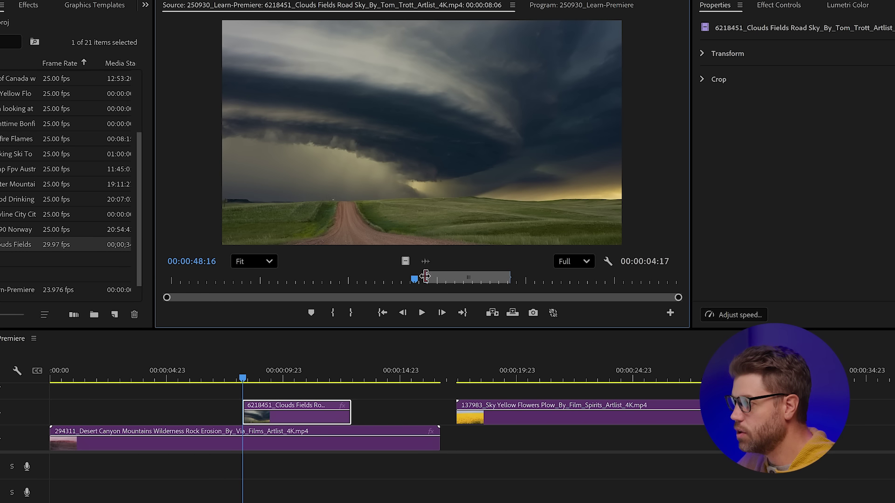
{"action": "left_click_drag", "start_coordinate": [425, 278], "coordinate": [395, 278]}
{"action": "left_click_drag", "start_coordinate": [356, 279], "coordinate": [392, 278]}
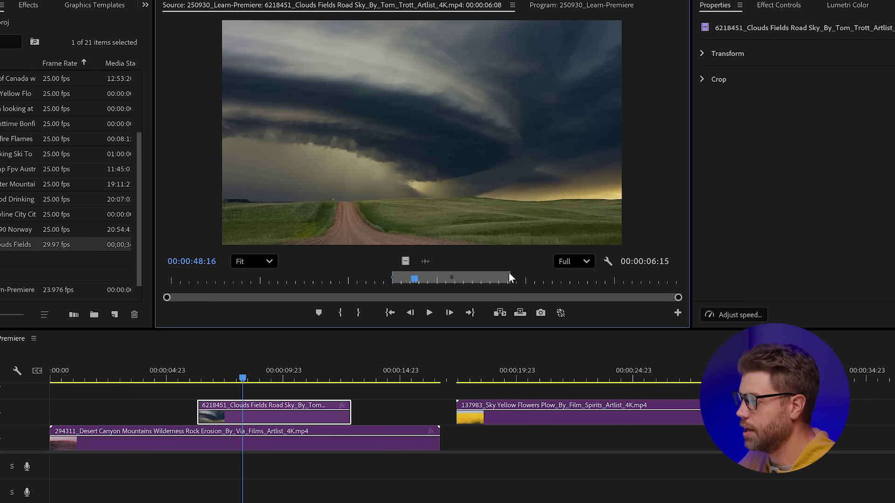
{"action": "mouse_move", "coordinate": [509, 275]}
{"action": "left_mouse_down"}
{"action": "mouse_move", "coordinate": [550, 276]}
{"action": "mouse_move", "coordinate": [514, 276]}
{"action": "left_mouse_up"}
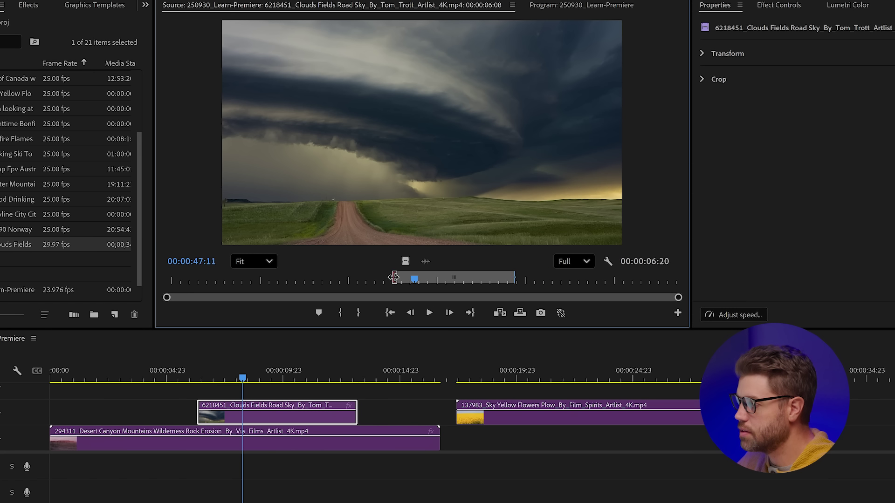
{"action": "left_click_drag", "start_coordinate": [400, 278], "coordinate": [401, 278]}
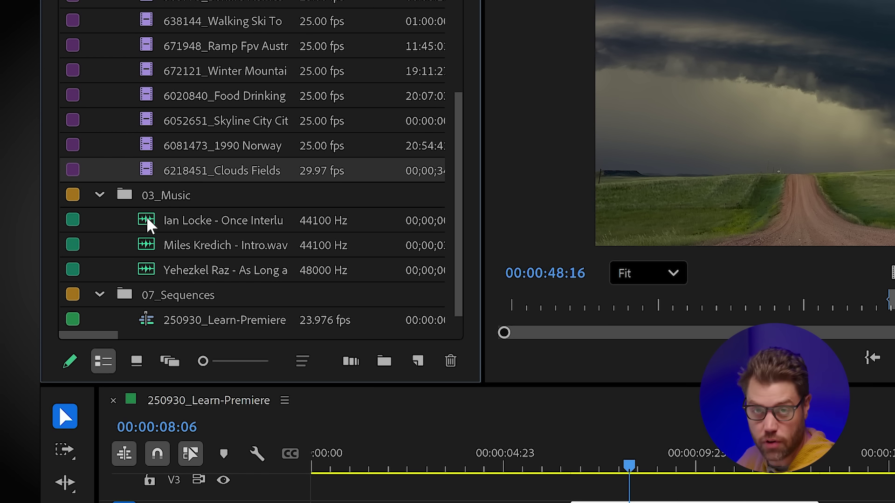
Open the Once Interlude music file from the 03_Music bin in the Source monitor and play its opening seconds
{"action": "double_click", "coordinate": [150, 223]}
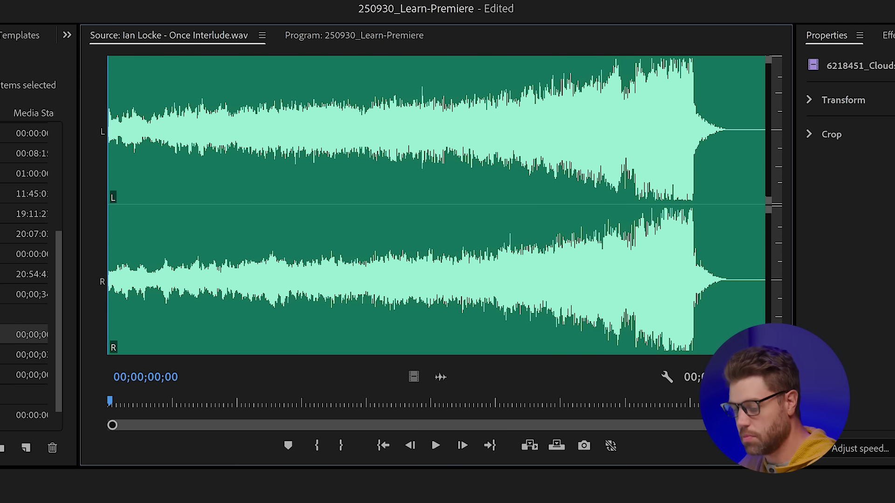
{"action": "key", "text": "space"}
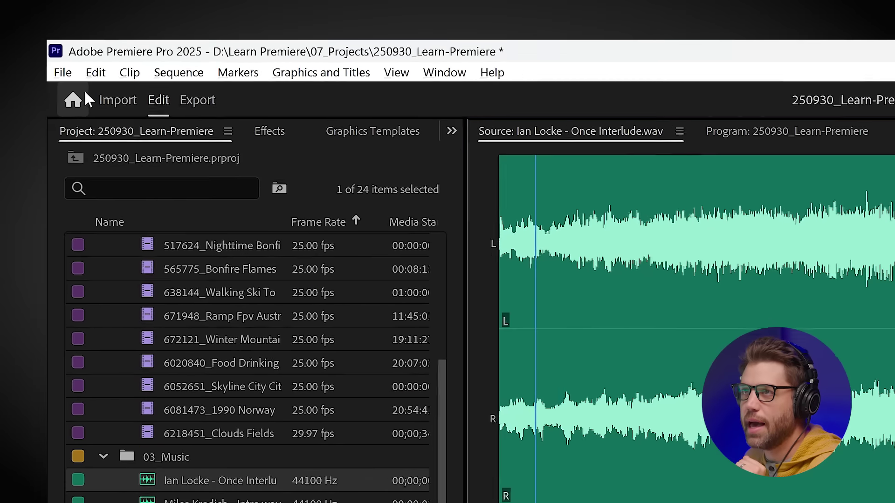
Set the default audio output in the Audio Hardware preferences to Headphones (High Definition Audio Device) and accept the device change
{"action": "left_click", "coordinate": [25, 18]}
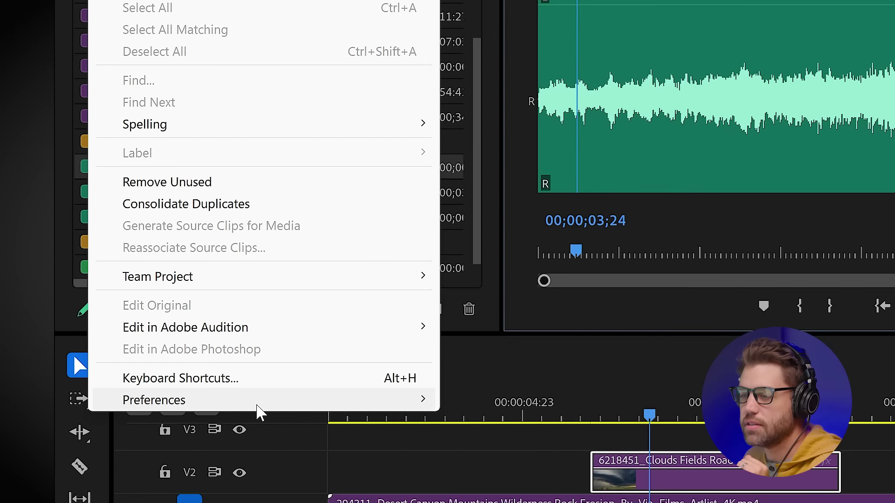
{"action": "mouse_move", "coordinate": [259, 410]}
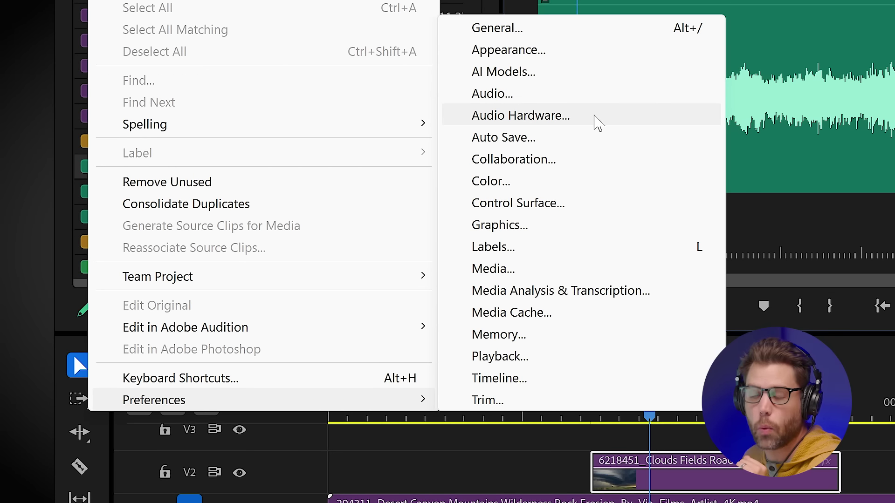
{"action": "left_click", "coordinate": [598, 123]}
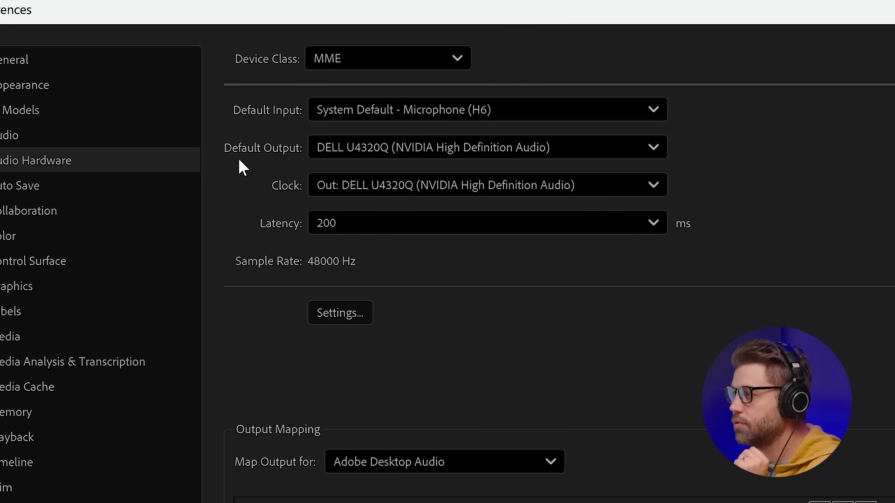
{"action": "left_click", "coordinate": [596, 148]}
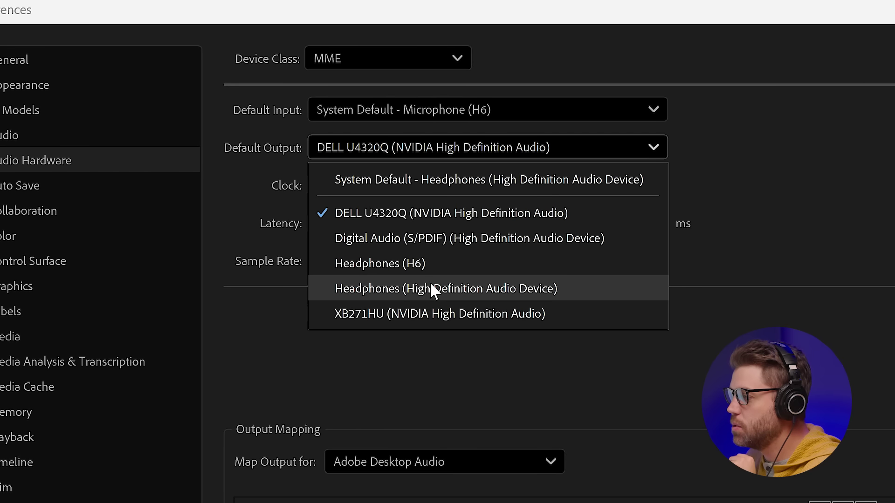
{"action": "left_click", "coordinate": [589, 288]}
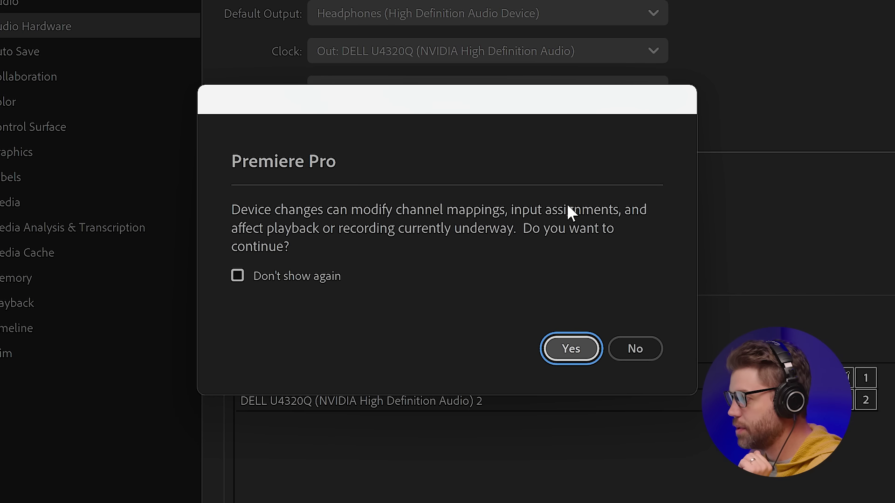
{"action": "left_click", "coordinate": [573, 349]}
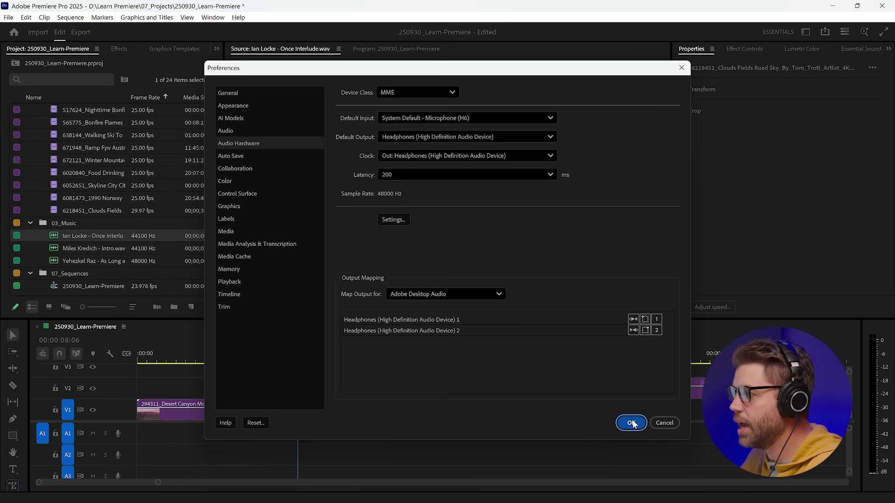
{"action": "left_click", "coordinate": [729, 502]}
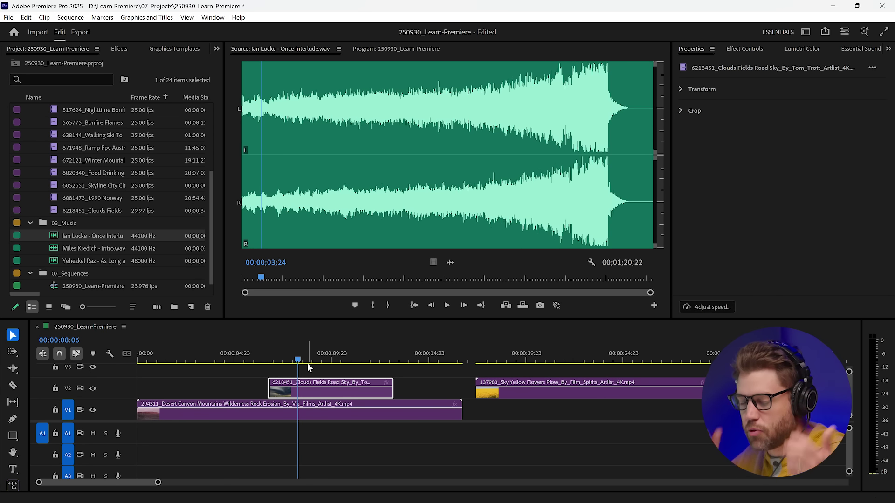
Preview Once Interlude from 00;00;10;09, and place the As Long as in the Heart audio on A1 at the sequence start
{"action": "key", "text": "space"}
{"action": "left_click", "coordinate": [295, 238]}
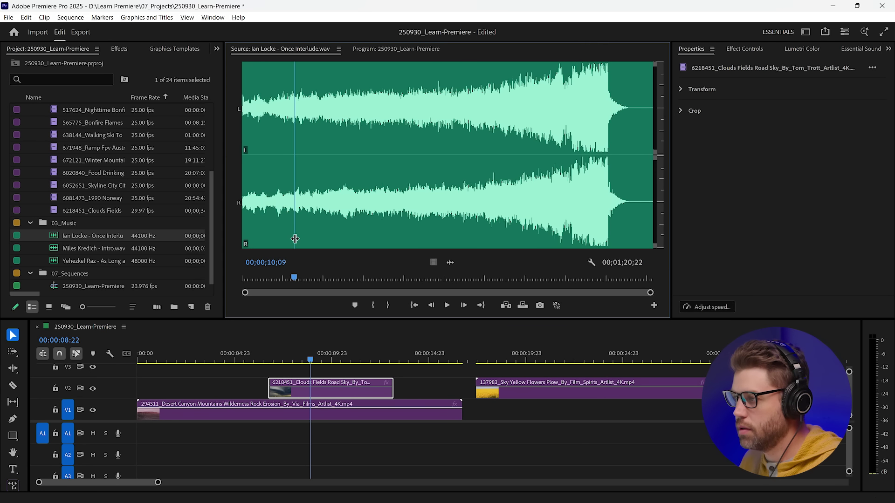
{"action": "key", "text": "space"}
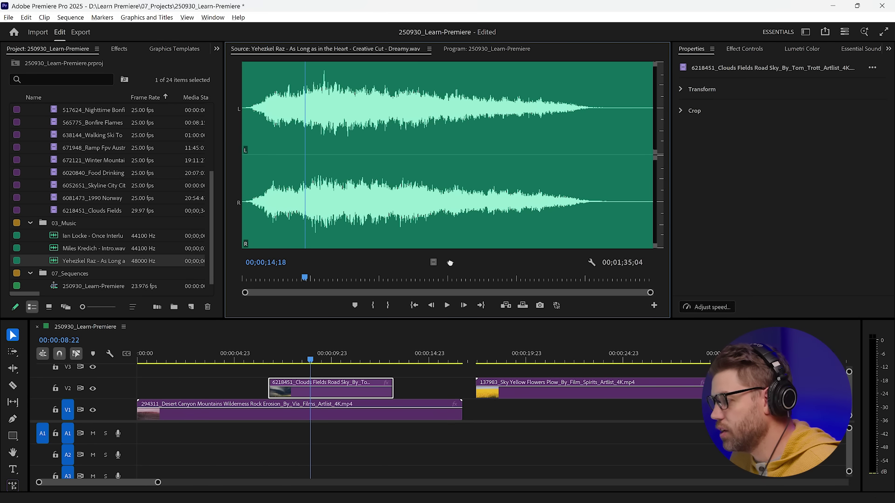
{"action": "left_click_drag", "start_coordinate": [231, 423], "coordinate": [135, 438]}
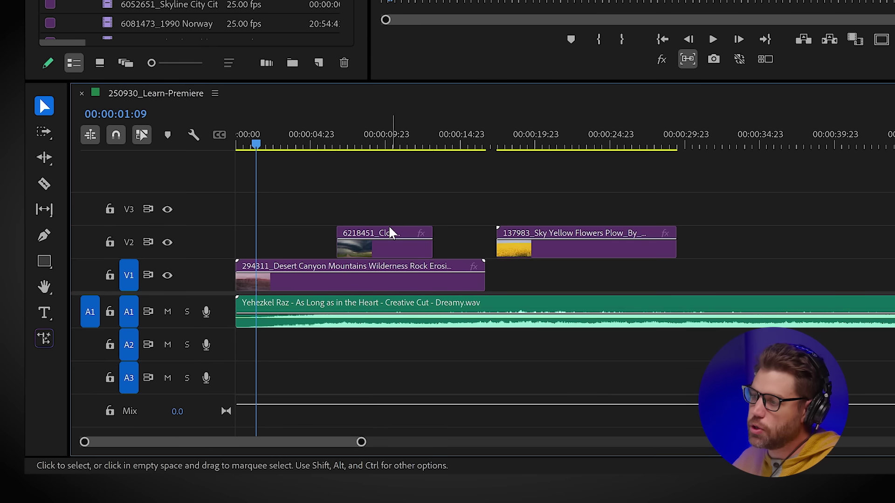
Move the Clouds Fields clip up to a new V4 track and the music clip down to a new A4 track
{"action": "left_click_drag", "start_coordinate": [382, 246], "coordinate": [385, 181]}
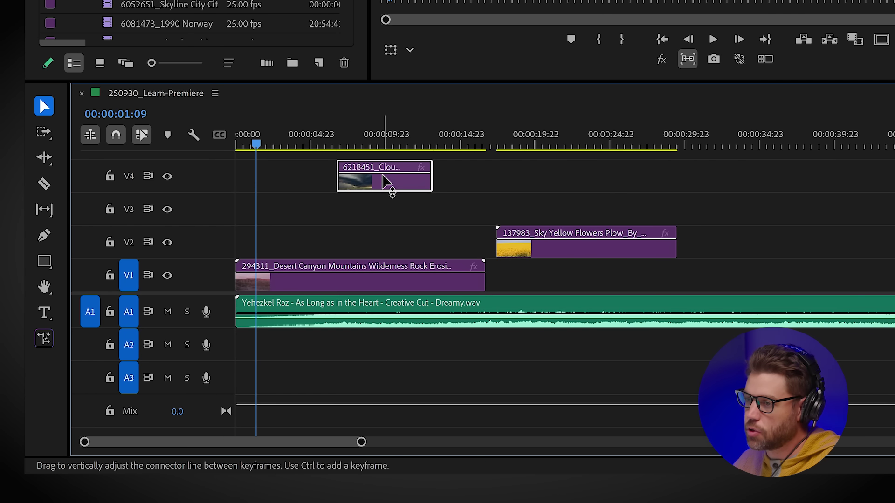
{"action": "left_click", "coordinate": [335, 325]}
{"action": "left_click_drag", "start_coordinate": [336, 329], "coordinate": [318, 431]}
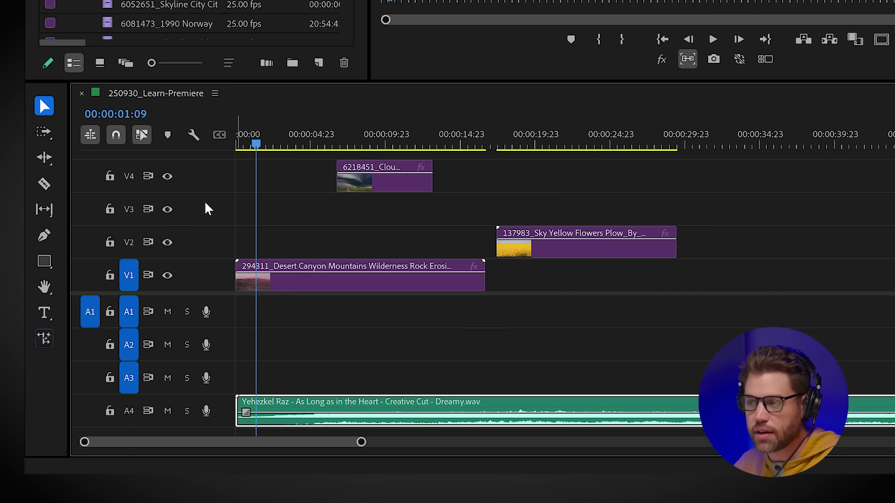
Shrink the video tracks to minimum height, and collapse the audio tracks before enlarging them to a medium height
{"action": "key", "text": "ctrl+minus"}
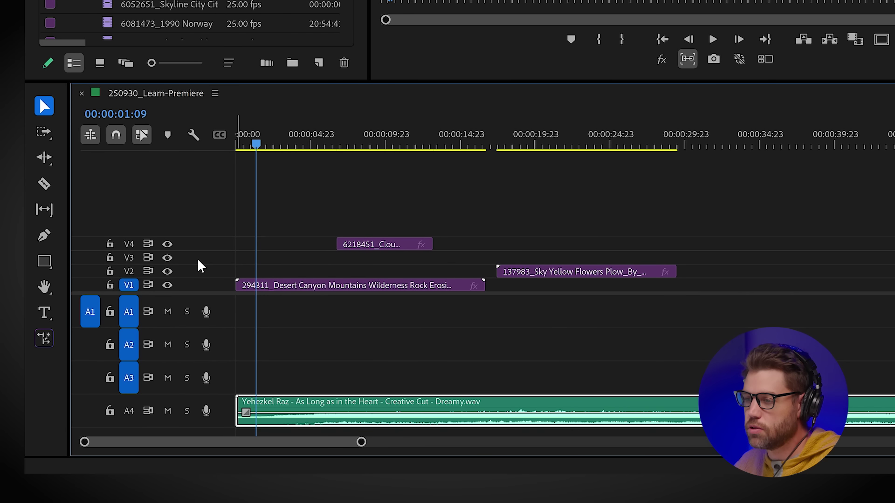
{"action": "key", "text": "alt+minus"}
{"action": "key", "text": "alt+equal"}
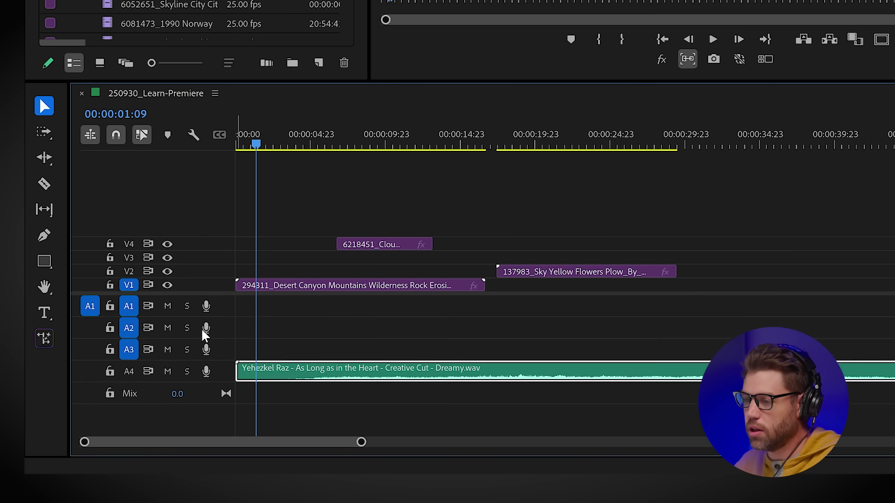
{"action": "key", "text": "ctrl+equal"}
{"action": "key", "text": "ctrl+minus"}
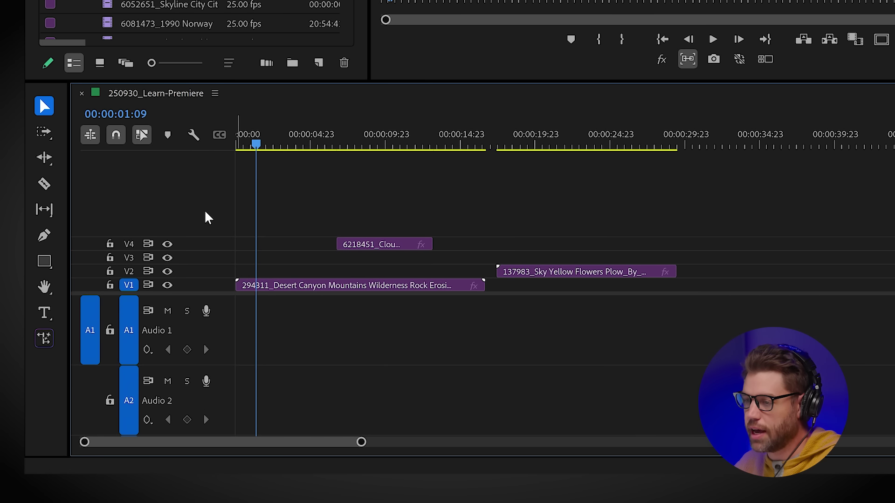
{"action": "key", "text": "alt+minus"}
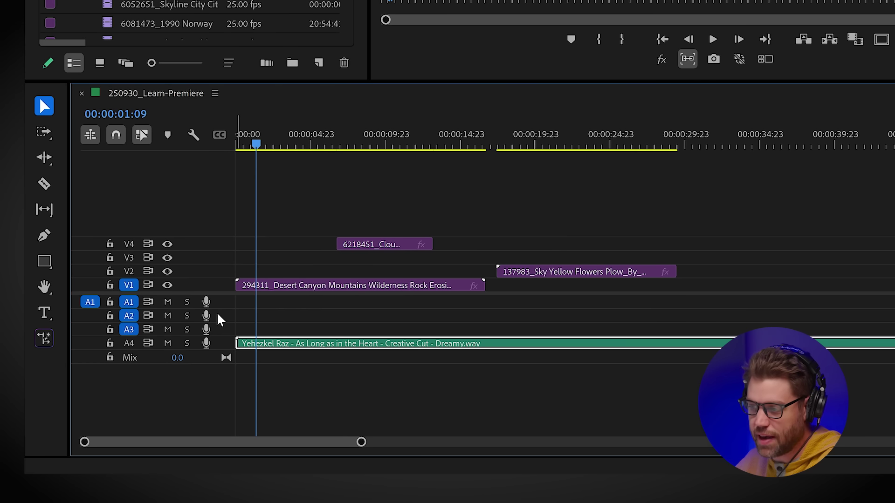
{"action": "left_click_drag", "start_coordinate": [216, 335], "coordinate": [207, 380]}
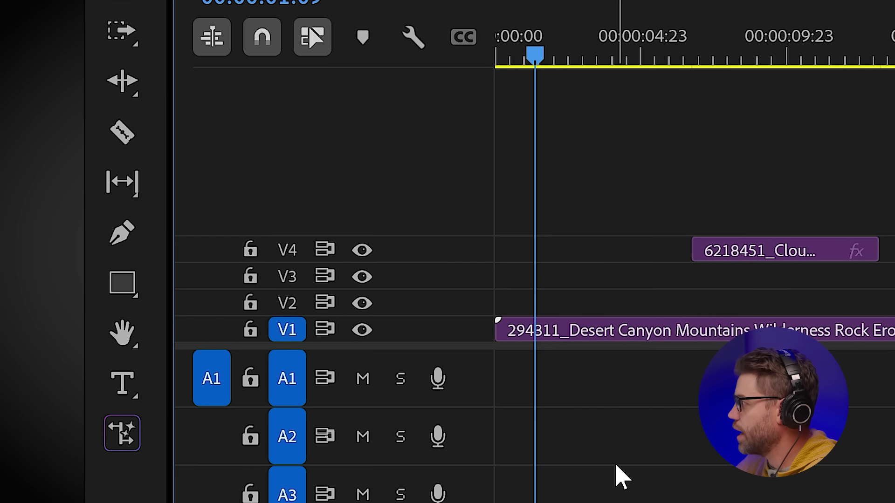
Switch the V1 track output off and back on, and mute and unmute audio track A4
{"action": "left_click", "coordinate": [370, 335]}
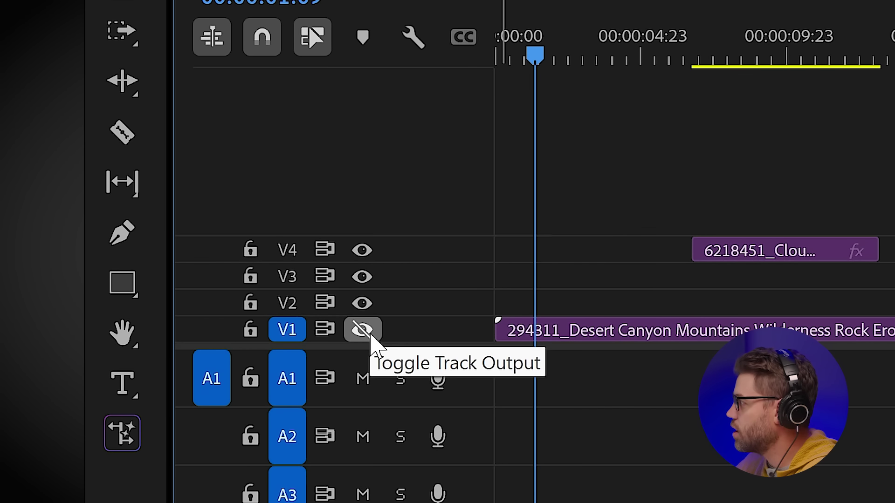
{"action": "left_click", "coordinate": [370, 335]}
{"action": "left_click", "coordinate": [370, 334]}
{"action": "left_click", "coordinate": [370, 335]}
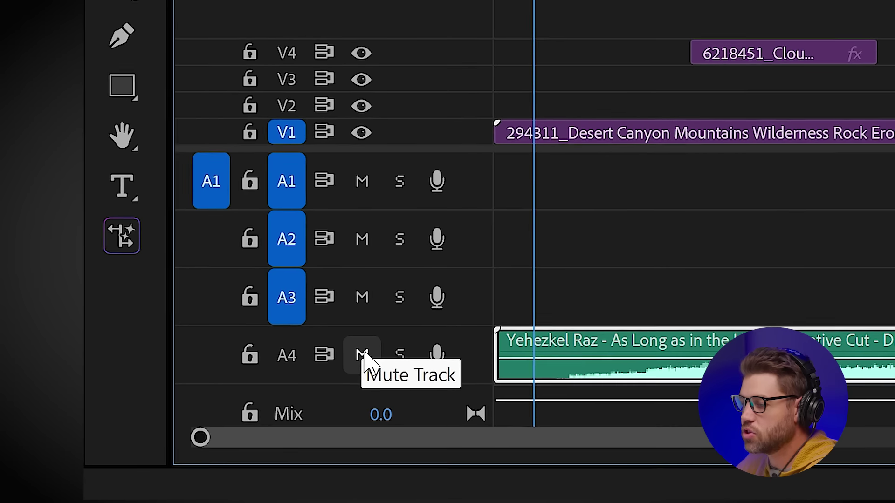
{"action": "left_click", "coordinate": [363, 354]}
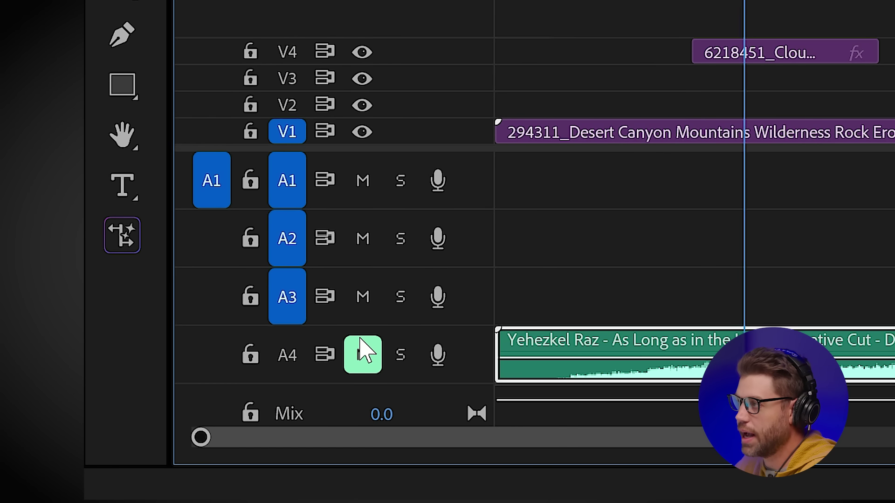
{"action": "left_click", "coordinate": [366, 355]}
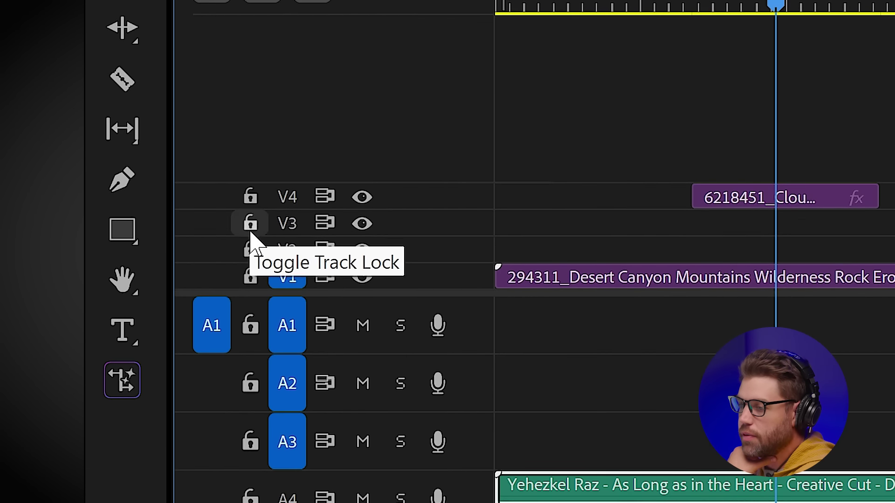
Lock track V4, shift the Desert Canyon and Sky Yellow Flowers clips about 8 seconds later together, and undo the move
{"action": "left_click", "coordinate": [250, 196]}
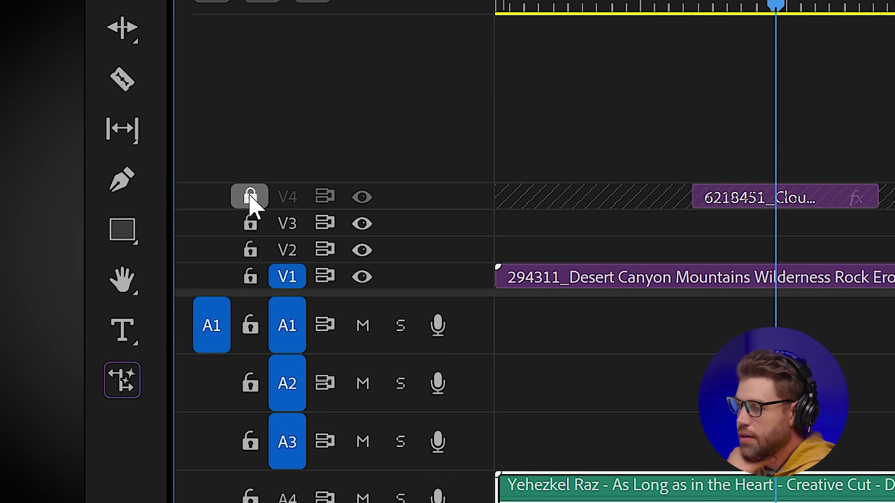
{"action": "left_click_drag", "start_coordinate": [659, 105], "coordinate": [853, 200]}
{"action": "left_click_drag", "start_coordinate": [383, 129], "coordinate": [566, 221]}
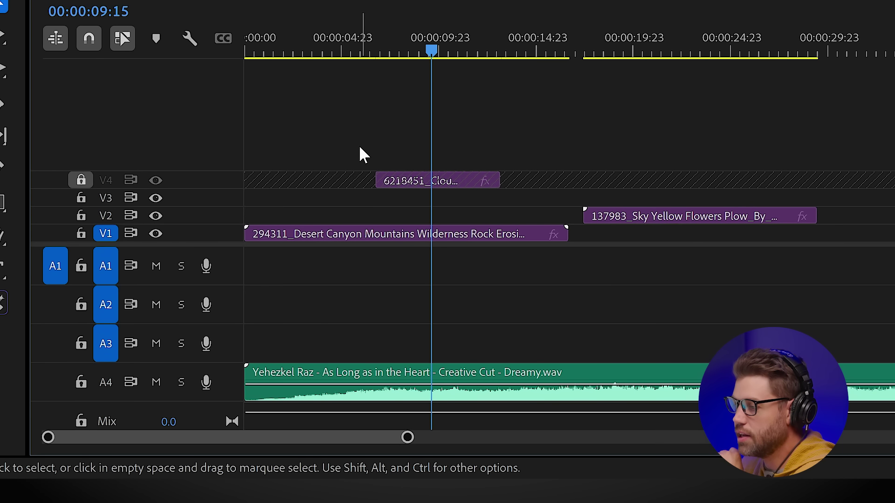
{"action": "left_click_drag", "start_coordinate": [357, 144], "coordinate": [678, 293]}
{"action": "left_click_drag", "start_coordinate": [331, 100], "coordinate": [675, 275]}
{"action": "left_click_drag", "start_coordinate": [660, 219], "coordinate": [813, 220]}
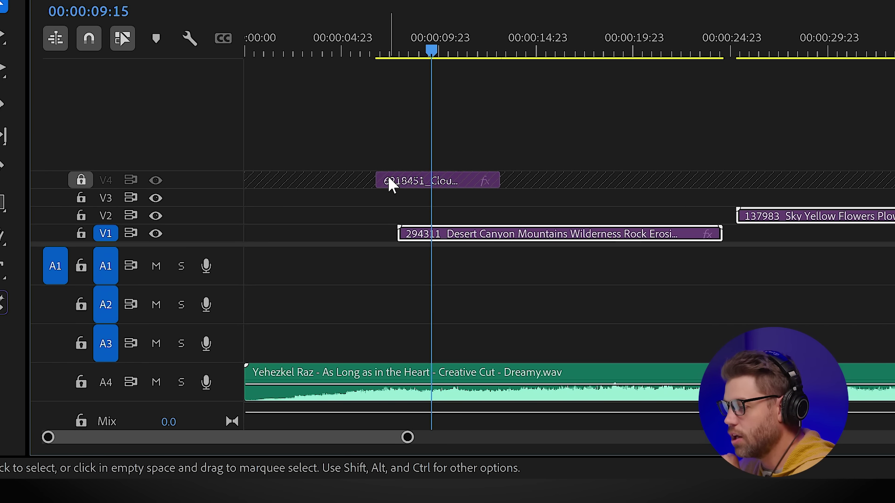
{"action": "key", "text": "ctrl+z"}
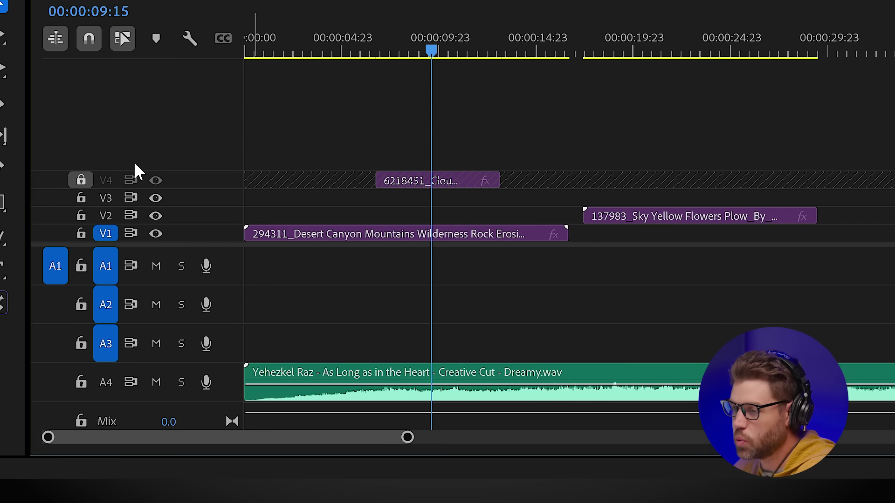
Lock the remaining video and audio tracks one by one, and unlock all video tracks and all audio tracks at once
{"action": "left_click", "coordinate": [81, 198]}
{"action": "left_click", "coordinate": [81, 216]}
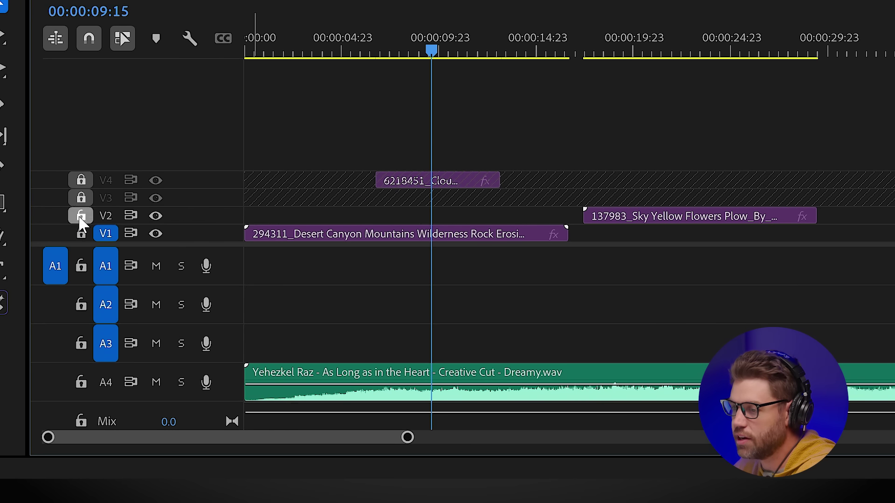
{"action": "left_click", "coordinate": [82, 234]}
{"action": "left_click", "coordinate": [81, 266]}
{"action": "left_click", "coordinate": [81, 304]}
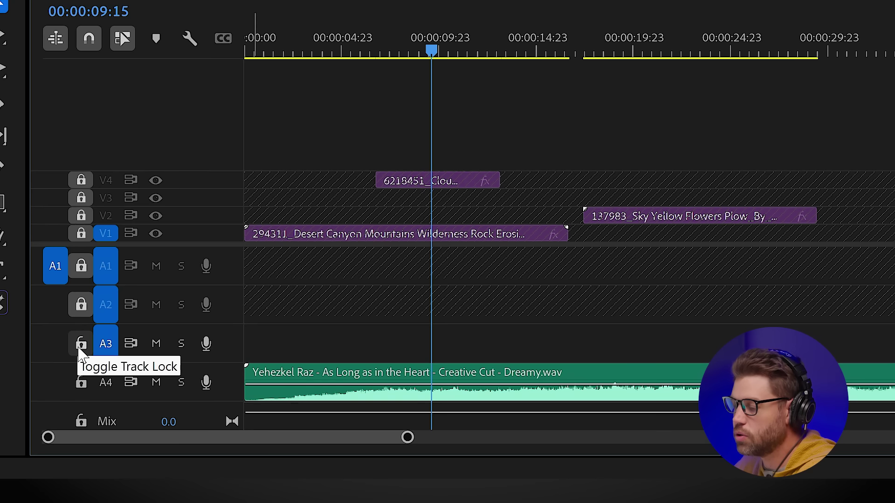
{"action": "left_click", "coordinate": [81, 344]}
{"action": "left_click", "coordinate": [81, 382]}
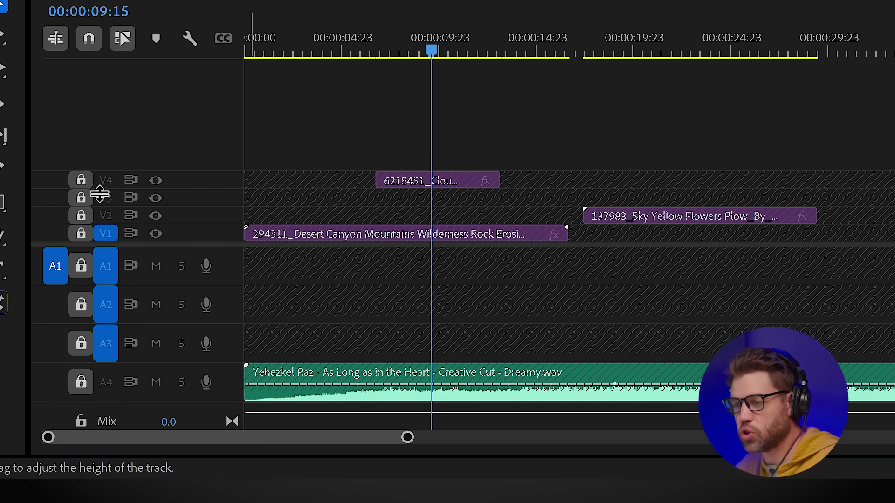
{"action": "left_click", "coordinate": [84, 184], "text": "shift"}
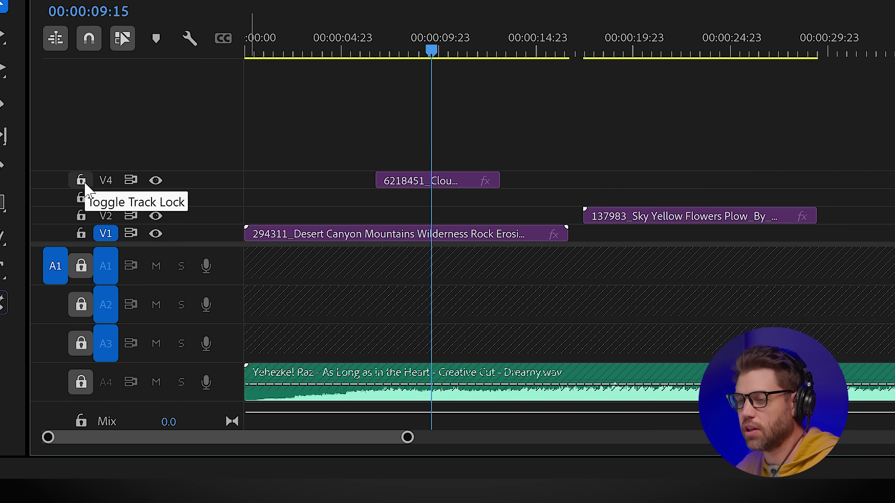
{"action": "left_click", "coordinate": [82, 303], "text": "shift"}
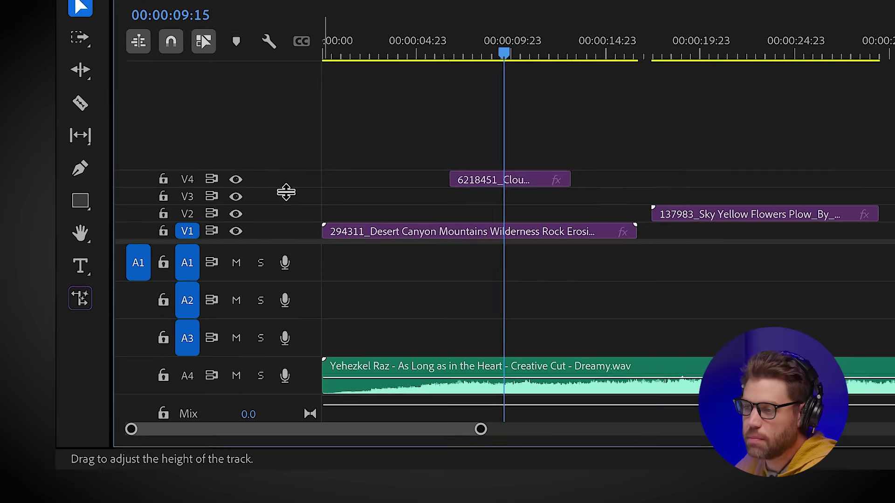
Delete all empty video tracks and all empty audio tracks from the sequence
{"action": "right_click", "coordinate": [121, 364]}
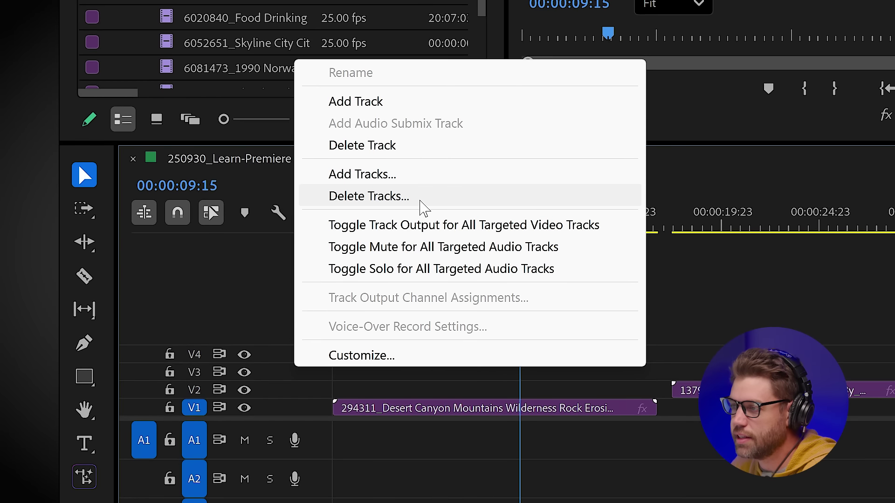
{"action": "left_click", "coordinate": [421, 202]}
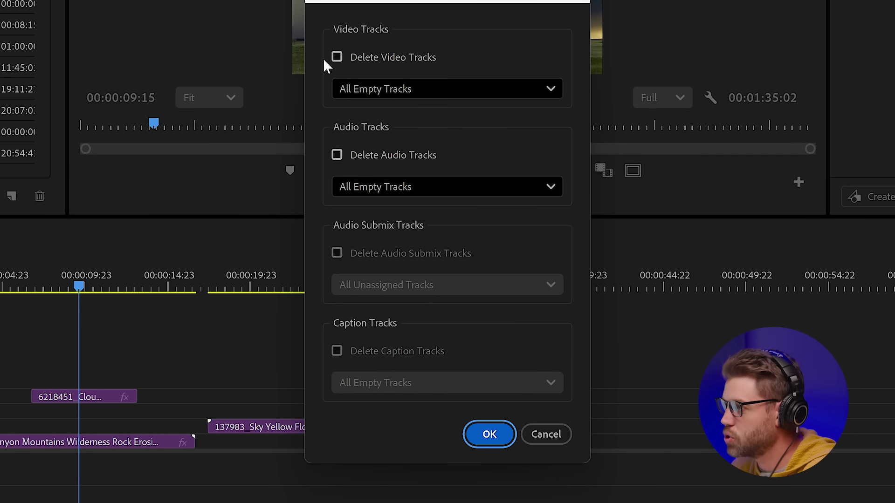
{"action": "left_click", "coordinate": [337, 58]}
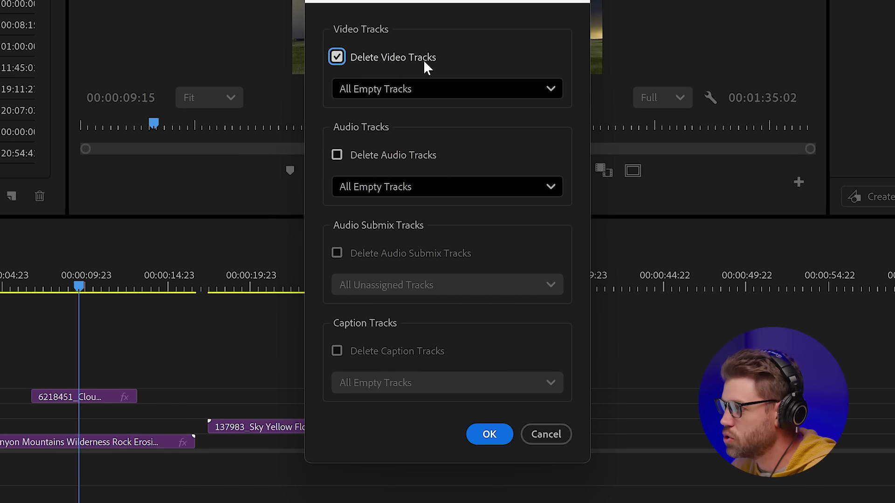
{"action": "left_click", "coordinate": [337, 155]}
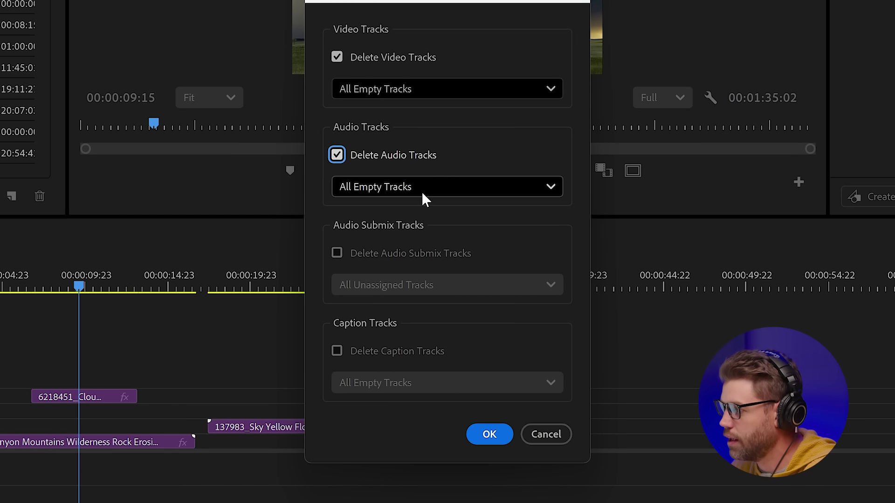
{"action": "left_click", "coordinate": [487, 436]}
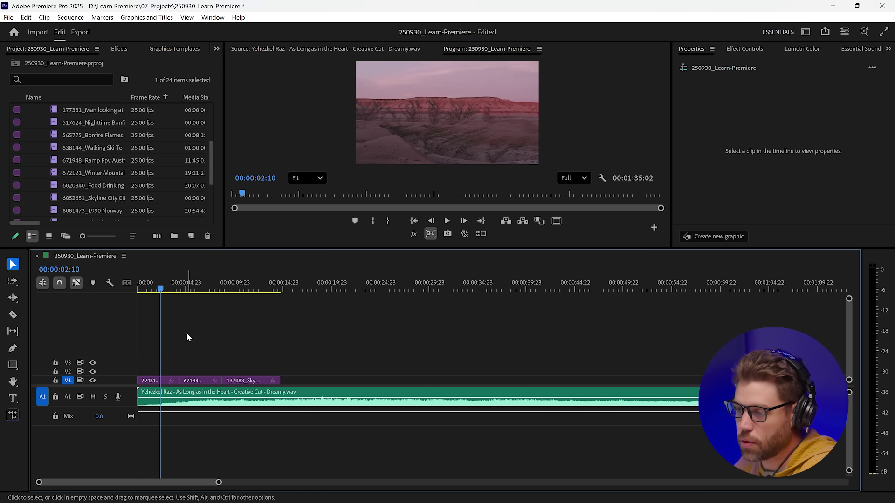
Play the sequence from its start into the Sky Yellow Flowers clip to review the three clips with the music
{"action": "left_click", "coordinate": [136, 285]}
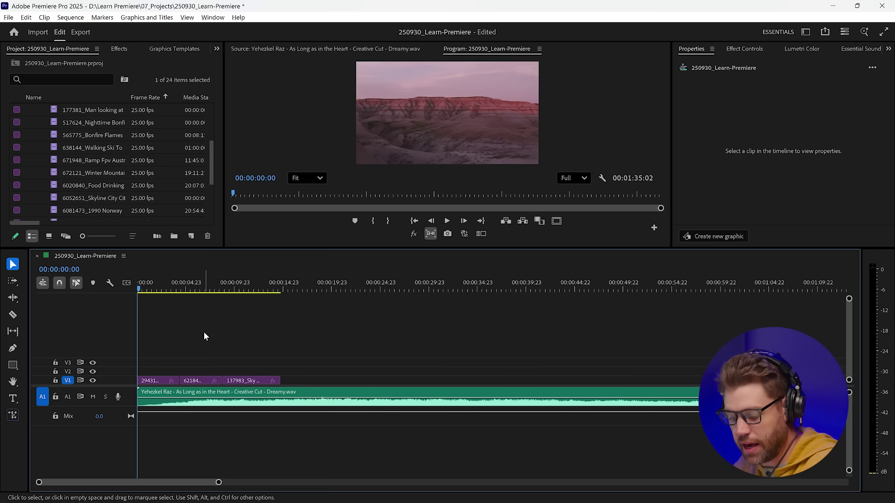
{"action": "key", "text": "space"}
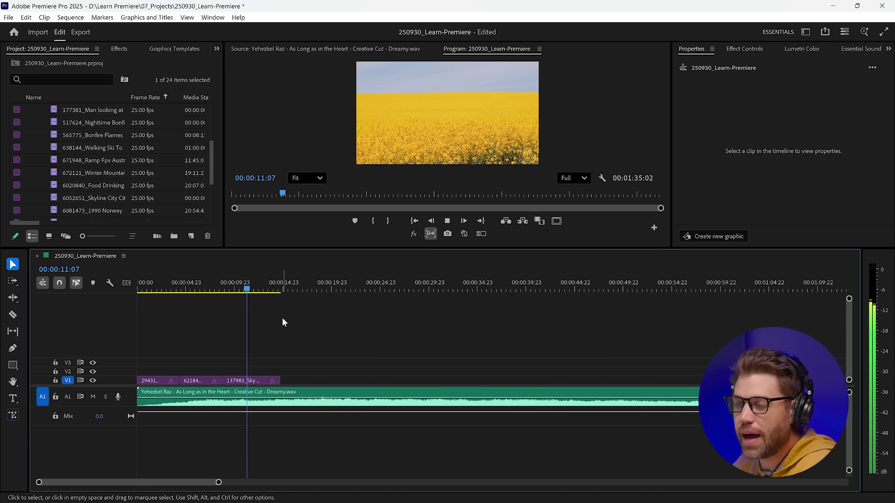
{"action": "key", "text": "space"}
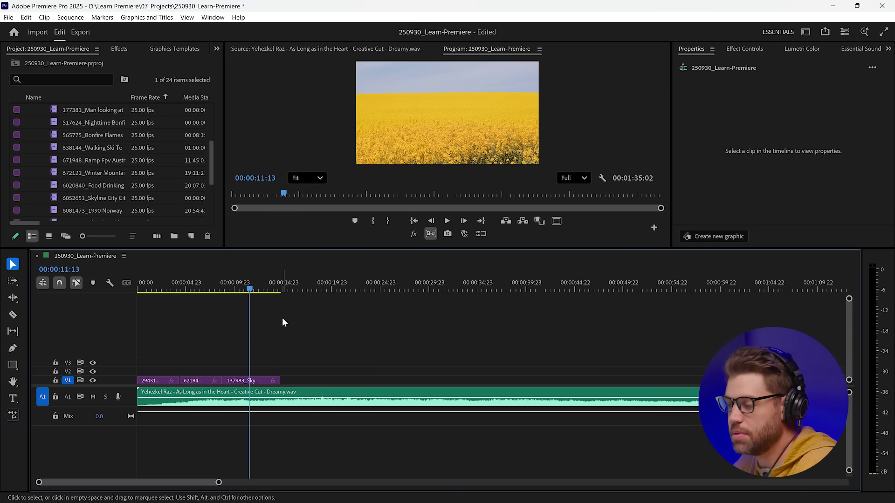
{"action": "left_click", "coordinate": [246, 381]}
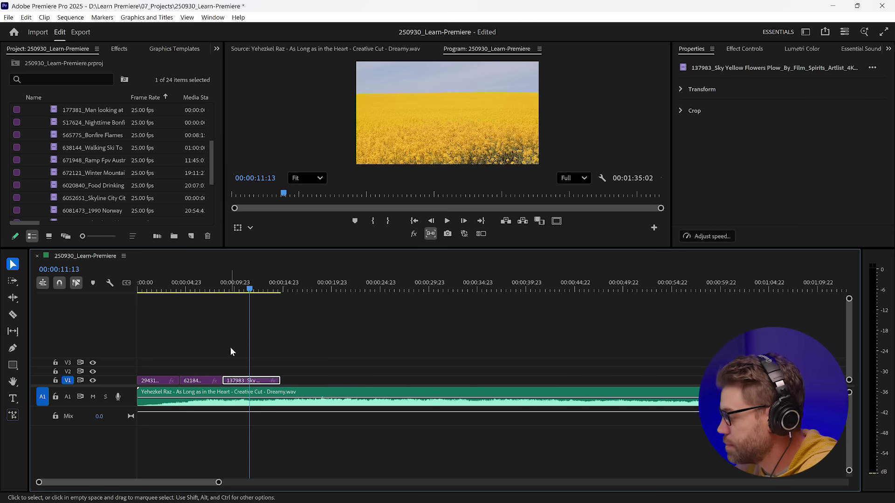
{"action": "left_click", "coordinate": [230, 348]}
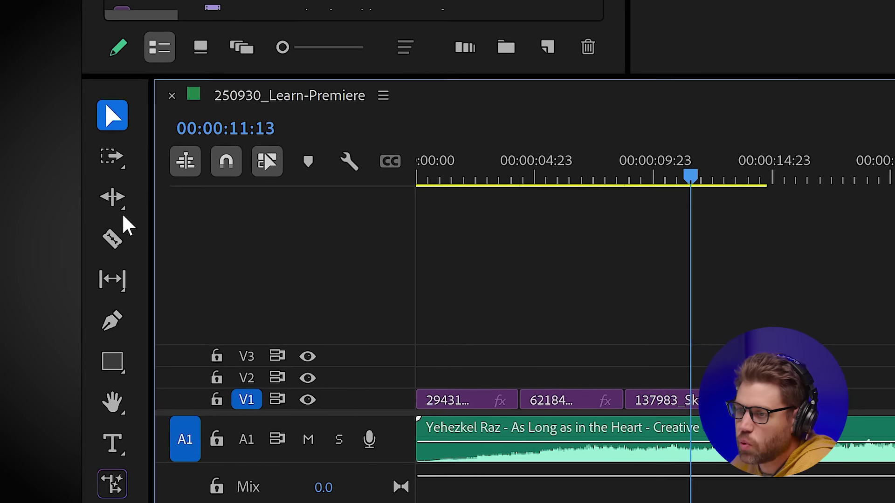
With the Rolling Edit Tool, adjust the cut between the Desert Canyon and Clouds clips to about 00:00:04:04
{"action": "left_click", "coordinate": [113, 204]}
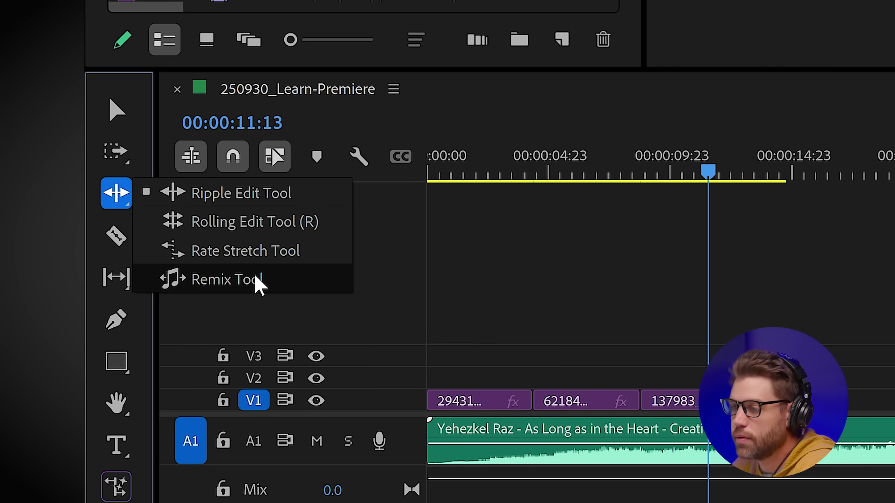
{"action": "left_click", "coordinate": [329, 228]}
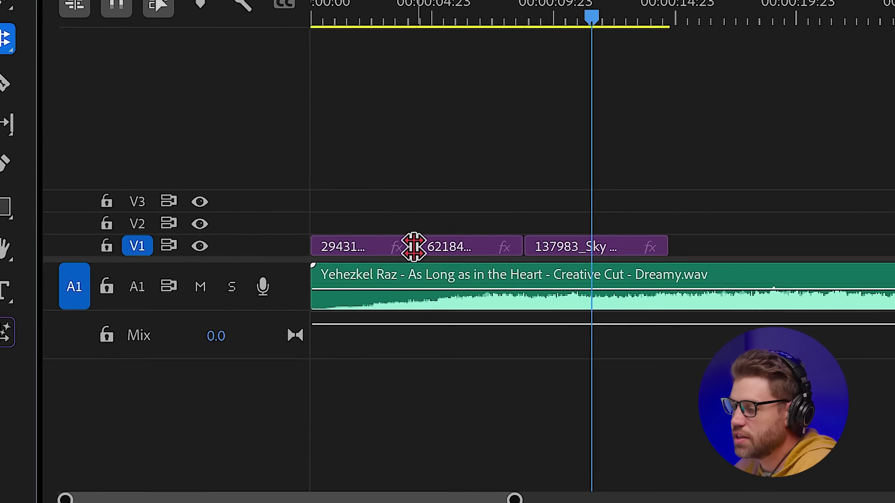
{"action": "left_click", "coordinate": [531, 401]}
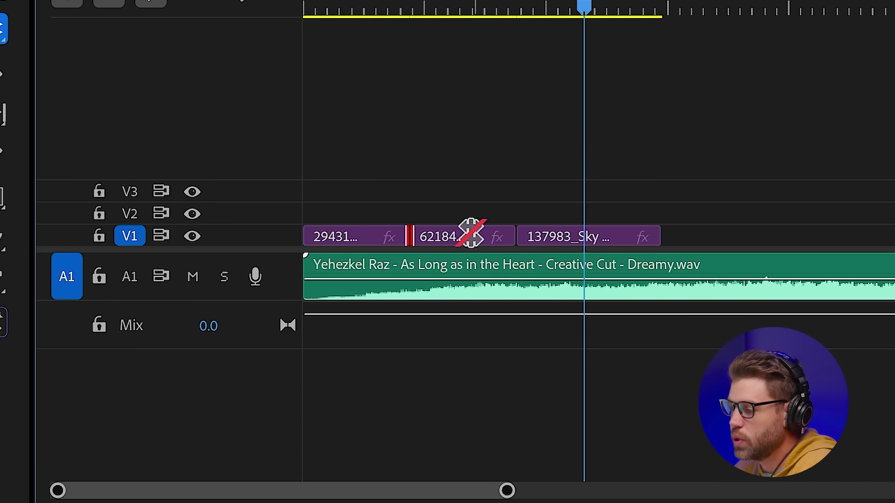
{"action": "left_click_drag", "start_coordinate": [404, 236], "coordinate": [417, 318]}
{"action": "mouse_move", "coordinate": [408, 9]}
{"action": "left_mouse_down"}
{"action": "mouse_move", "coordinate": [419, 14]}
{"action": "mouse_move", "coordinate": [399, 8]}
{"action": "mouse_move", "coordinate": [407, 11]}
{"action": "left_mouse_up"}
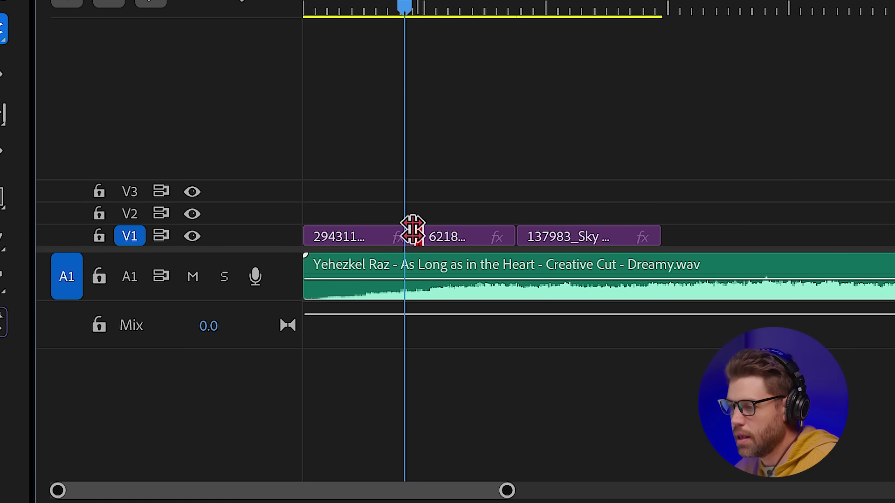
{"action": "left_click_drag", "start_coordinate": [418, 238], "coordinate": [407, 290]}
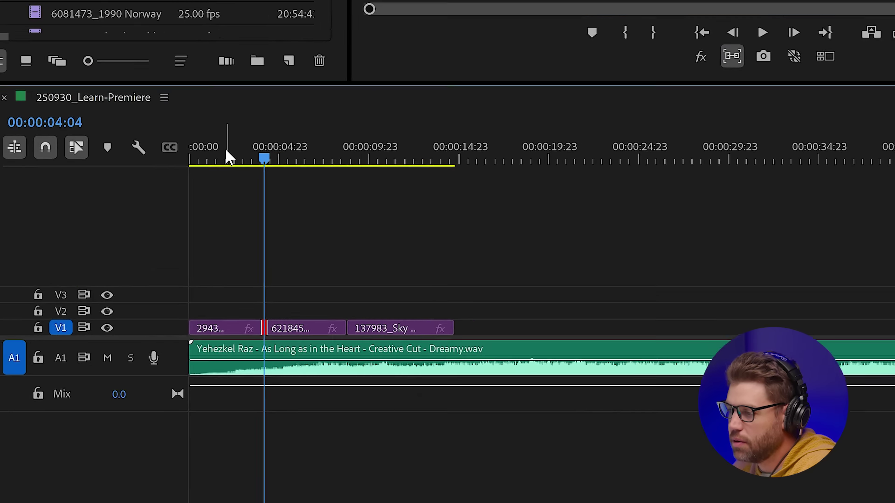
Play the sequence across the cut between the Desert Canyon and Clouds clips to check its timing
{"action": "left_click", "coordinate": [349, 6]}
{"action": "key", "text": "space"}
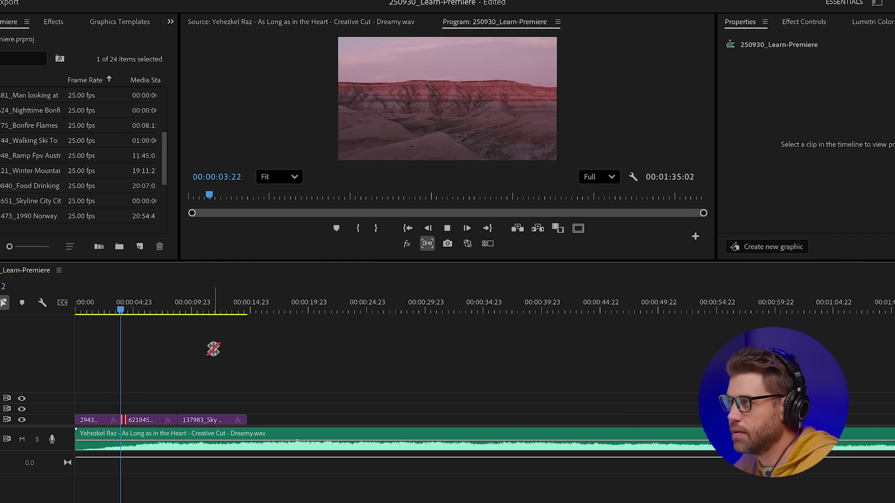
{"action": "key", "text": "space"}
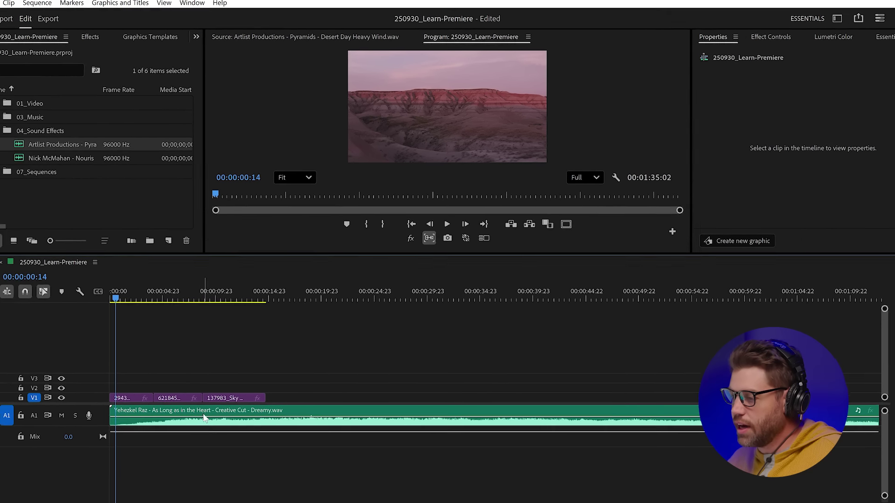
Move the As Long as in the Heart music clip down to a new A3 track at the sequence start
{"action": "left_click_drag", "start_coordinate": [205, 418], "coordinate": [210, 457]}
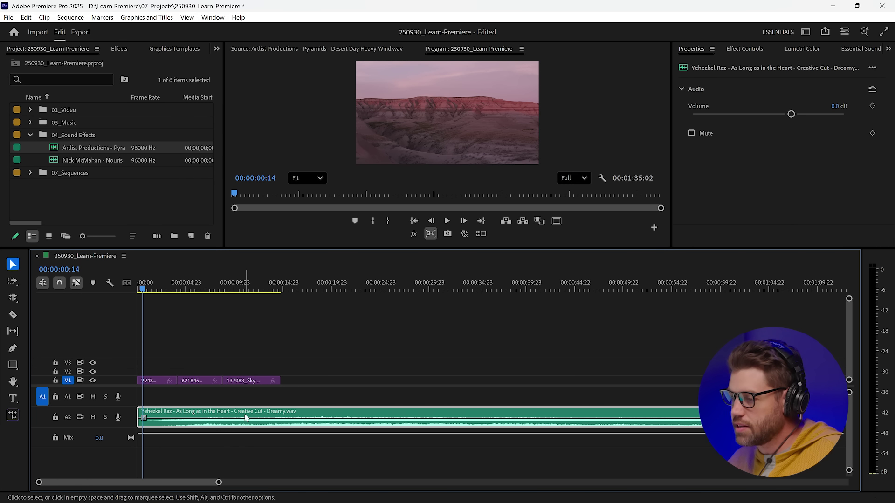
{"action": "left_click_drag", "start_coordinate": [247, 416], "coordinate": [242, 456]}
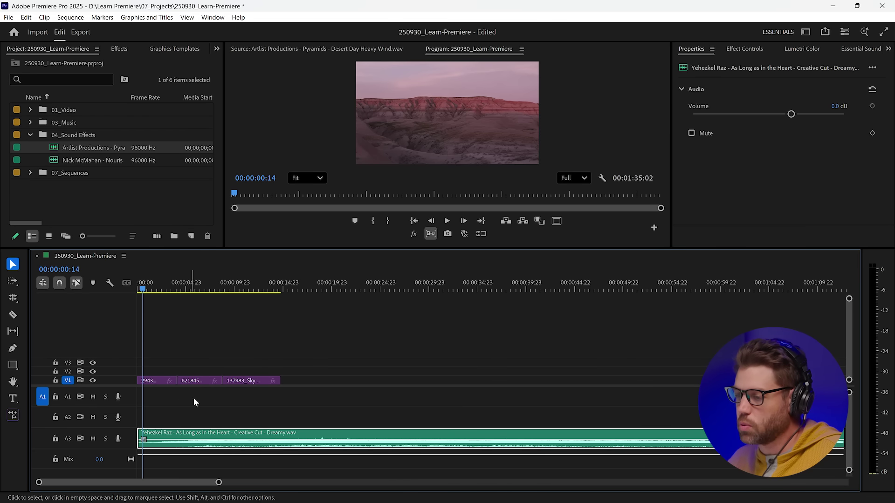
Open the Pyramids - Desert Day Heavy Wind sound effect in the Source monitor and preview it
{"action": "double_click", "coordinate": [55, 147]}
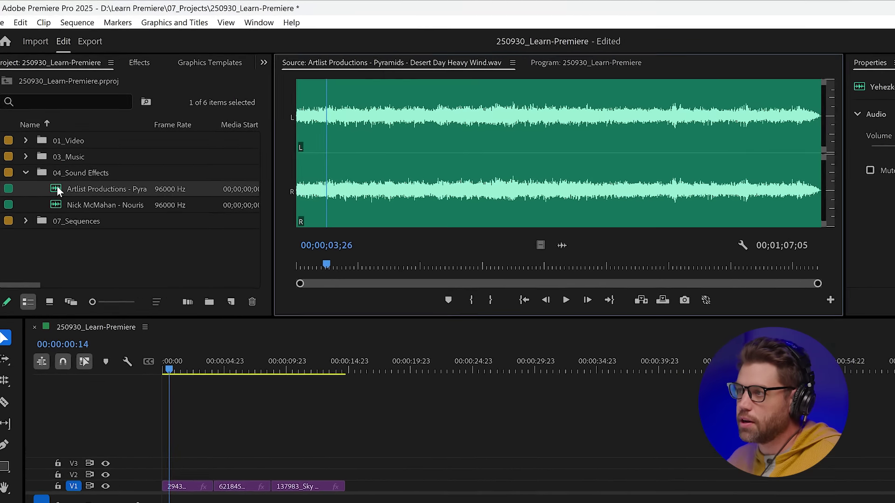
{"action": "key", "text": "space"}
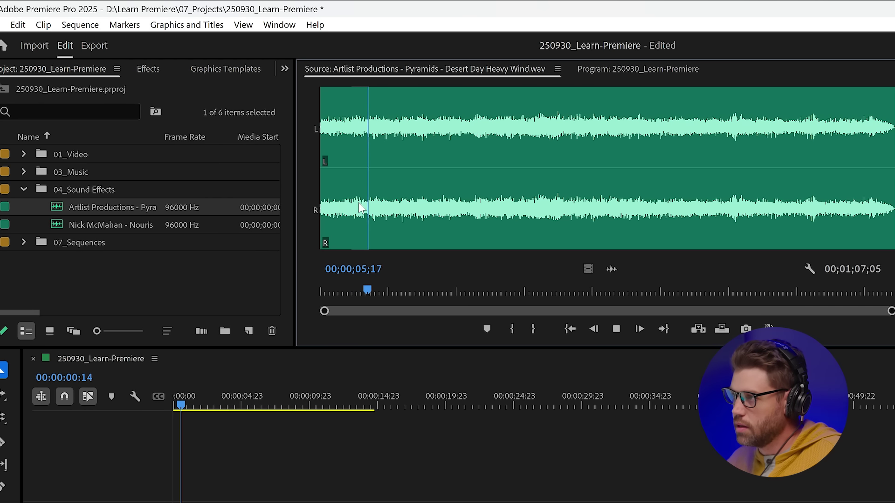
{"action": "key", "text": "space"}
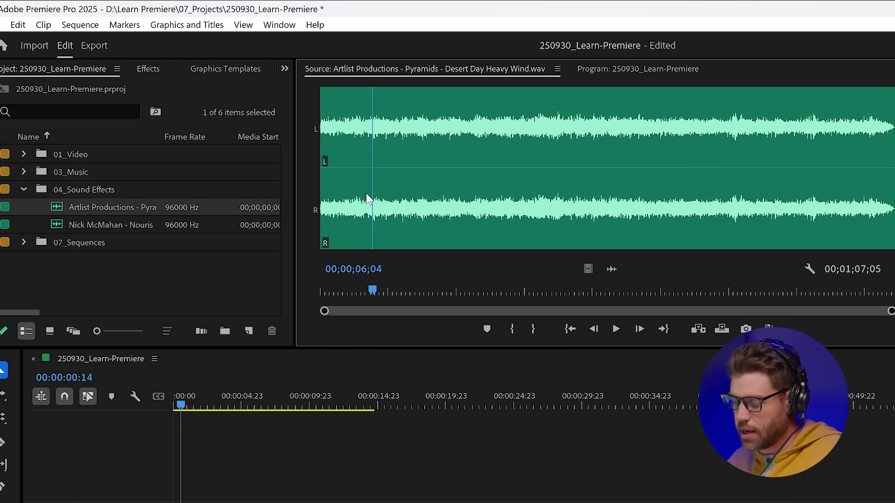
Mark the wind sound effect from 00;00;06;04 to 00;00;17;11 and place only its audio on A1 at the sequence start
{"action": "key", "text": "i"}
{"action": "left_click_drag", "start_coordinate": [374, 190], "coordinate": [469, 188]}
{"action": "key", "text": "o"}
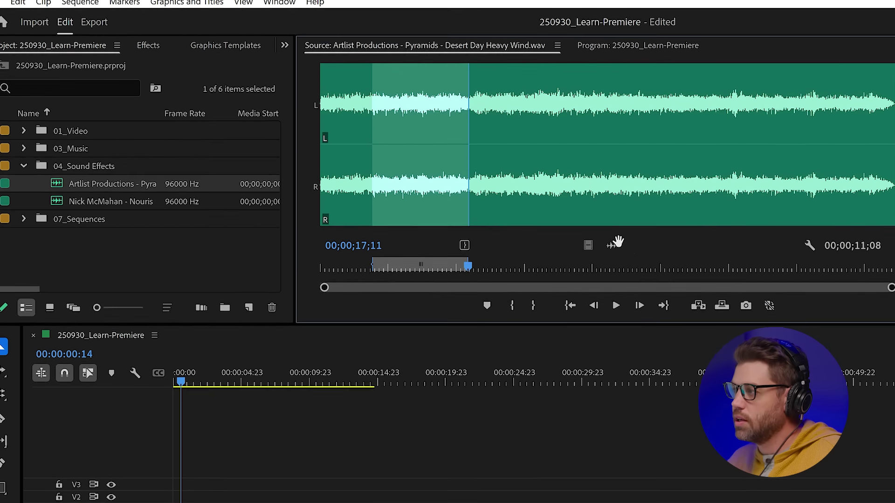
{"action": "left_click_drag", "start_coordinate": [611, 269], "coordinate": [162, 502]}
Play the sequence from the beginning to hear the wind effect together with the music
{"action": "left_click_drag", "start_coordinate": [196, 185], "coordinate": [185, 185]}
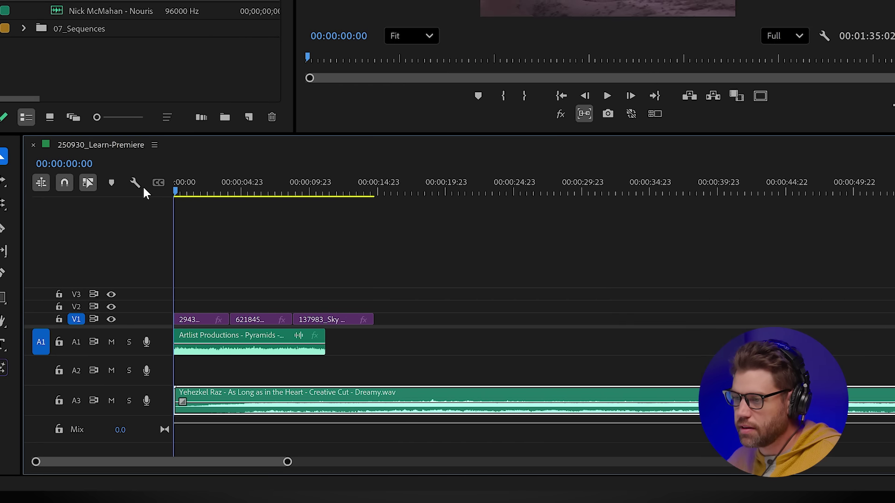
{"action": "key", "text": "space"}
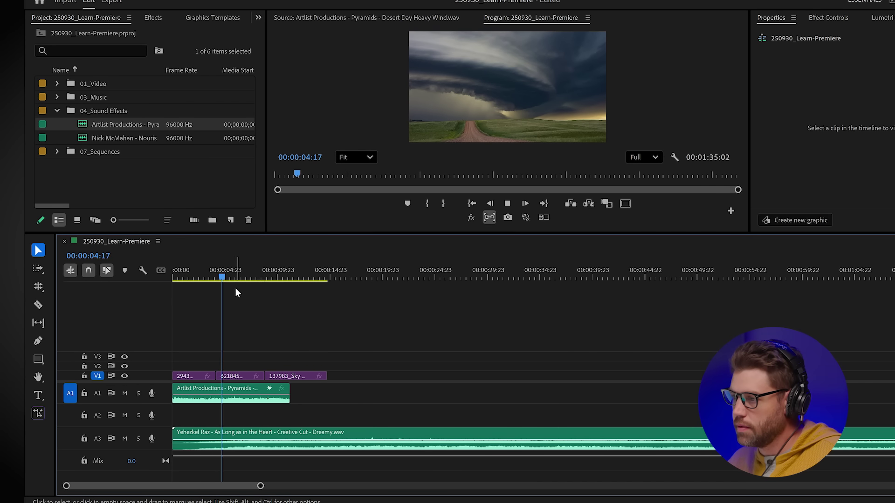
{"action": "key", "text": "space"}
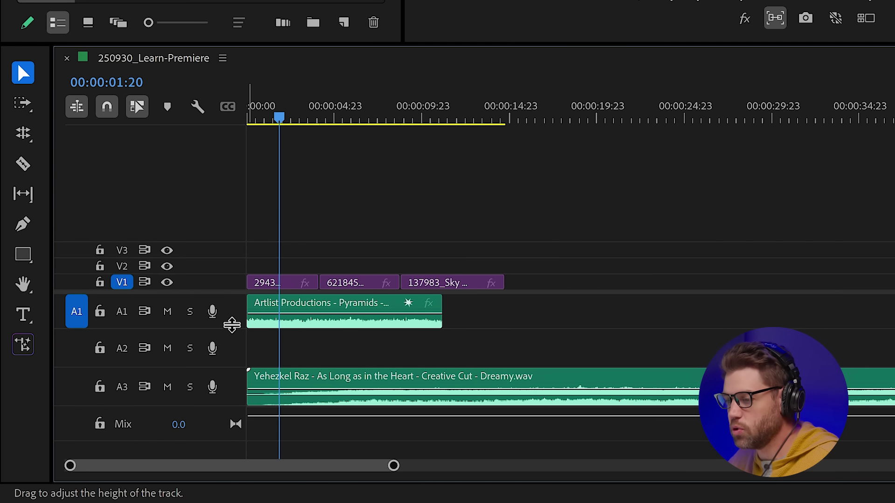
Collapse all audio tracks, expand only A1, and raise the video/audio divider to give the audio tracks more room
{"action": "key", "text": "shift+minus"}
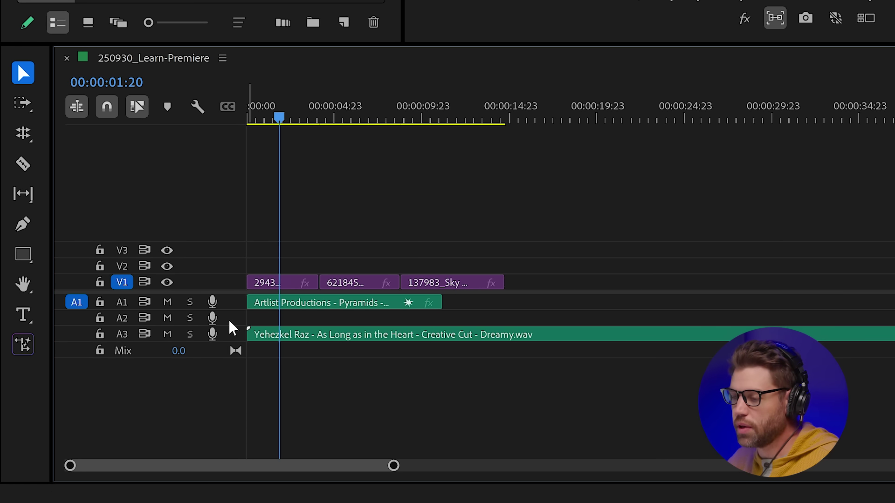
{"action": "double_click", "coordinate": [232, 308]}
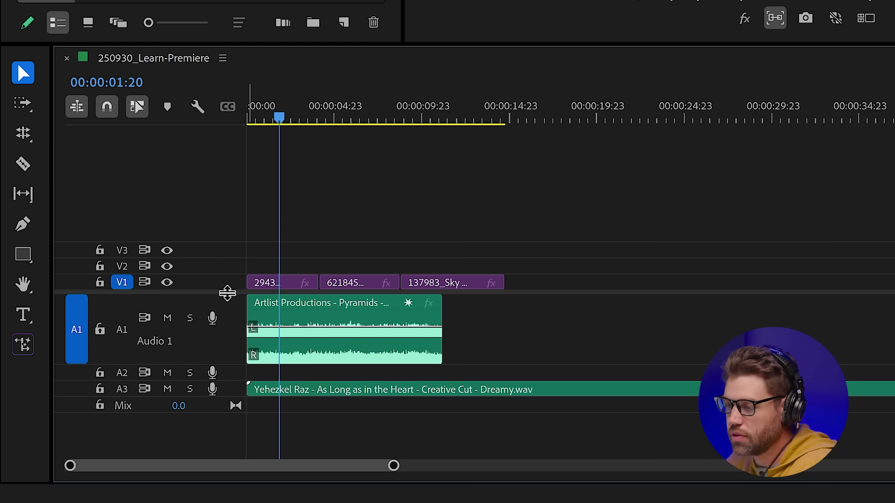
{"action": "left_click_drag", "start_coordinate": [225, 292], "coordinate": [224, 207]}
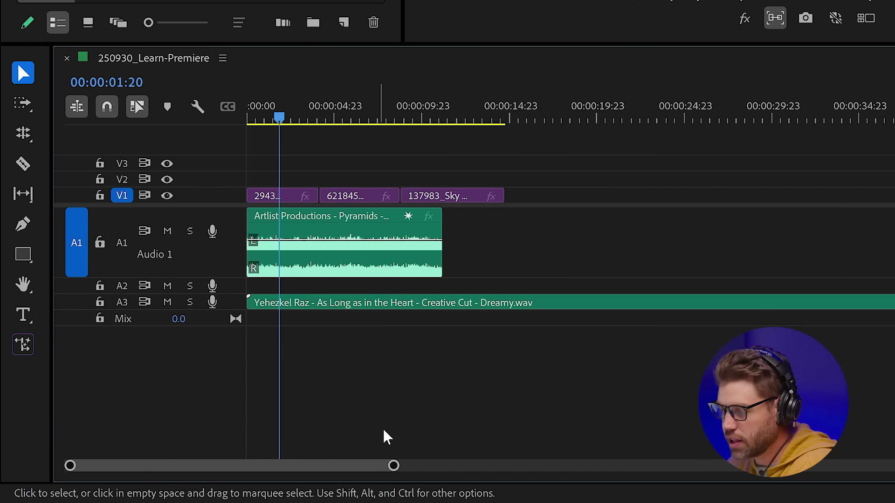
Zoom the Timeline in and out around the playhead, ending with the three video clips nearly filling its width
{"action": "left_click_drag", "start_coordinate": [394, 466], "coordinate": [376, 464]}
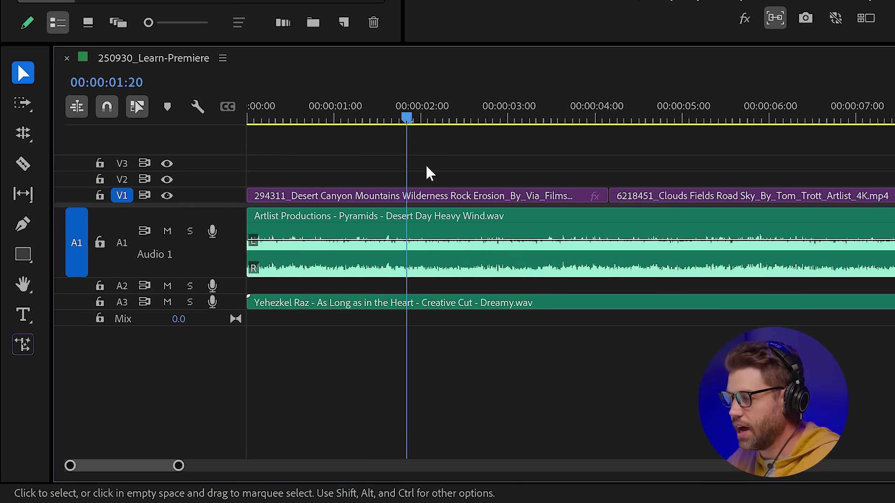
{"action": "key", "text": "="}
{"action": "key", "text": "="}
{"action": "key", "text": "="}
{"action": "key", "text": "-"}
{"action": "key", "text": "-"}
{"action": "key", "text": "-"}
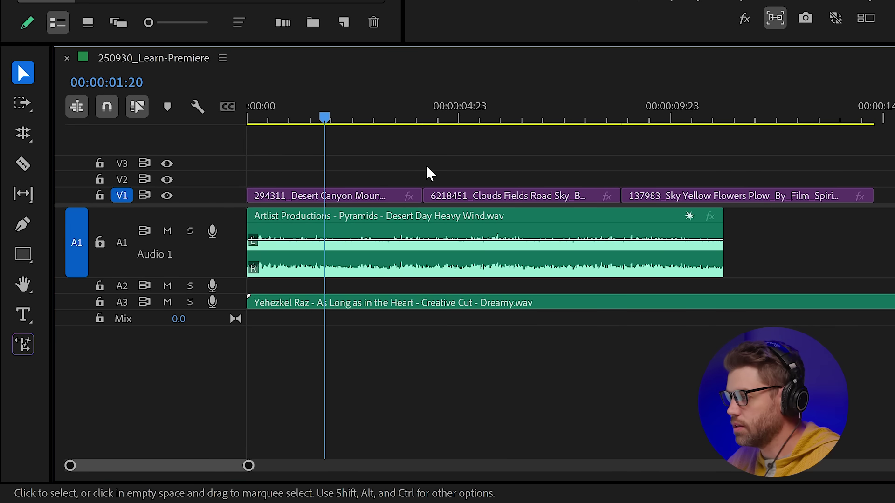
{"action": "key", "text": "="}
{"action": "key", "text": "="}
{"action": "key", "text": "-"}
{"action": "key", "text": "-"}
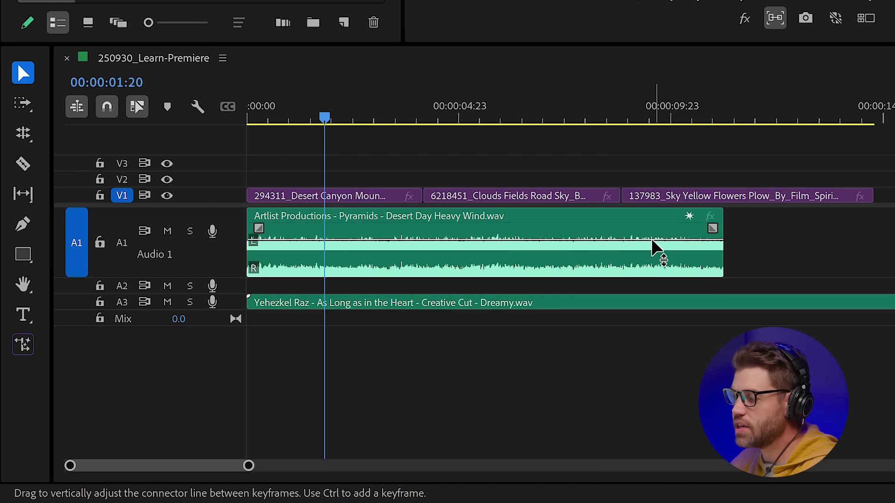
Try changing the wind clip's overall volume on its level line and shaping it with several Pen tool keyframes
{"action": "left_click_drag", "start_coordinate": [293, 240], "coordinate": [301, 256]}
{"action": "left_click_drag", "start_coordinate": [300, 228], "coordinate": [300, 239]}
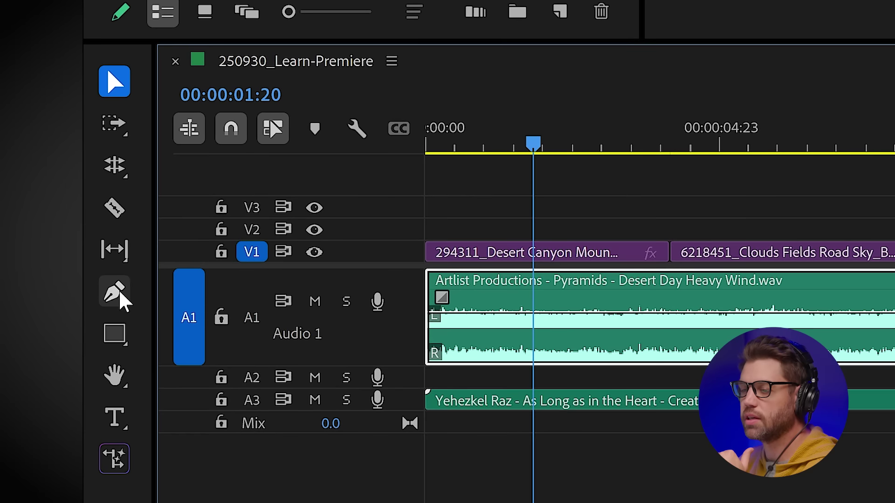
{"action": "left_click", "coordinate": [23, 224]}
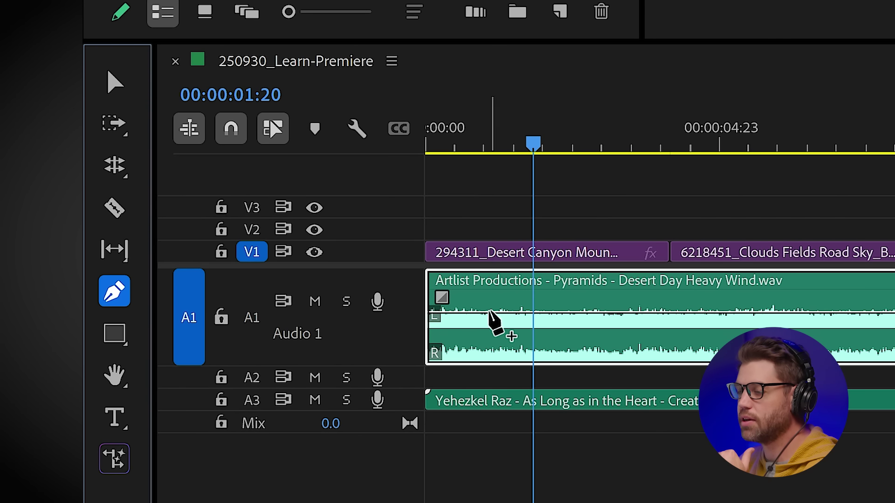
{"action": "left_click", "coordinate": [491, 313]}
{"action": "left_click", "coordinate": [629, 313]}
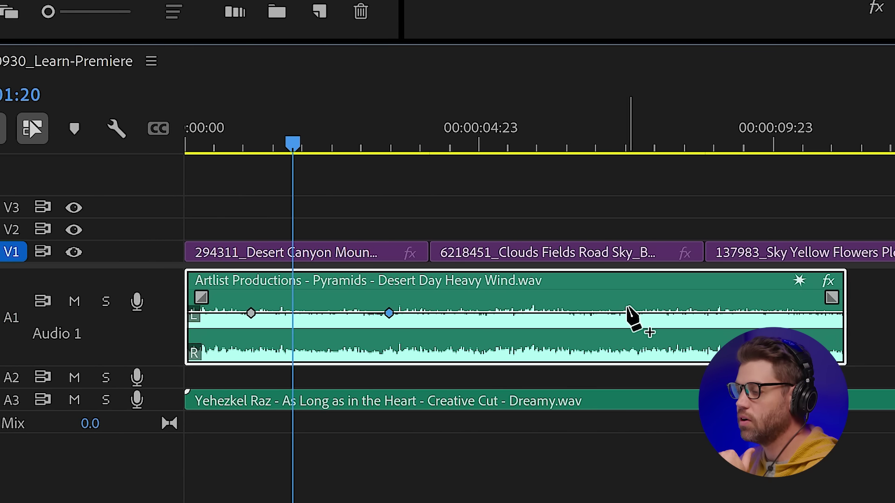
{"action": "left_click_drag", "start_coordinate": [389, 313], "coordinate": [385, 343]}
{"action": "left_click_drag", "start_coordinate": [643, 313], "coordinate": [566, 335]}
{"action": "left_click_drag", "start_coordinate": [705, 335], "coordinate": [724, 319]}
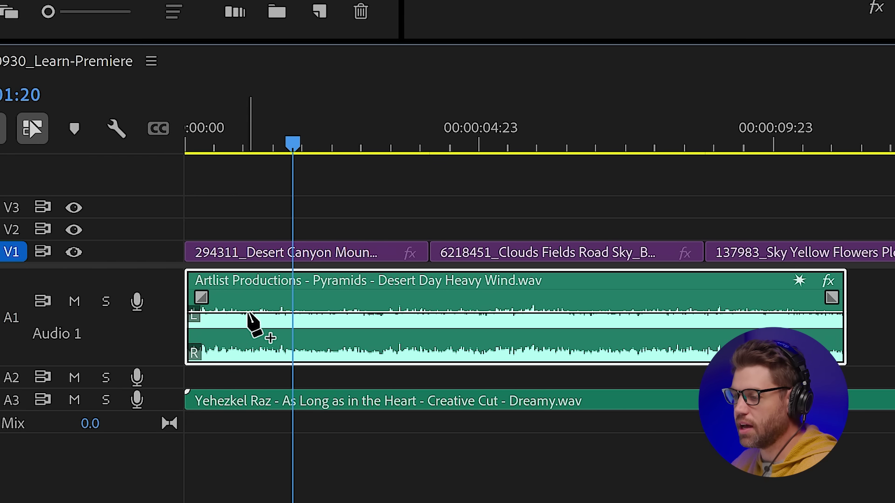
Add two Pen tool volume keyframes to the wind clip so its level falls gradually from the clip's start
{"action": "left_click", "coordinate": [272, 313]}
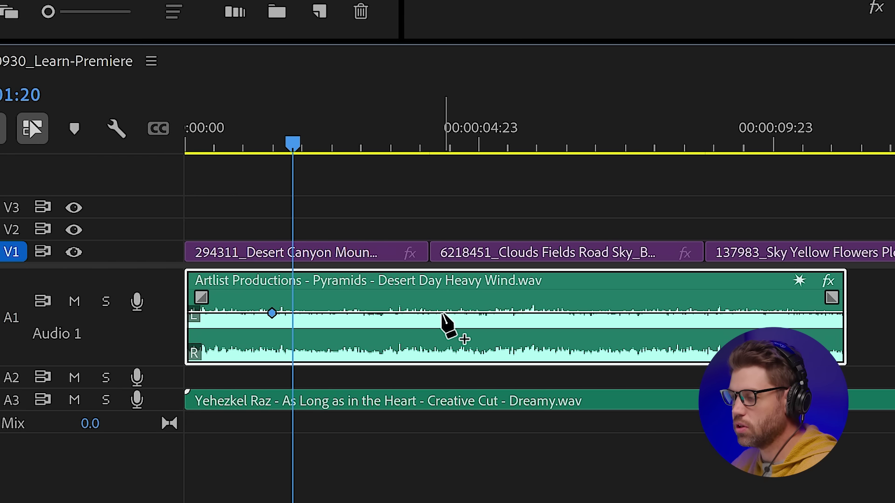
{"action": "left_click", "coordinate": [442, 313]}
{"action": "left_click_drag", "start_coordinate": [443, 314], "coordinate": [495, 355]}
{"action": "left_click_drag", "start_coordinate": [272, 313], "coordinate": [193, 327]}
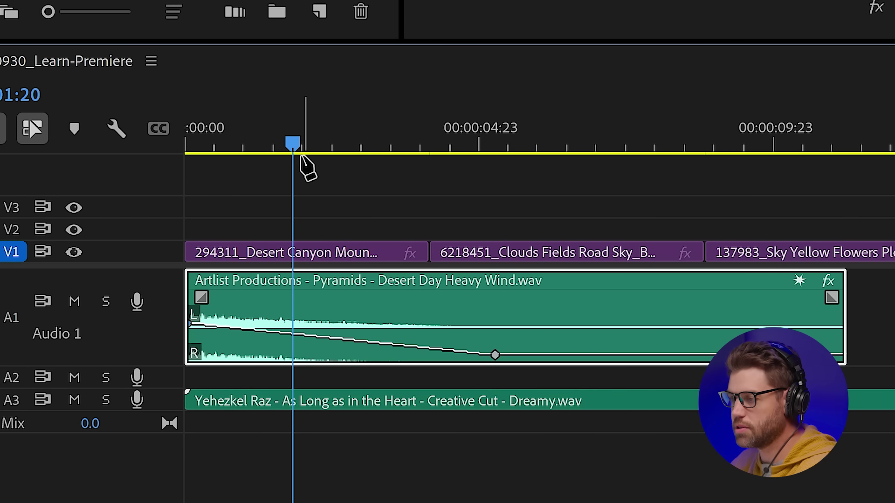
Listen to the volume drop, move the second keyframe to 00:00:06:01 at -13.5 dB, and replay from the sequence start
{"action": "left_click_drag", "start_coordinate": [293, 146], "coordinate": [113, 160]}
{"action": "key", "text": "space"}
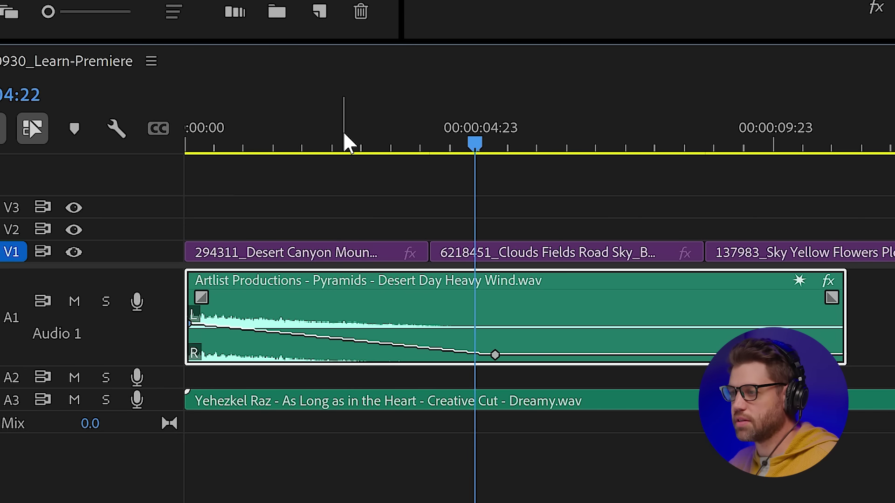
{"action": "left_click", "coordinate": [341, 144]}
{"action": "left_click_drag", "start_coordinate": [495, 355], "coordinate": [543, 335]}
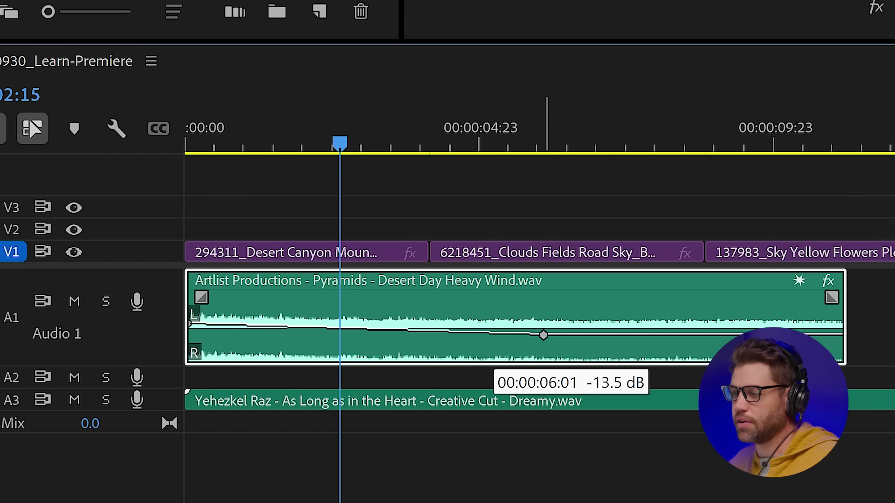
{"action": "left_click_drag", "start_coordinate": [340, 144], "coordinate": [155, 149]}
{"action": "key", "text": "space"}
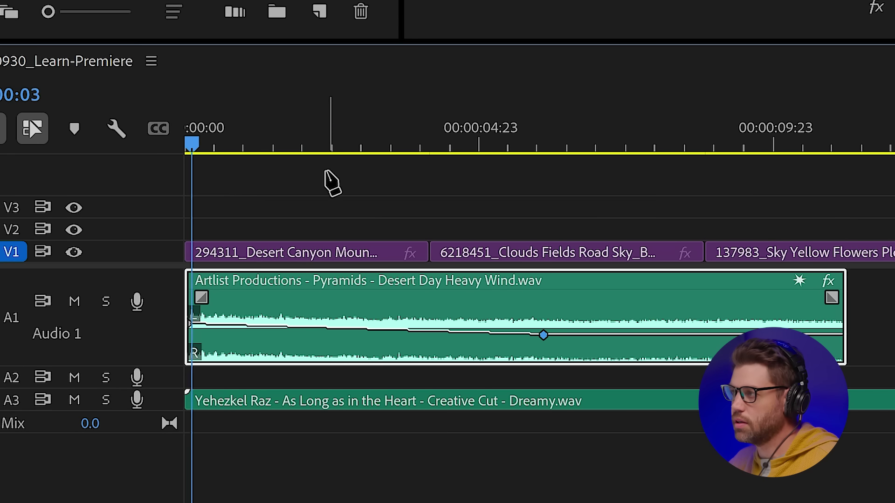
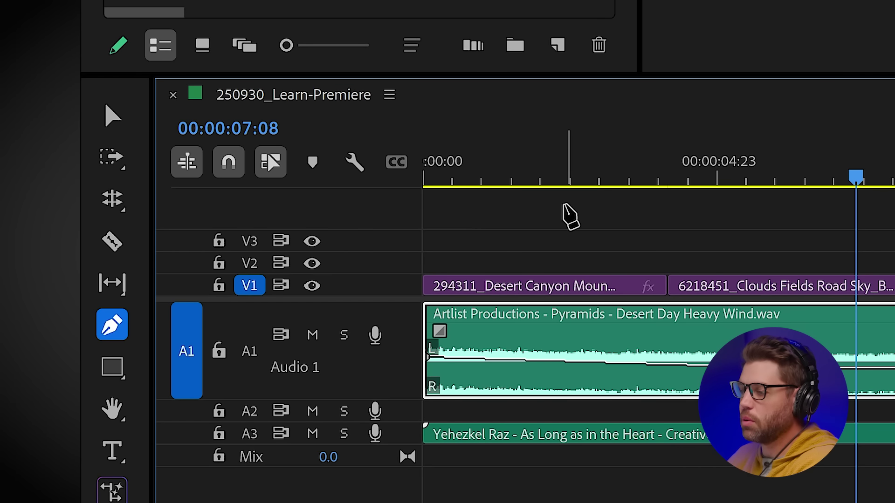
With the Selection tool, extend the wind clip's fade-out handle back to about 2 seconds into the clip and play it
{"action": "left_click", "coordinate": [112, 118]}
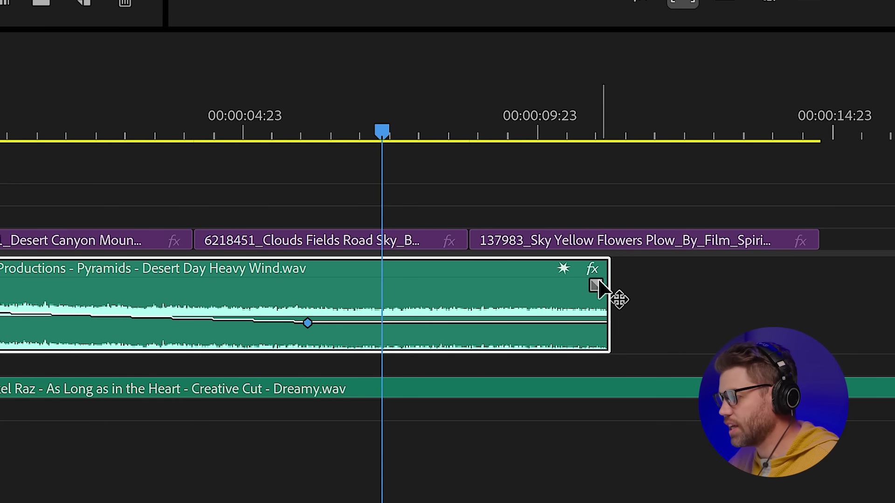
{"action": "left_click_drag", "start_coordinate": [598, 289], "coordinate": [182, 327]}
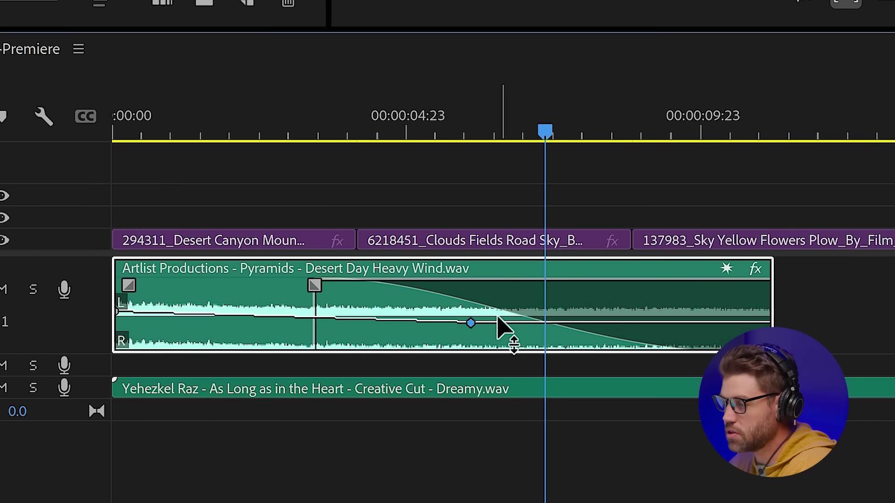
{"action": "left_click_drag", "start_coordinate": [314, 286], "coordinate": [246, 241]}
{"action": "left_click", "coordinate": [287, 139]}
{"action": "key", "text": "space"}
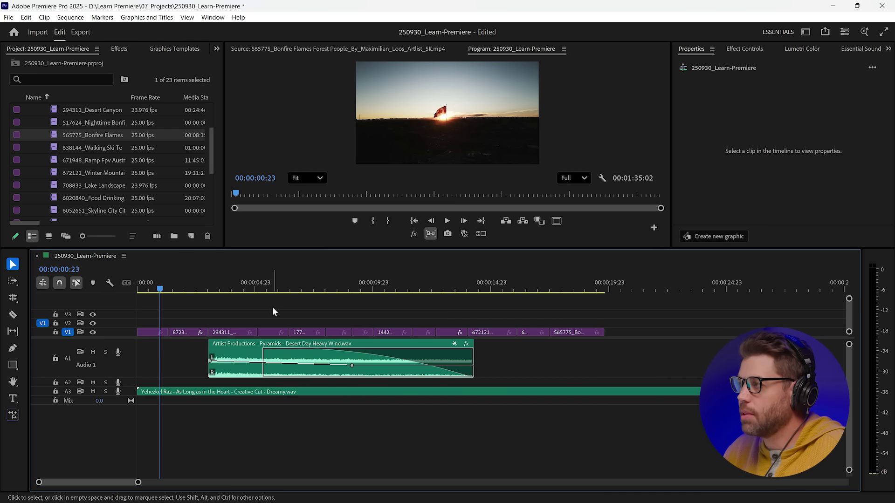
Create a new text layer over the video at the sequence start with the Type tool, and widen the Properties area
{"action": "left_click_drag", "start_coordinate": [186, 286], "coordinate": [291, 286]}
{"action": "key", "text": "Home"}
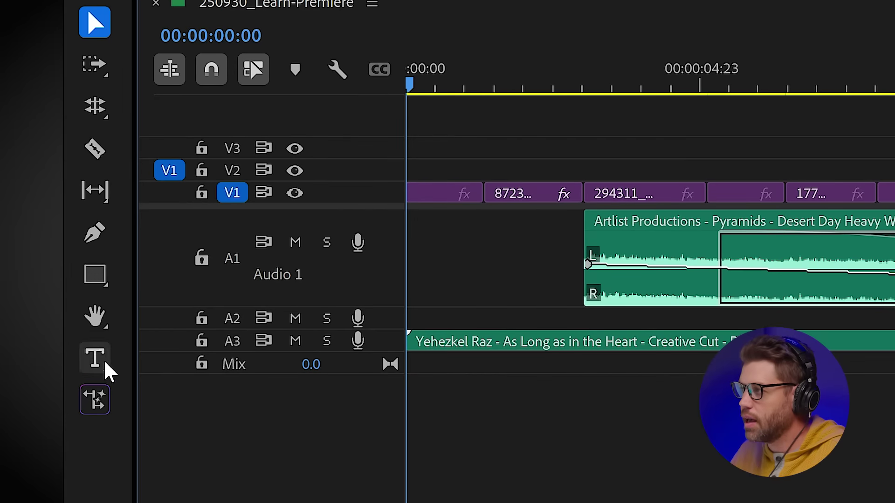
{"action": "left_click", "coordinate": [105, 366]}
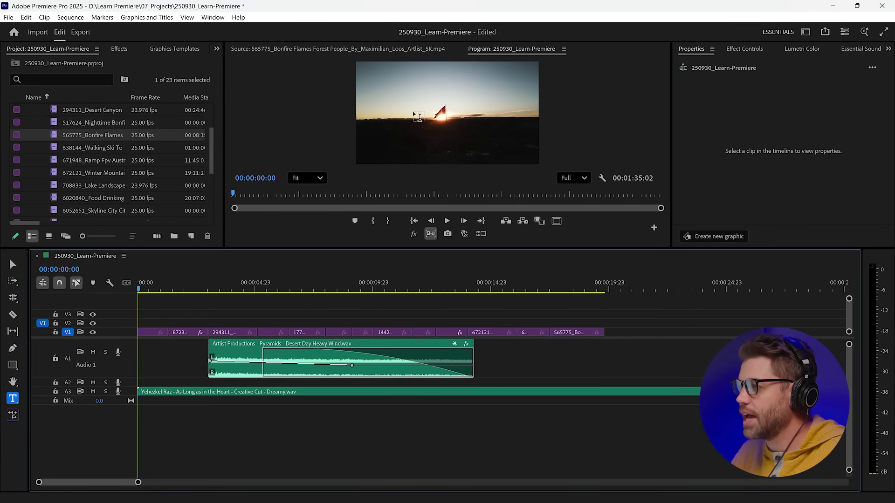
{"action": "left_click", "coordinate": [409, 107]}
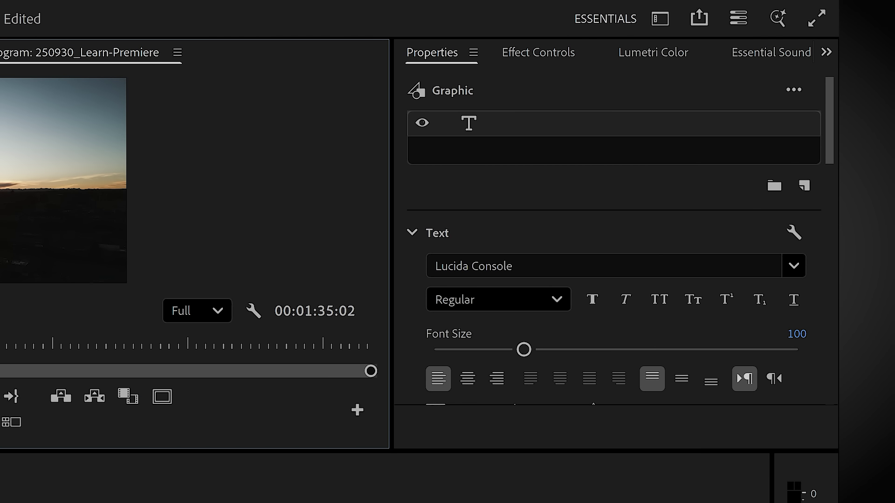
{"action": "left_click_drag", "start_coordinate": [393, 155], "coordinate": [71, 174]}
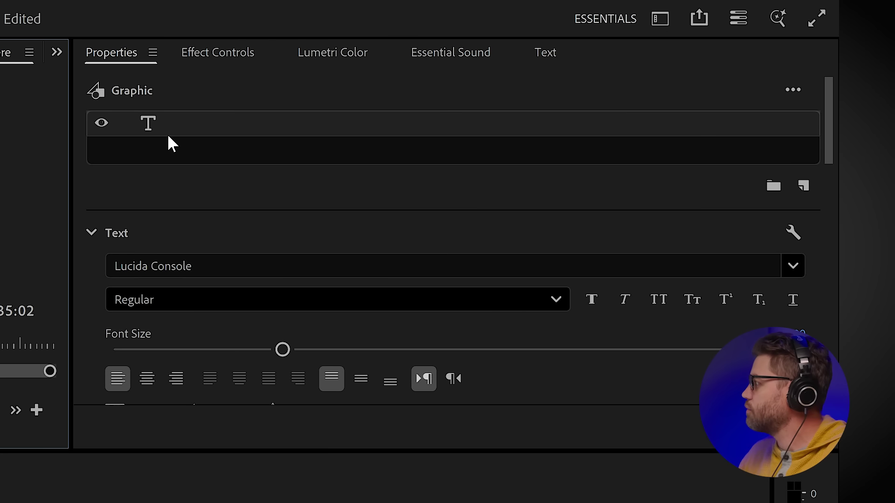
Try to set the still empty text layer's font to Futura PT Extra Bold
{"action": "left_click", "coordinate": [160, 257]}
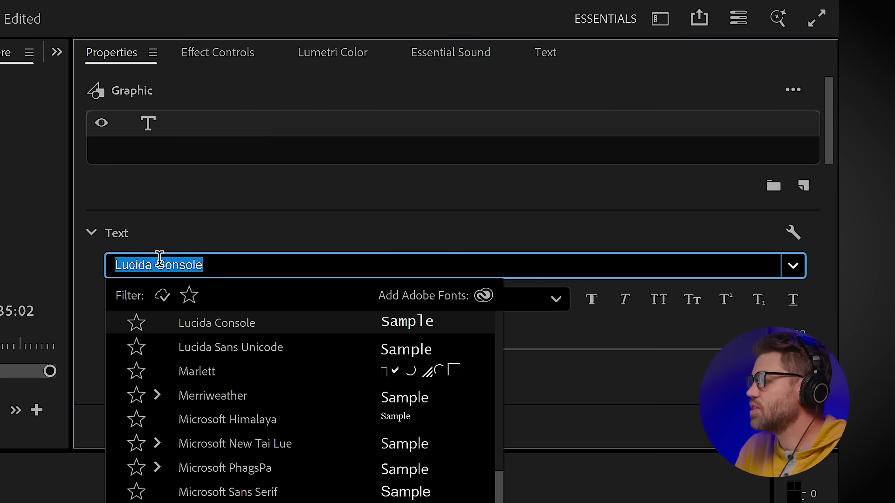
{"action": "type", "text": "futur"}
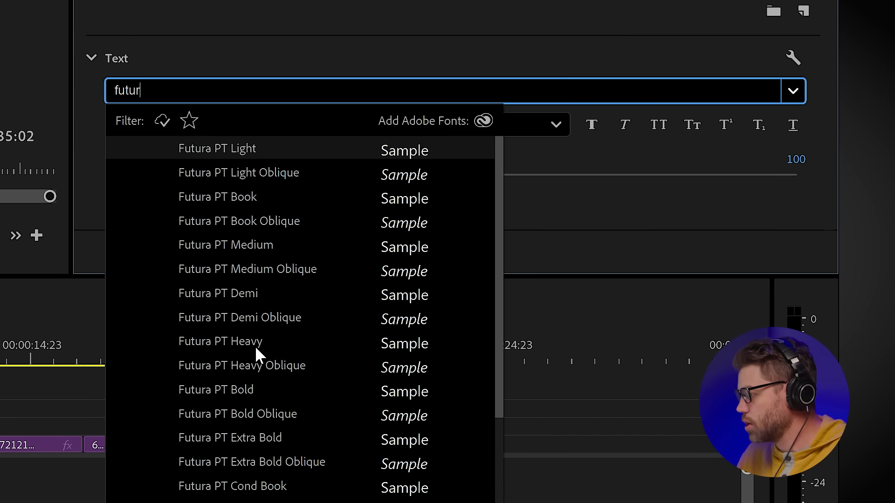
{"action": "scroll", "coordinate": [266, 397], "scroll_direction": "down", "scroll_amount": 1}
{"action": "scroll", "coordinate": [259, 439], "scroll_direction": "up", "scroll_amount": 1}
{"action": "left_click", "coordinate": [259, 444]}
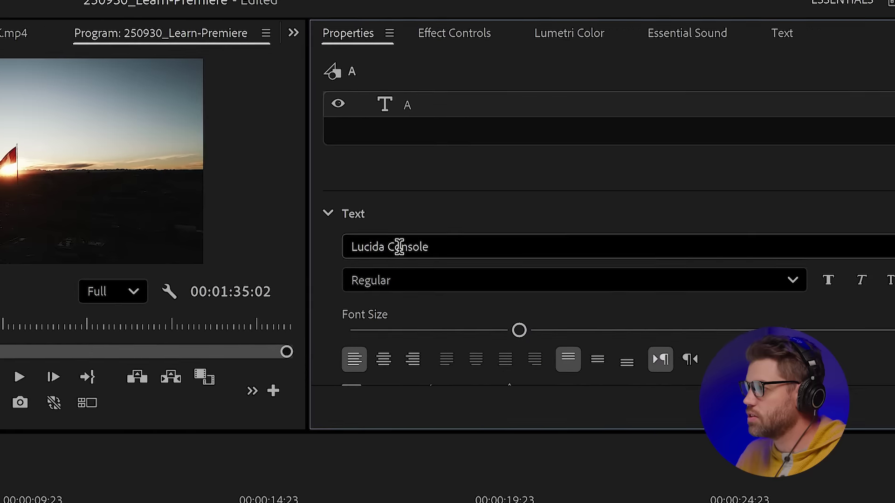
Set the letter A's font to Futura PT Extra Bold and greatly enlarge its font size
{"action": "left_click", "coordinate": [400, 247]}
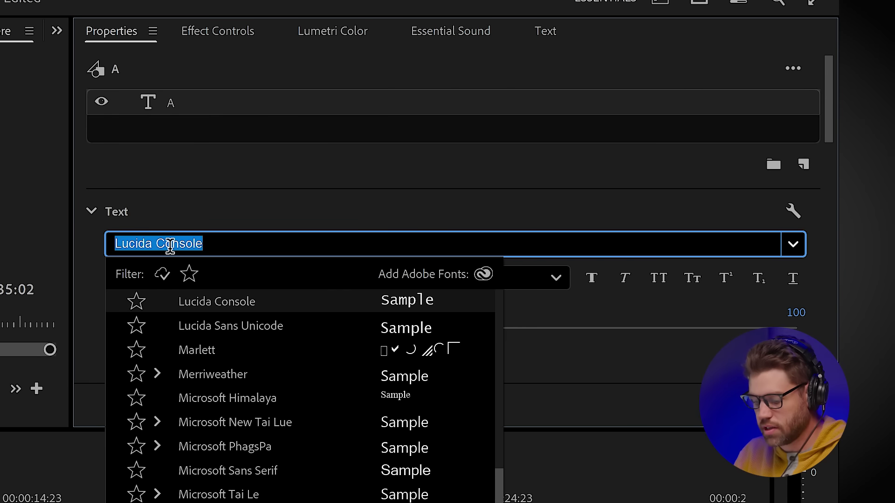
{"action": "type", "text": "FUTURA"}
{"action": "key", "text": "Return"}
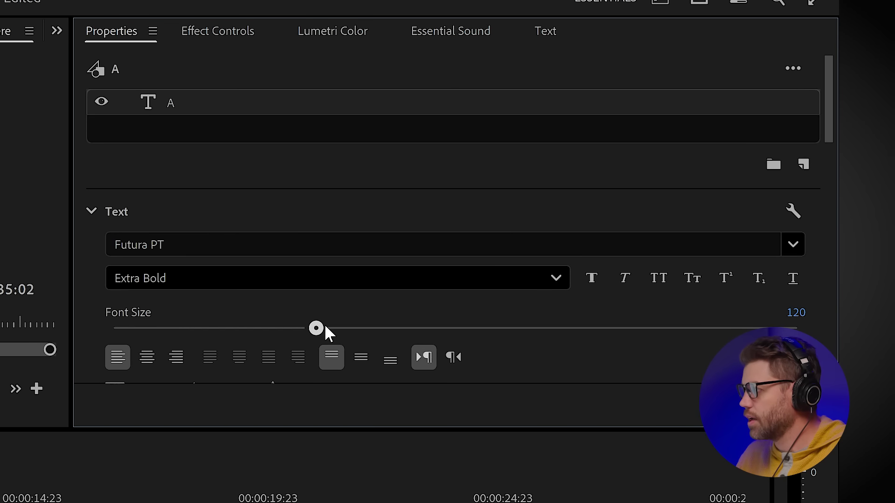
{"action": "left_click_drag", "start_coordinate": [620, 330], "coordinate": [802, 328]}
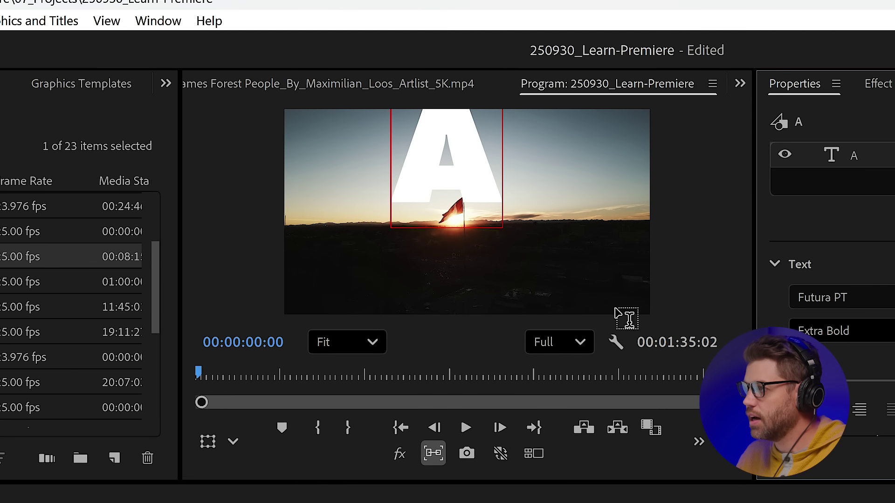
Deselect the text layer and show the A graphic clip's Effect Controls to examine its motion settings
{"action": "left_click", "coordinate": [665, 321]}
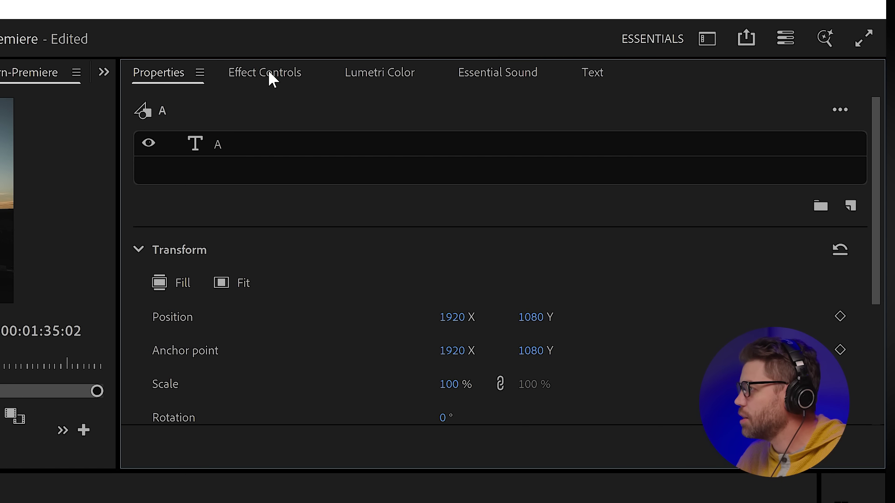
{"action": "left_click", "coordinate": [269, 79]}
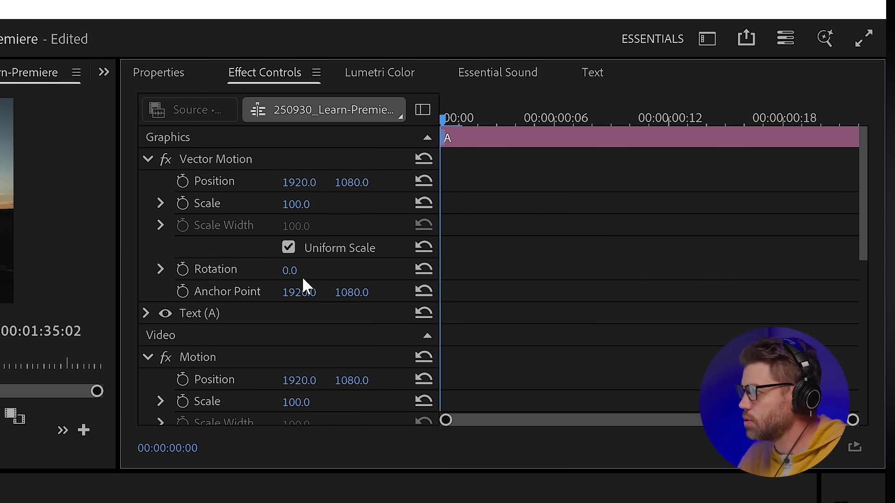
Expand the Text (A) section in Effect Controls and examine its source text settings and keyframe timeline
{"action": "left_click", "coordinate": [145, 313]}
{"action": "scroll", "coordinate": [143, 313], "scroll_direction": "down", "scroll_amount": 2}
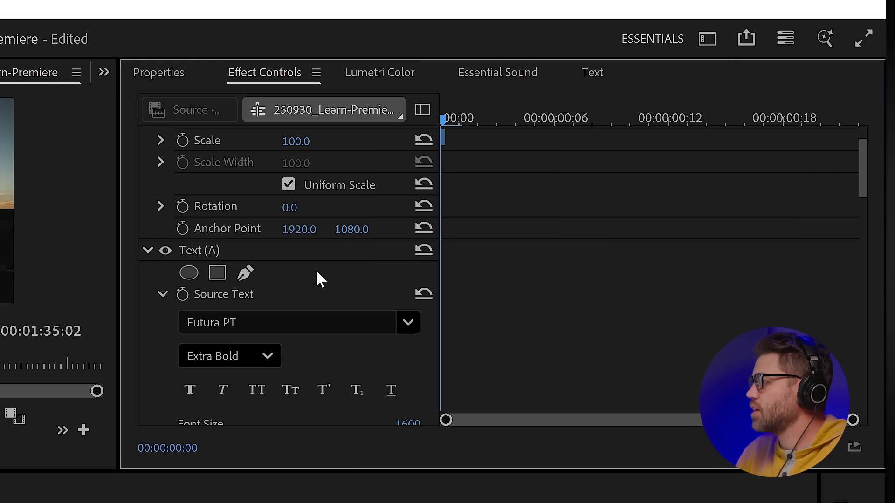
{"action": "left_click_drag", "start_coordinate": [443, 122], "coordinate": [451, 158]}
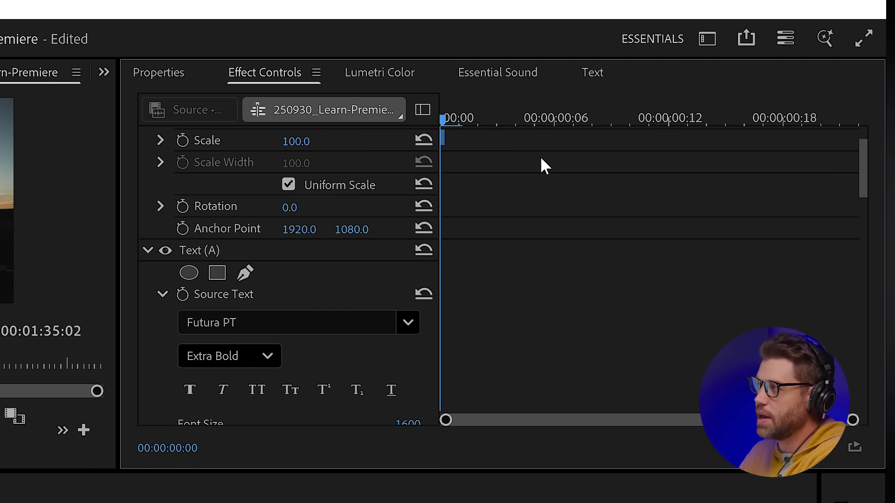
Select the A text layer in Properties and move the letter down to the centre of the video frame
{"action": "left_click", "coordinate": [150, 79]}
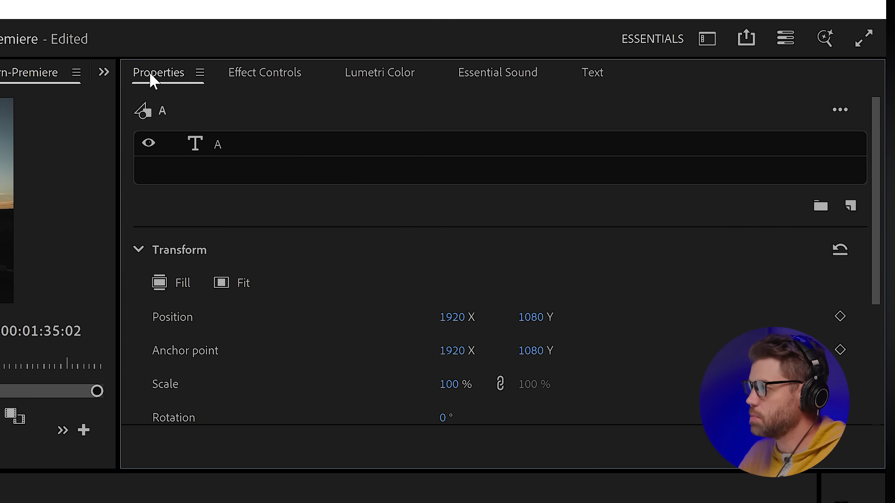
{"action": "left_click", "coordinate": [261, 144]}
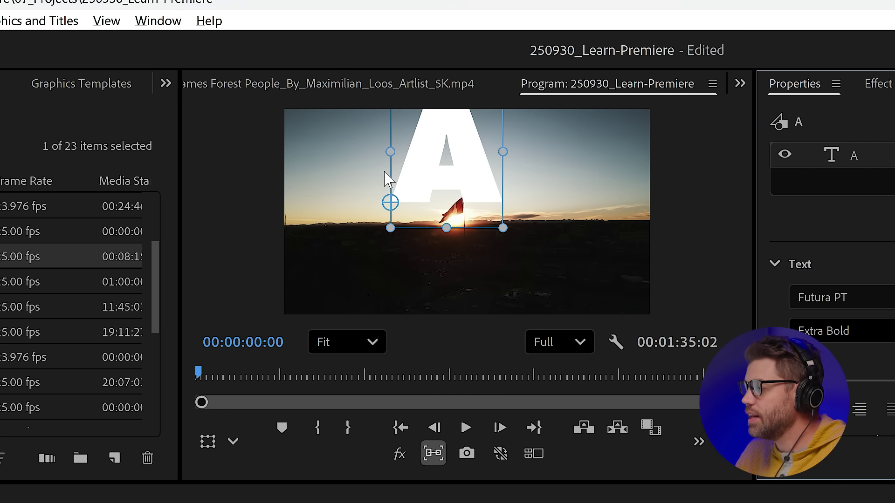
{"action": "left_click_drag", "start_coordinate": [464, 163], "coordinate": [468, 210]}
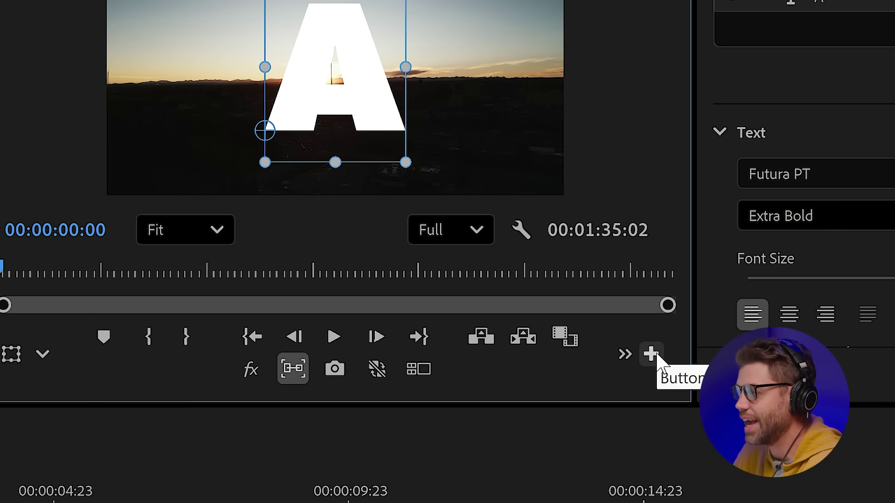
Include the Snap in Program Monitor button in the Program Monitor's button layout and apply the layout
{"action": "left_click", "coordinate": [651, 354]}
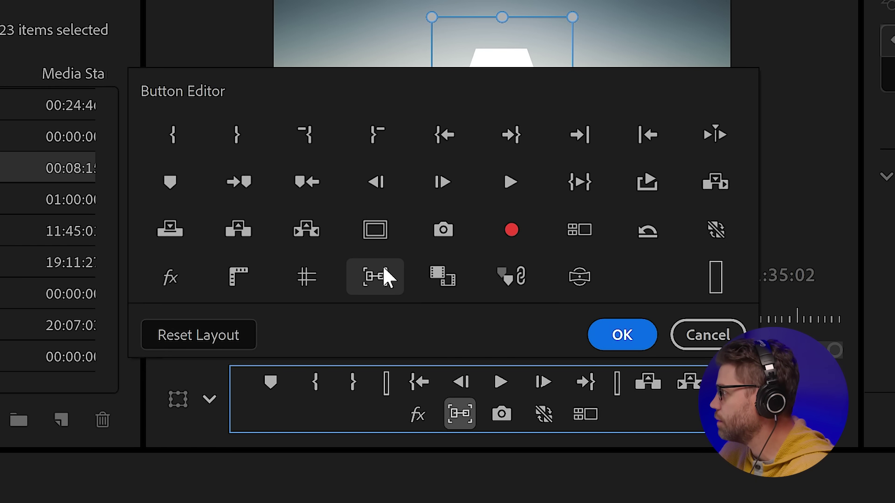
{"action": "left_click_drag", "start_coordinate": [383, 268], "coordinate": [458, 419]}
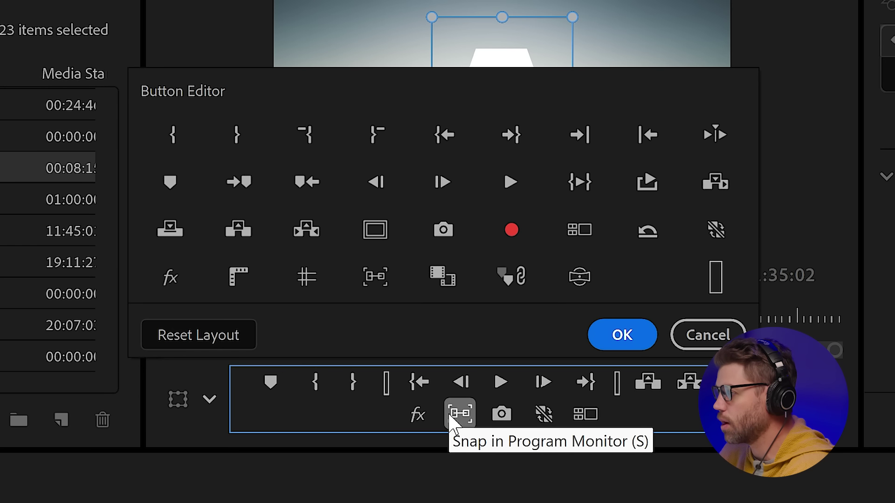
{"action": "left_click", "coordinate": [630, 332]}
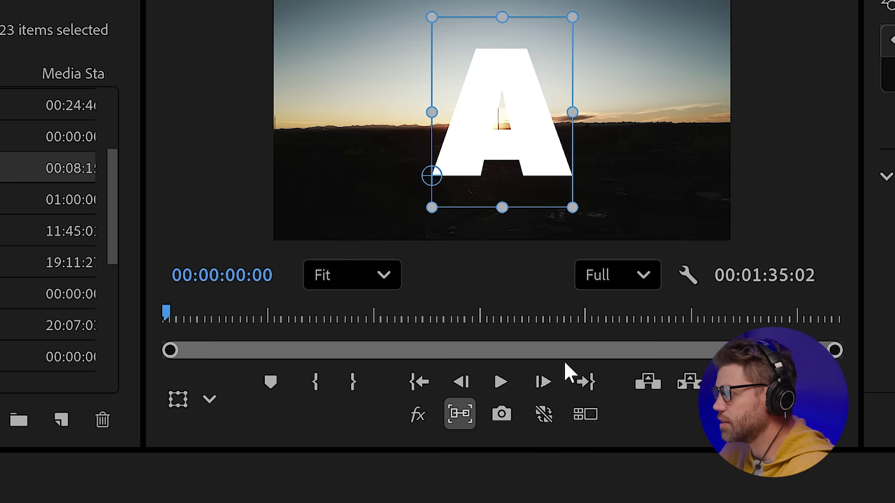
Move the letter A away from the middle and snap it back to the frame centre using Snap in Program Monitor
{"action": "left_click_drag", "start_coordinate": [527, 60], "coordinate": [585, 142]}
{"action": "left_click", "coordinate": [471, 412]}
{"action": "left_click_drag", "start_coordinate": [541, 108], "coordinate": [515, 91]}
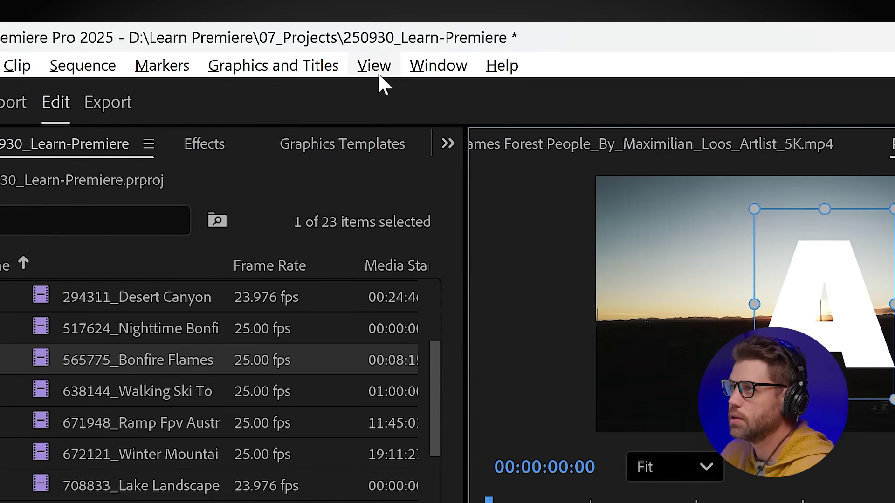
Show the Program Monitor rulers and place a horizontal and a vertical guide, each at about 500 px
{"action": "left_click", "coordinate": [378, 72]}
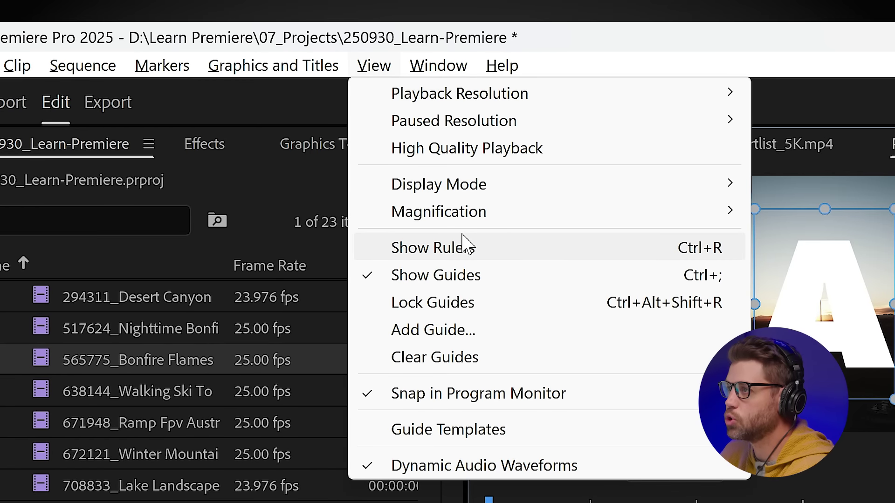
{"action": "left_click", "coordinate": [504, 254]}
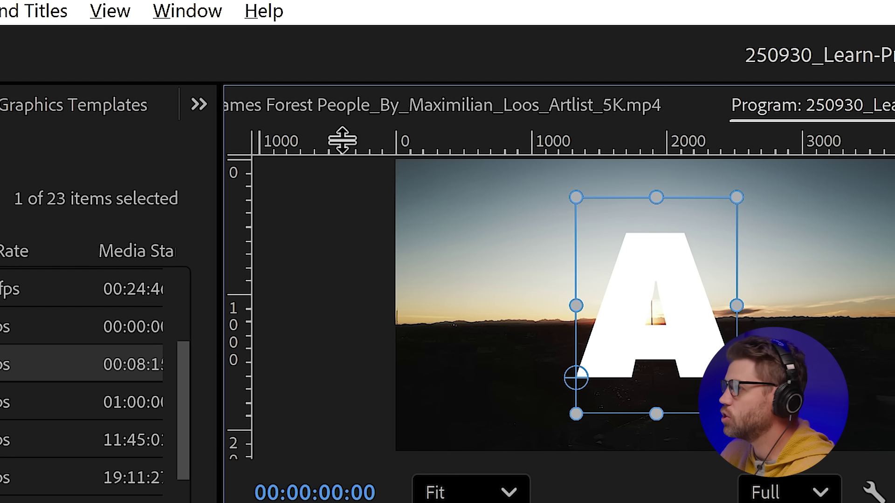
{"action": "left_click_drag", "start_coordinate": [337, 139], "coordinate": [339, 226]}
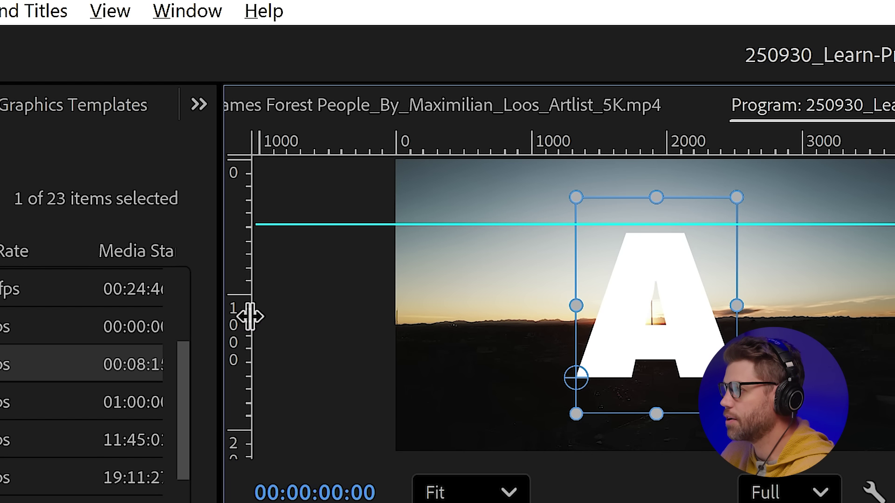
{"action": "left_click_drag", "start_coordinate": [250, 315], "coordinate": [465, 275]}
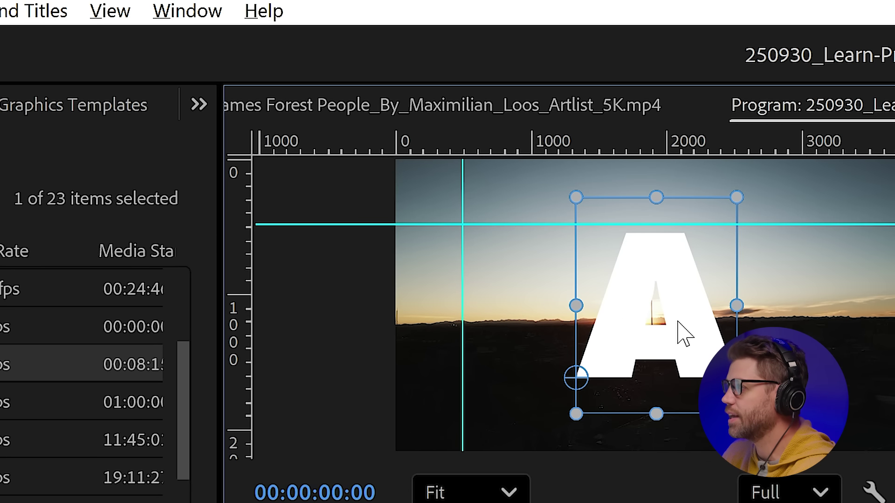
Test snapping the letter A to the guides, and reposition the horizontal guide to about 950 px and the vertical one to about 400 px
{"action": "left_click_drag", "start_coordinate": [652, 325], "coordinate": [665, 358]}
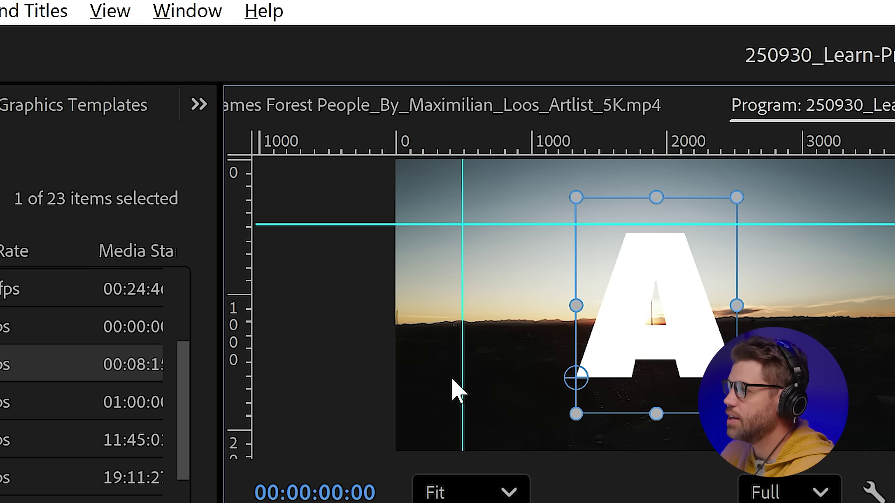
{"action": "left_click_drag", "start_coordinate": [461, 385], "coordinate": [237, 303]}
{"action": "left_click_drag", "start_coordinate": [413, 229], "coordinate": [447, 289]}
{"action": "left_click_drag", "start_coordinate": [332, 358], "coordinate": [527, 348]}
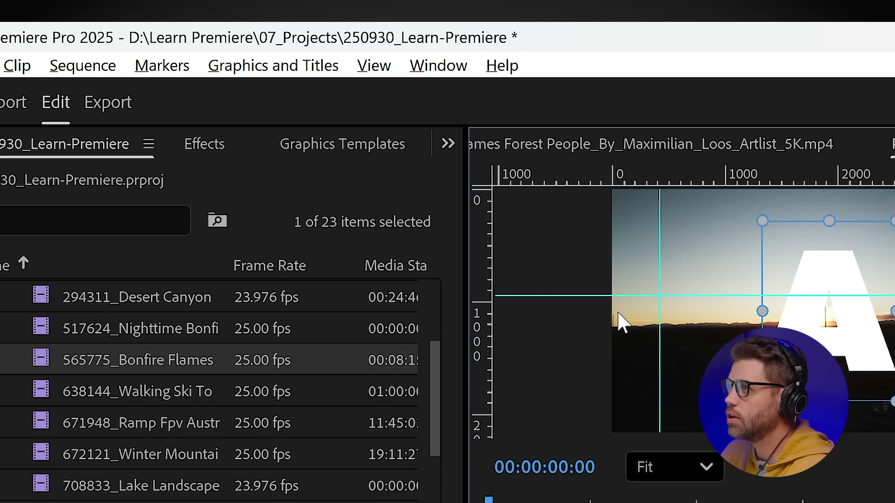
Hide the guides and show them again, and clear all guides from the Program Monitor
{"action": "left_click", "coordinate": [371, 66]}
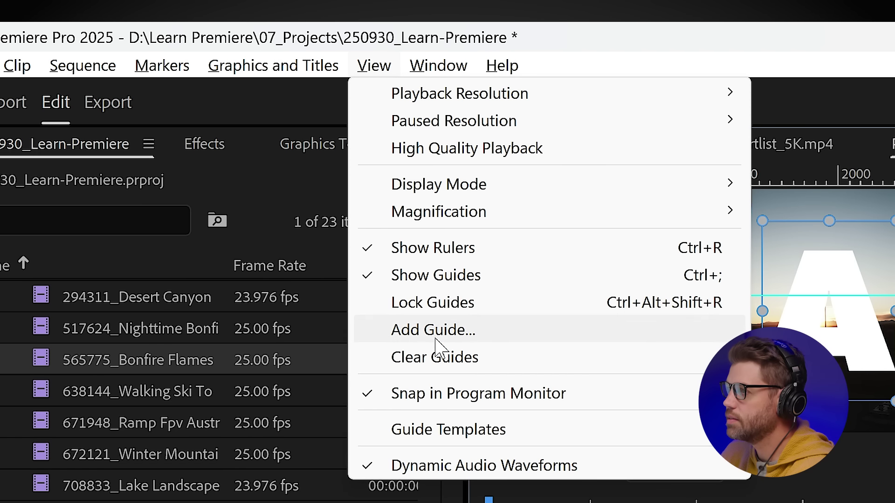
{"action": "left_click", "coordinate": [525, 285]}
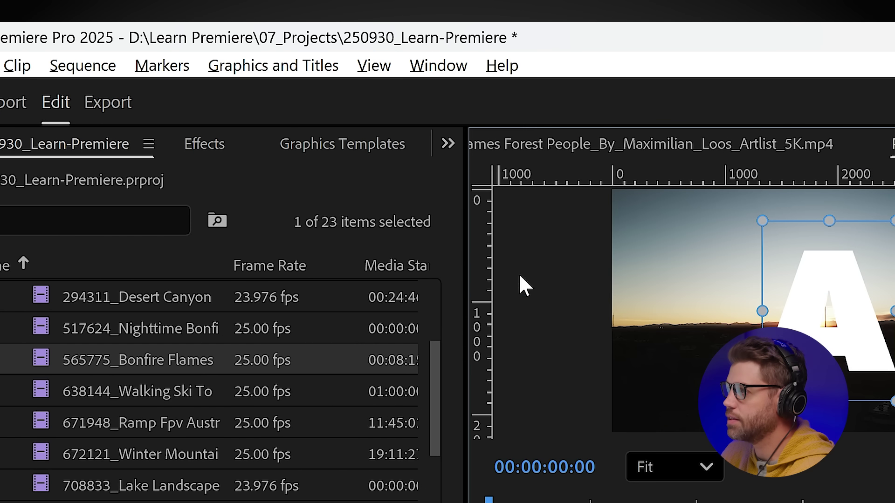
{"action": "left_click", "coordinate": [414, 65]}
{"action": "left_click", "coordinate": [525, 279]}
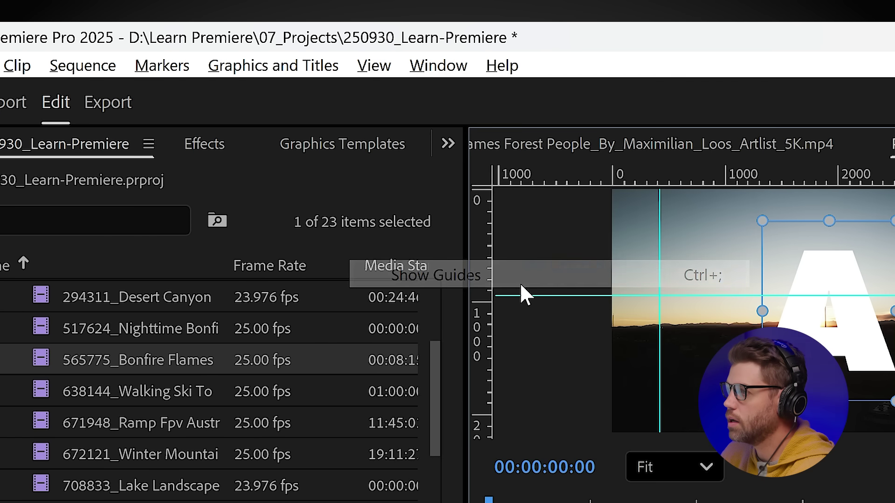
{"action": "left_click", "coordinate": [381, 70]}
{"action": "left_click", "coordinate": [497, 358]}
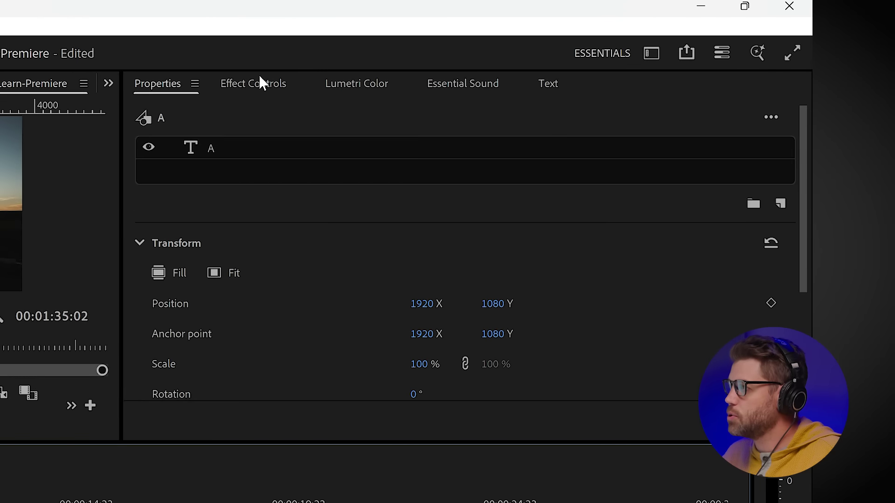
Enable Position keyframing in the A clip's Vector Motion, with the first keyframe and the playhead at 00:00:00:02
{"action": "left_click", "coordinate": [260, 84]}
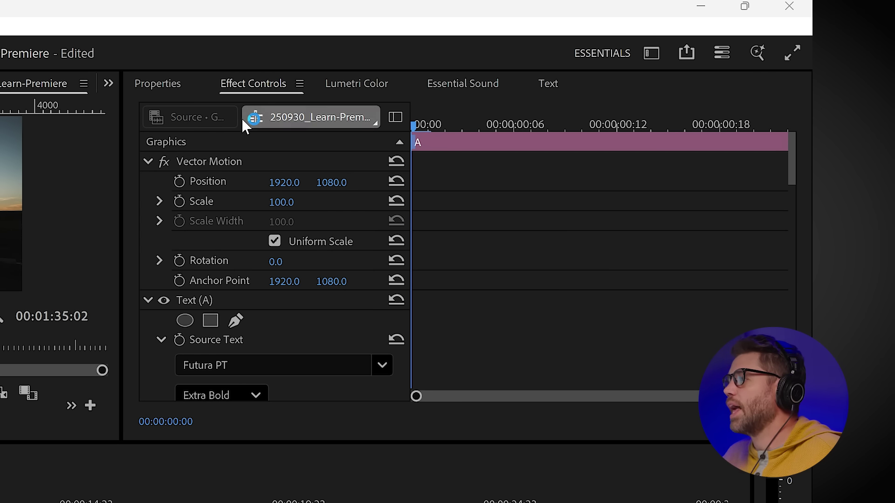
{"action": "left_click", "coordinate": [207, 181]}
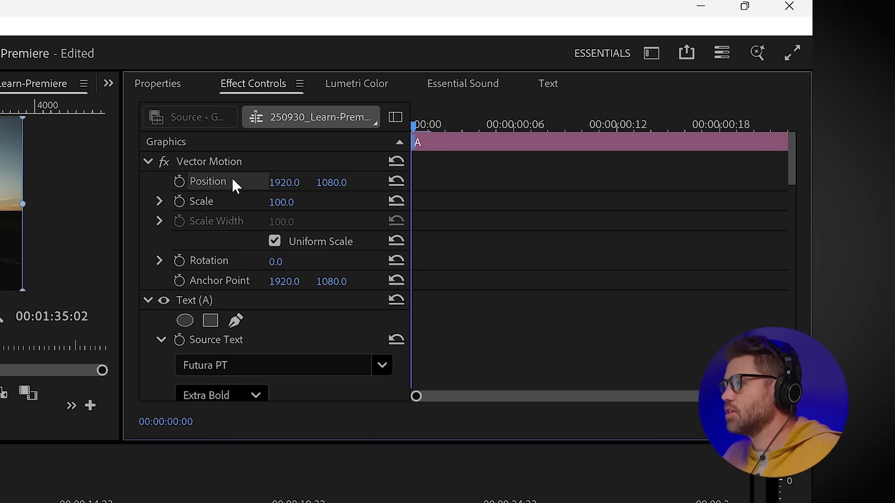
{"action": "left_click", "coordinate": [180, 181]}
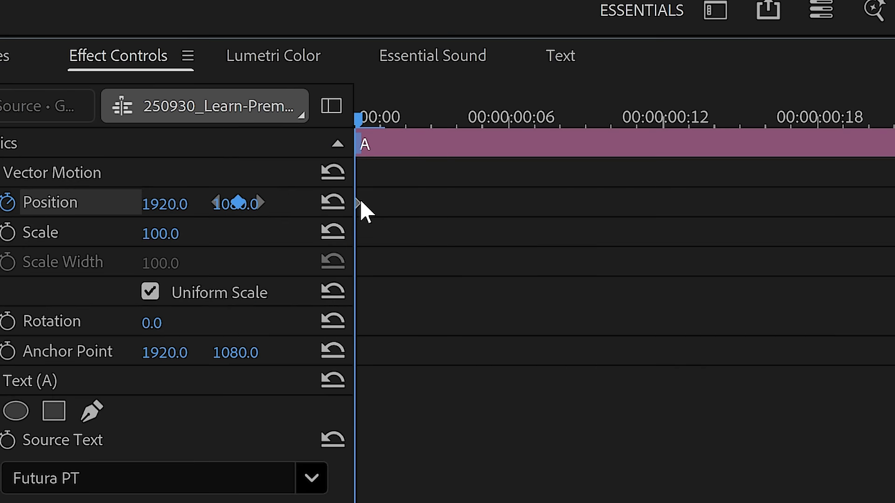
{"action": "left_click_drag", "start_coordinate": [415, 184], "coordinate": [456, 190]}
{"action": "left_click_drag", "start_coordinate": [424, 215], "coordinate": [408, 220]}
{"action": "left_click_drag", "start_coordinate": [387, 117], "coordinate": [418, 116]}
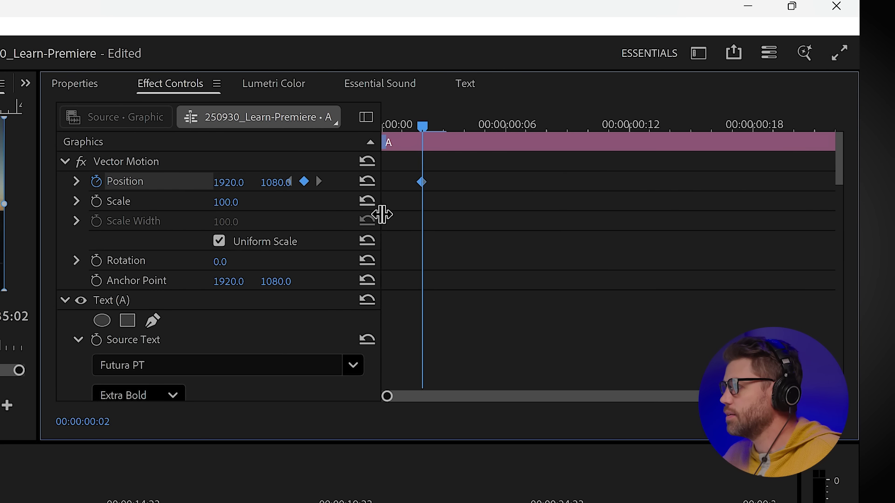
Widen the effect property column and move the letter A out past the frame's left edge, to Position about -783, 1080
{"action": "left_click_drag", "start_coordinate": [380, 212], "coordinate": [480, 221]}
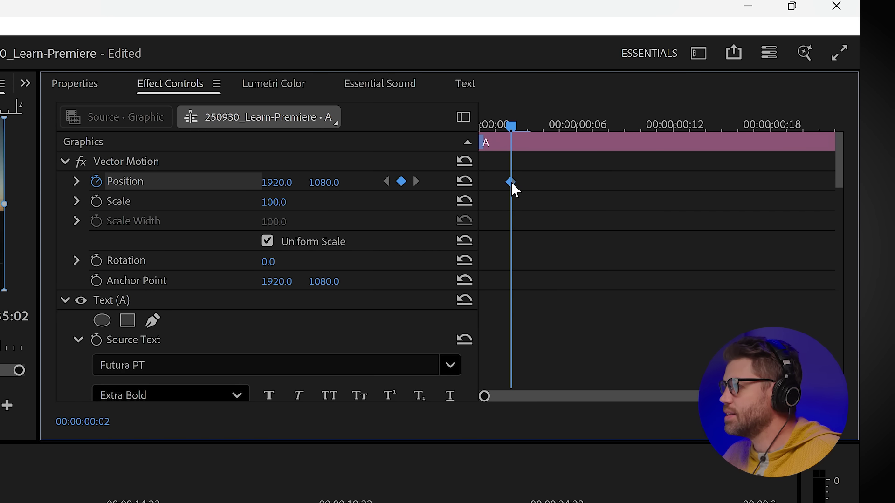
{"action": "left_click_drag", "start_coordinate": [0, 247], "coordinate": [0, 218]}
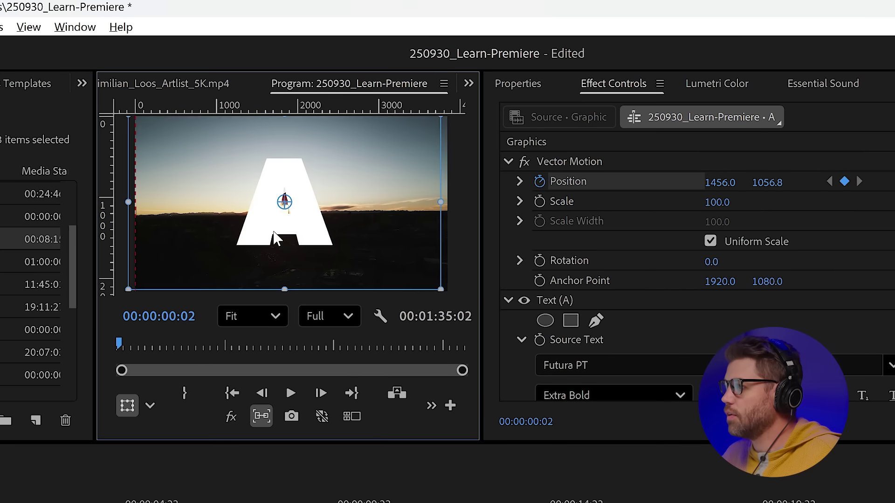
{"action": "left_click_drag", "start_coordinate": [326, 223], "coordinate": [98, 243]}
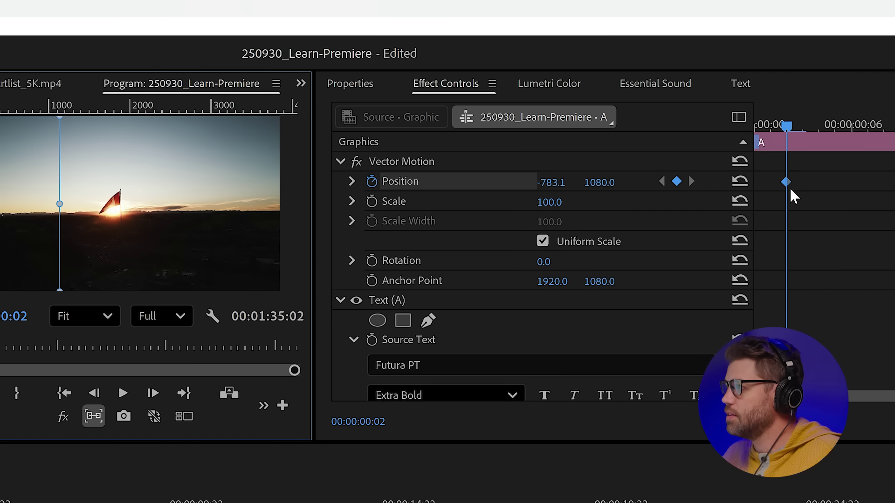
Add a second Vector Motion Position keyframe at 00:00:00:12 and set the letter's position there to 1920.0, 1080.0
{"action": "left_click_drag", "start_coordinate": [803, 125], "coordinate": [890, 154]}
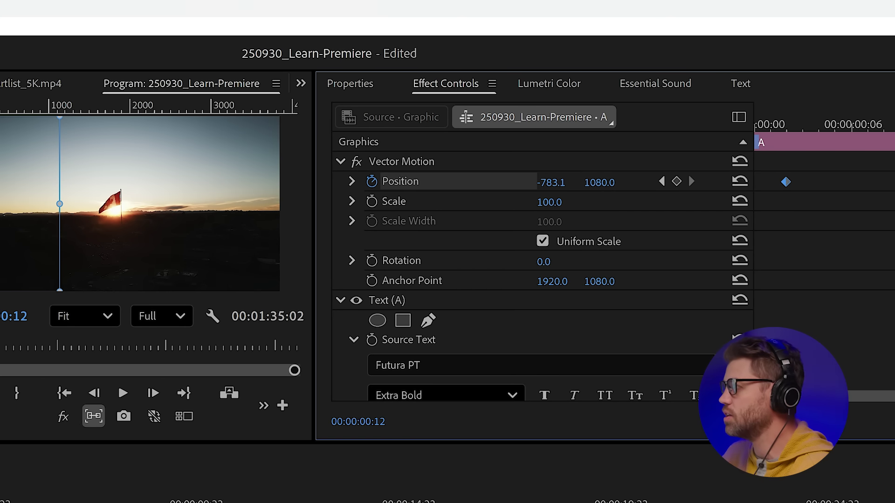
{"action": "left_click_drag", "start_coordinate": [894, 125], "coordinate": [894, 122]}
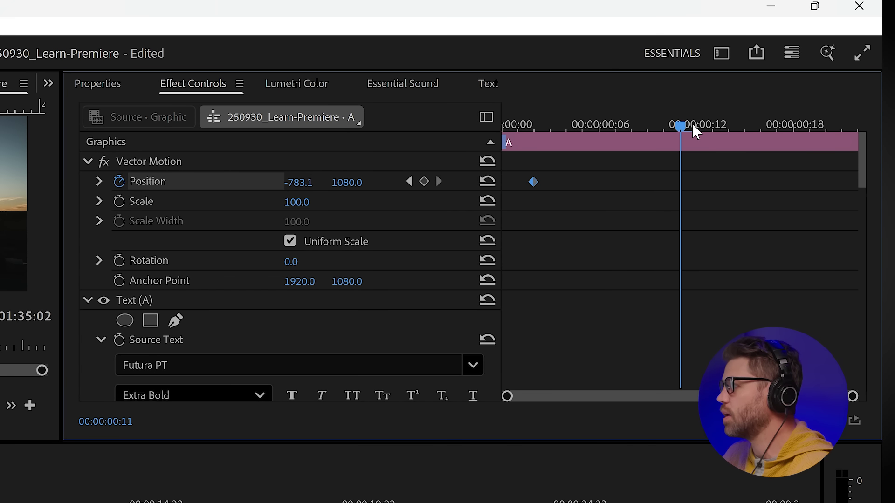
{"action": "left_click_drag", "start_coordinate": [693, 125], "coordinate": [703, 123]}
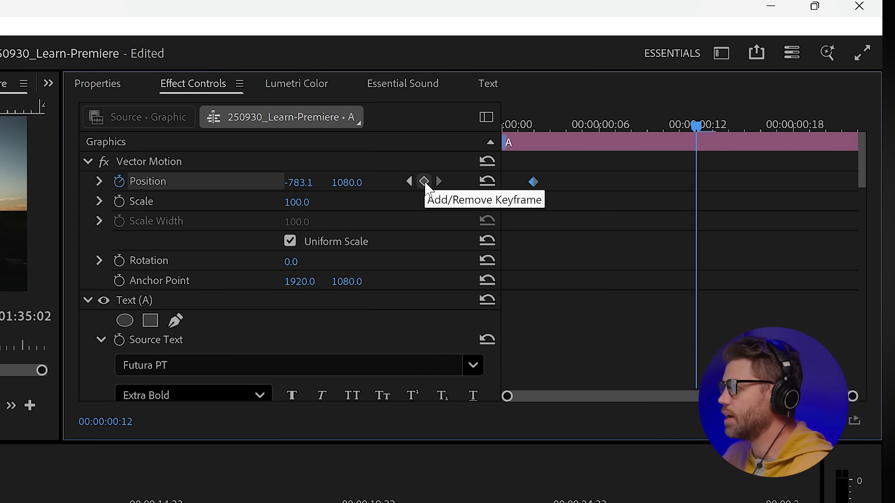
{"action": "left_click", "coordinate": [424, 181]}
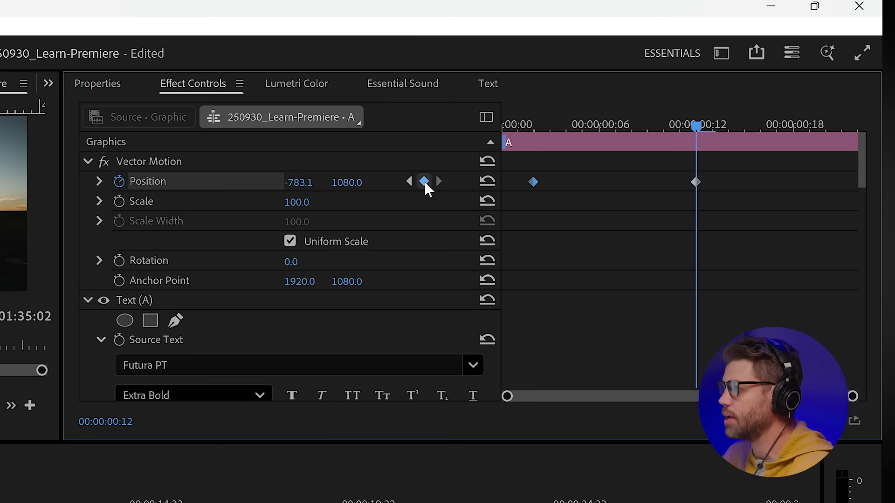
{"action": "left_click", "coordinate": [695, 182]}
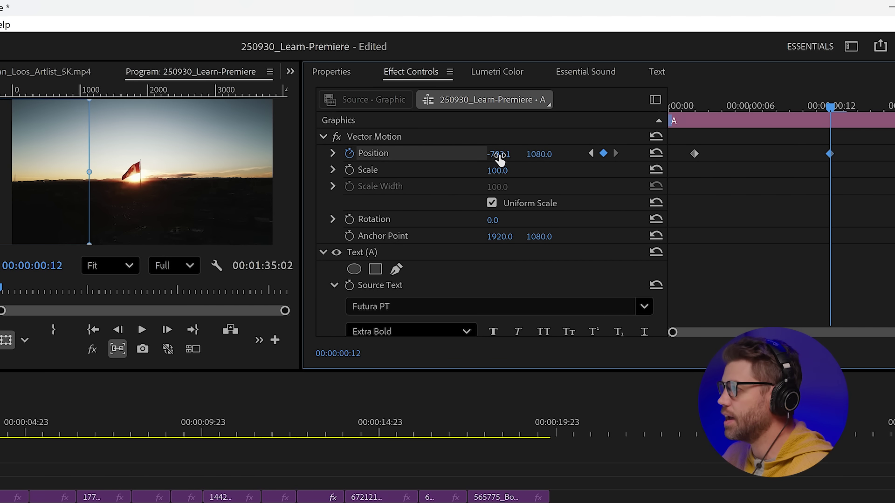
{"action": "left_click_drag", "start_coordinate": [501, 155], "coordinate": [727, 155]}
{"action": "left_click_drag", "start_coordinate": [116, 205], "coordinate": [157, 201]}
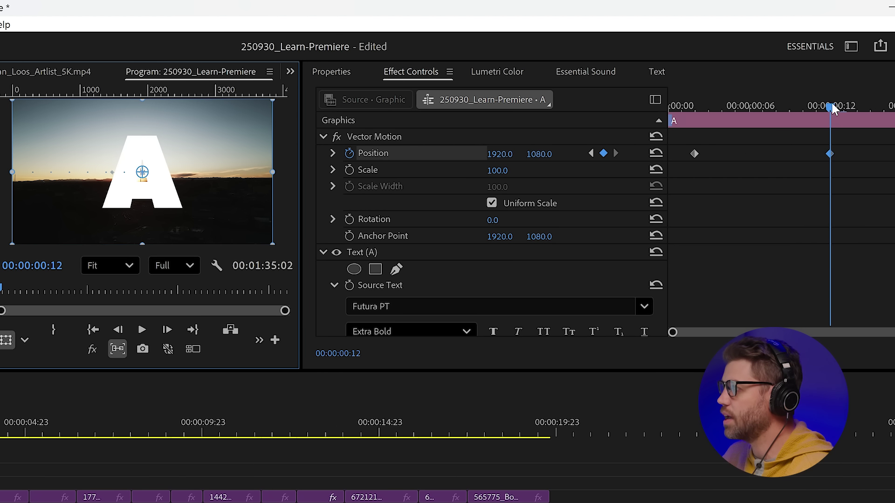
Scrub back and forth between the Position keyframes at 00:00:00:02 and 00:00:00:12 to preview the letter's slide-in animation
{"action": "left_click_drag", "start_coordinate": [832, 101], "coordinate": [695, 114]}
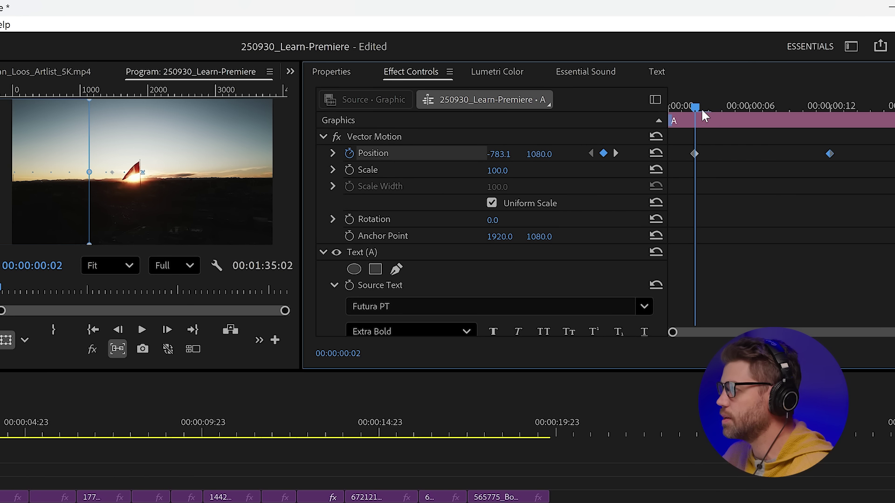
{"action": "left_click_drag", "start_coordinate": [698, 103], "coordinate": [833, 114]}
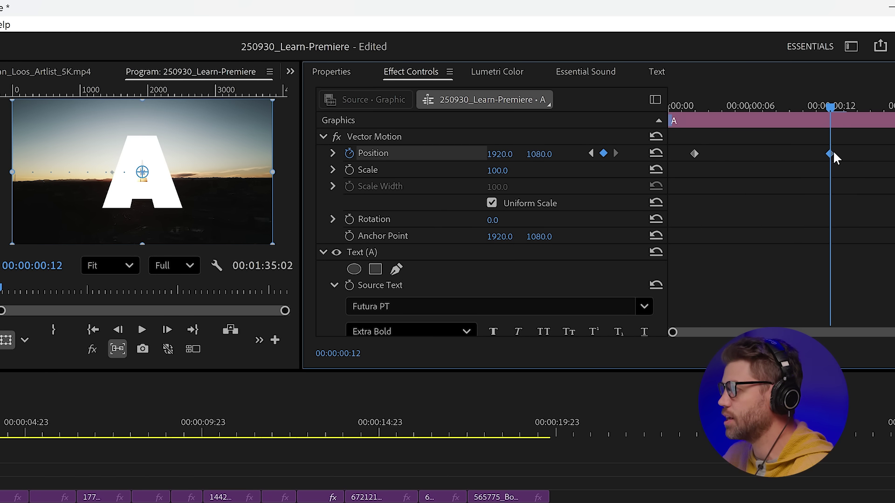
{"action": "left_click_drag", "start_coordinate": [830, 115], "coordinate": [694, 117]}
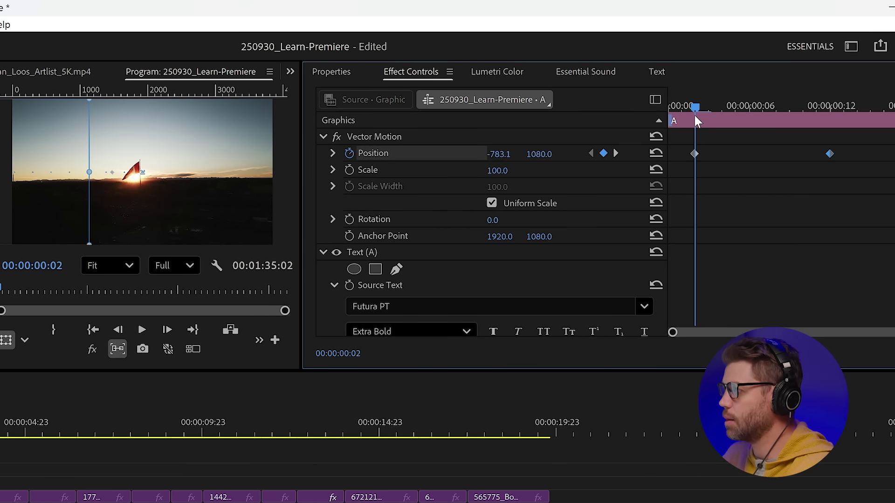
Play and scrub the letter A's slide-in between its two Position keyframes, returning the playhead to 00:00:00:02
{"action": "key", "text": "space"}
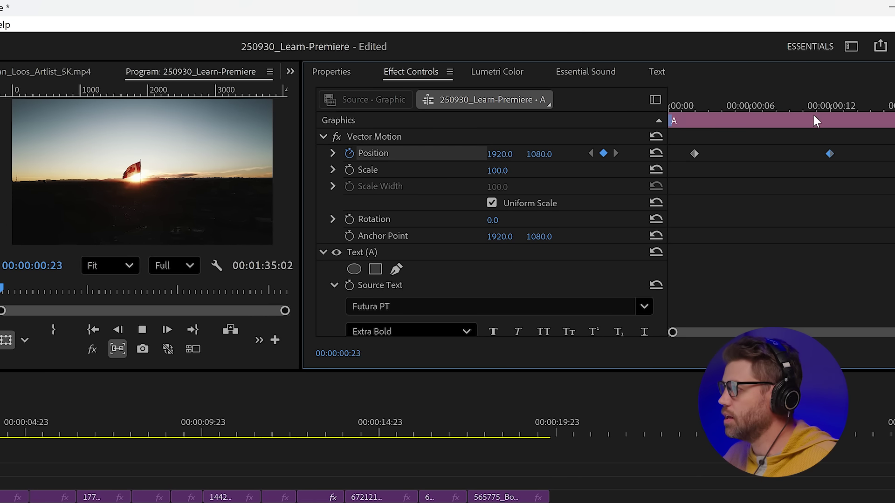
{"action": "left_click", "coordinate": [775, 106]}
{"action": "left_click_drag", "start_coordinate": [771, 100], "coordinate": [746, 122]}
{"action": "key", "text": "space"}
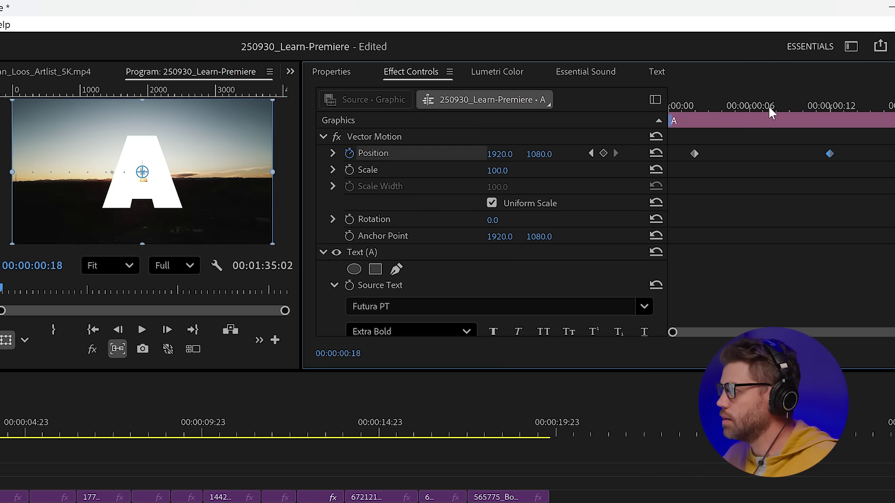
{"action": "left_click", "coordinate": [699, 106]}
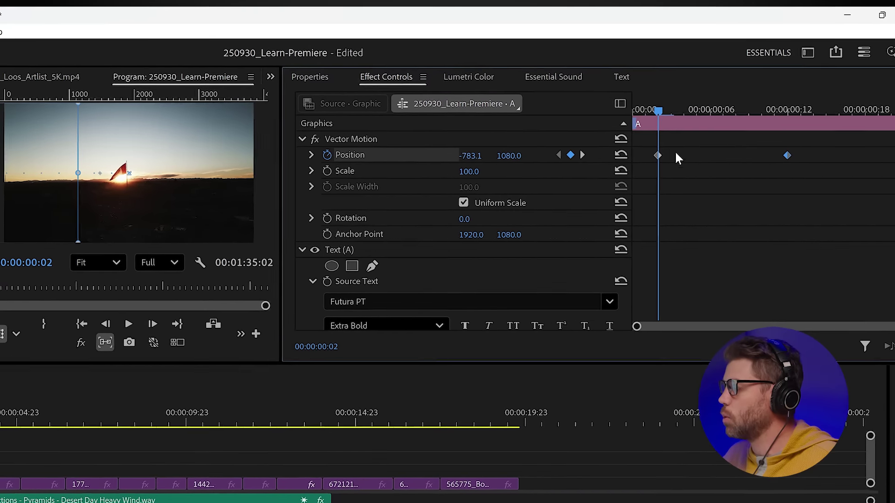
Spread the two Position keyframes to the start and end of the A clip and play the slower slide-in
{"action": "left_click_drag", "start_coordinate": [787, 155], "coordinate": [887, 157]}
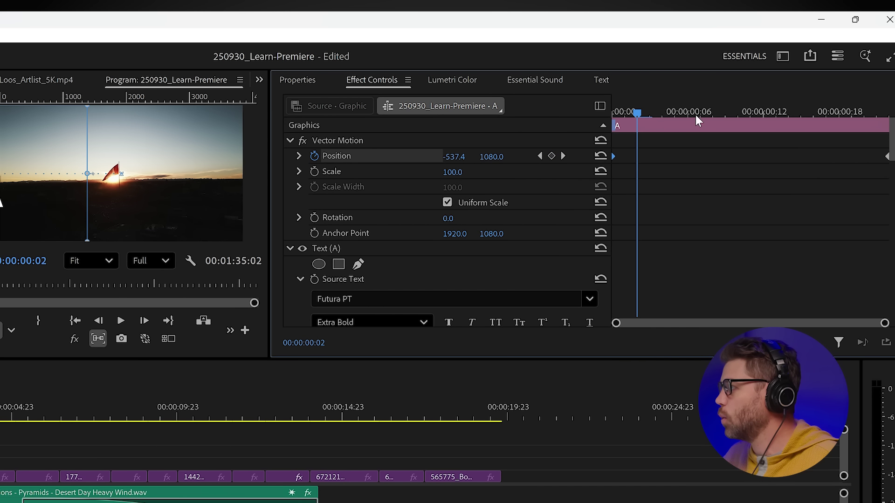
{"action": "left_click", "coordinate": [613, 113]}
{"action": "key", "text": "space"}
{"action": "key", "text": "space"}
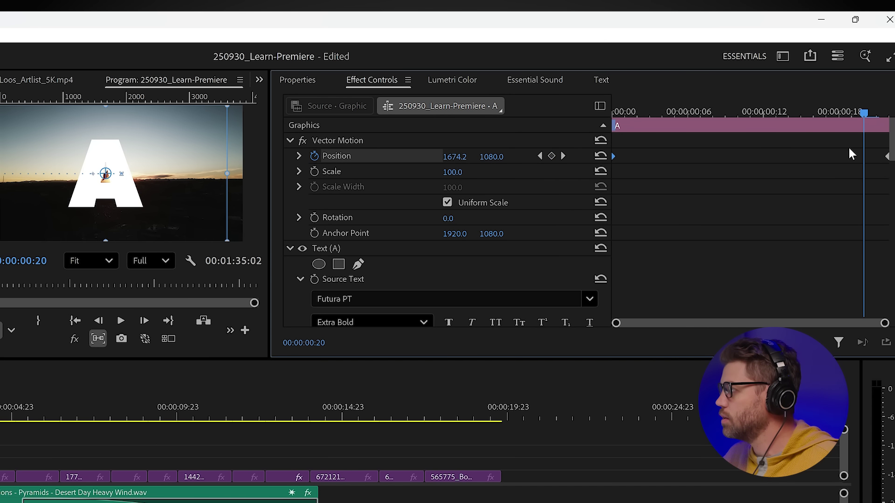
Move the Position keyframes close together, to about 00:00:00:07 and 00:00:00:09, and play the faster slide-in
{"action": "left_click_drag", "start_coordinate": [888, 159], "coordinate": [725, 157]}
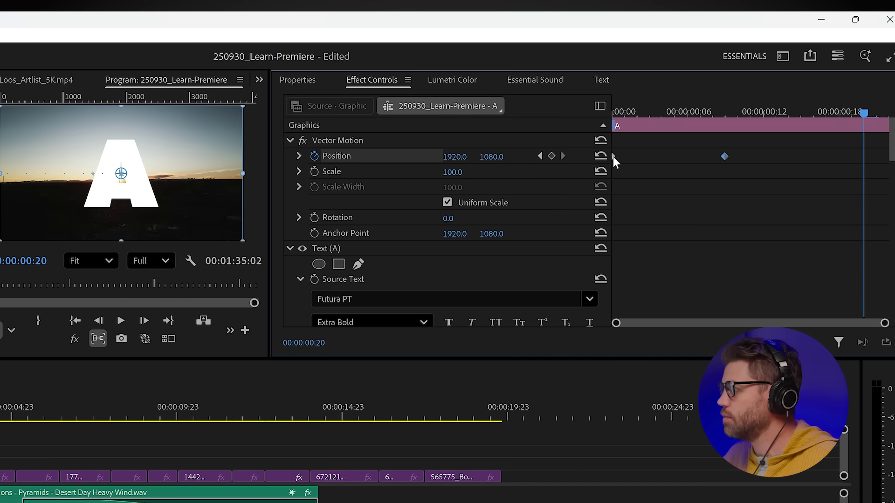
{"action": "left_click_drag", "start_coordinate": [613, 158], "coordinate": [692, 157]}
{"action": "left_click", "coordinate": [675, 111]}
{"action": "key", "text": "space"}
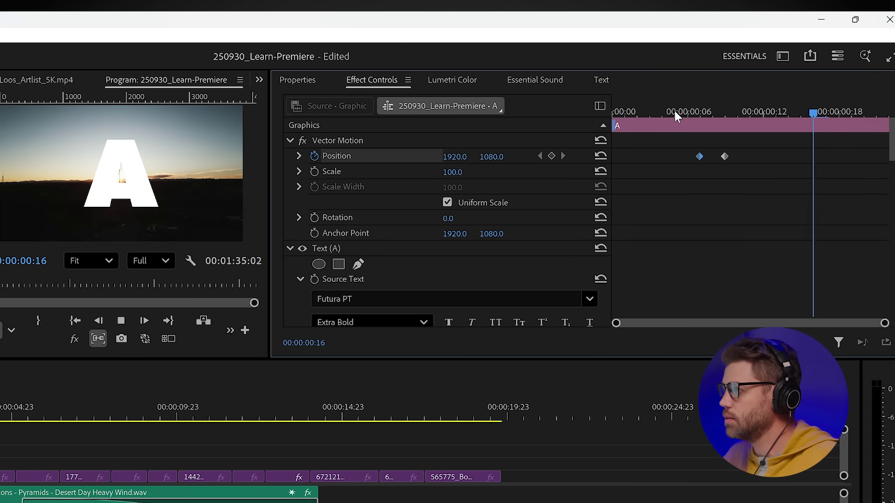
{"action": "left_click", "coordinate": [714, 112]}
{"action": "left_click", "coordinate": [676, 112]}
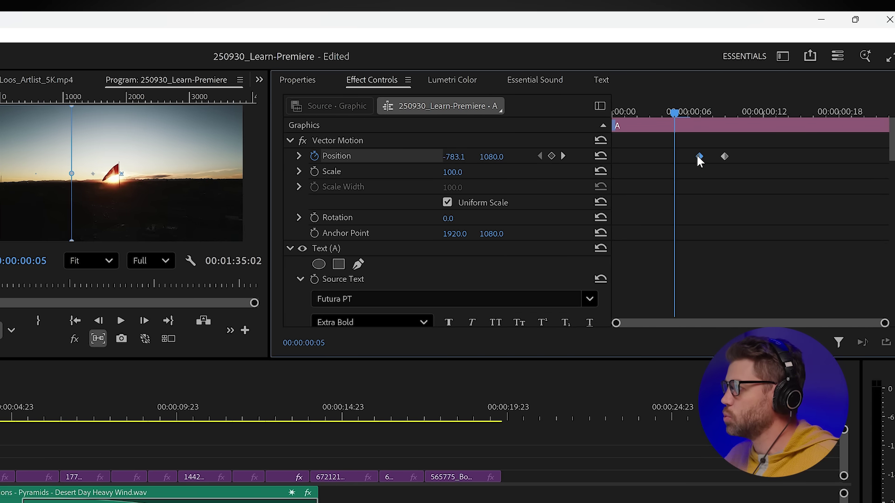
Move the Position keyframes to 00:00:00:02 and about 00:00:00:15, and place the playhead on the first keyframe
{"action": "left_click_drag", "start_coordinate": [699, 157], "coordinate": [641, 163]}
{"action": "left_click_drag", "start_coordinate": [725, 156], "coordinate": [800, 156]}
{"action": "left_click_drag", "start_coordinate": [684, 116], "coordinate": [639, 128]}
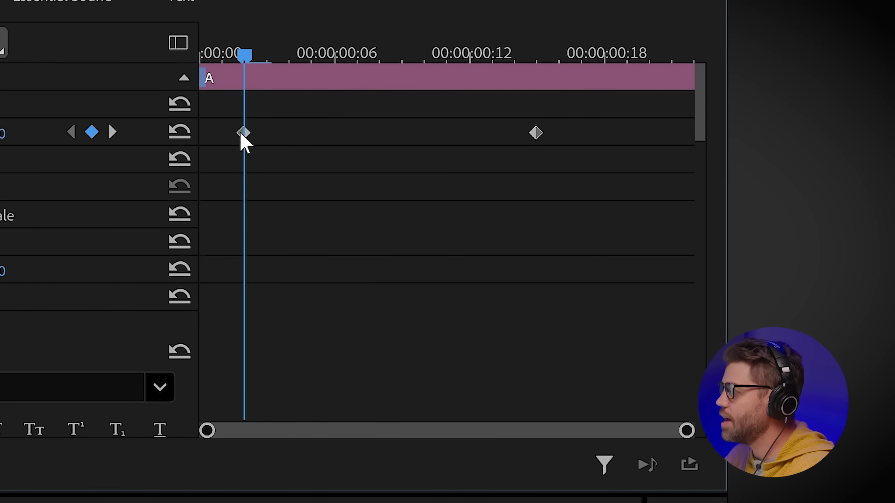
Apply Ease Out temporal interpolation to the first Position keyframe and play the animation from there
{"action": "right_click", "coordinate": [241, 134]}
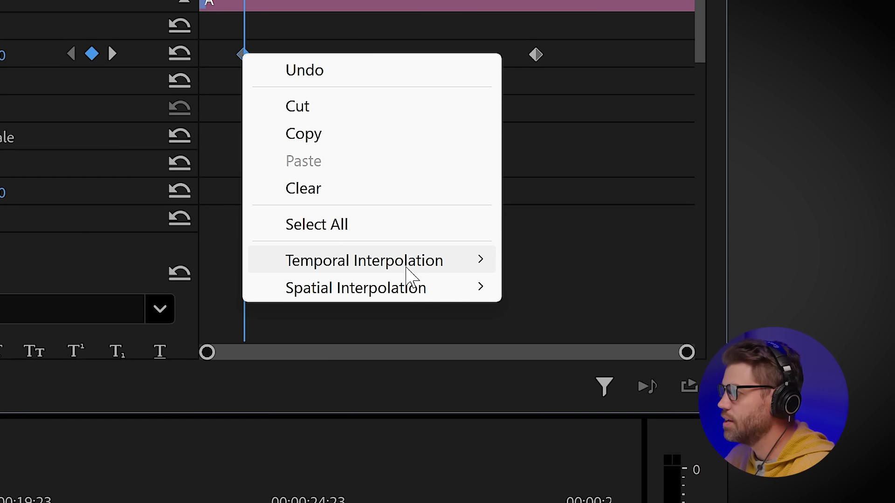
{"action": "mouse_move", "coordinate": [449, 265]}
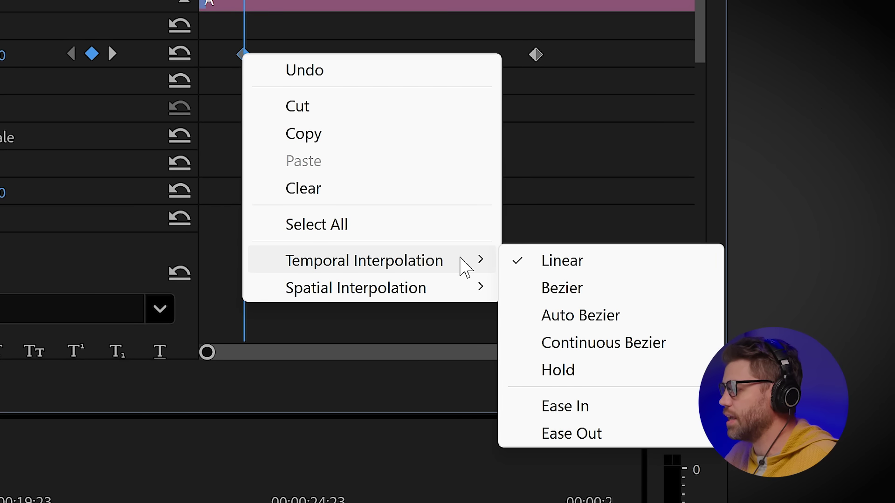
{"action": "left_click", "coordinate": [283, 42]}
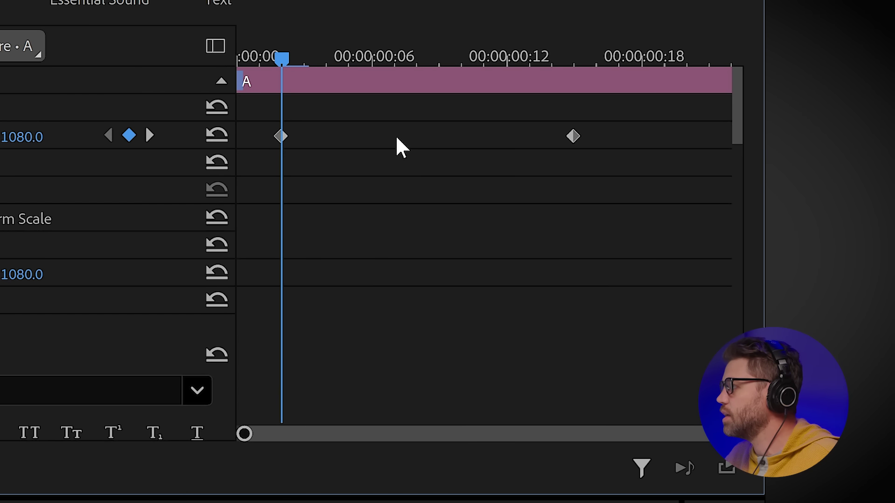
{"action": "right_click", "coordinate": [280, 136]}
{"action": "mouse_move", "coordinate": [497, 343]}
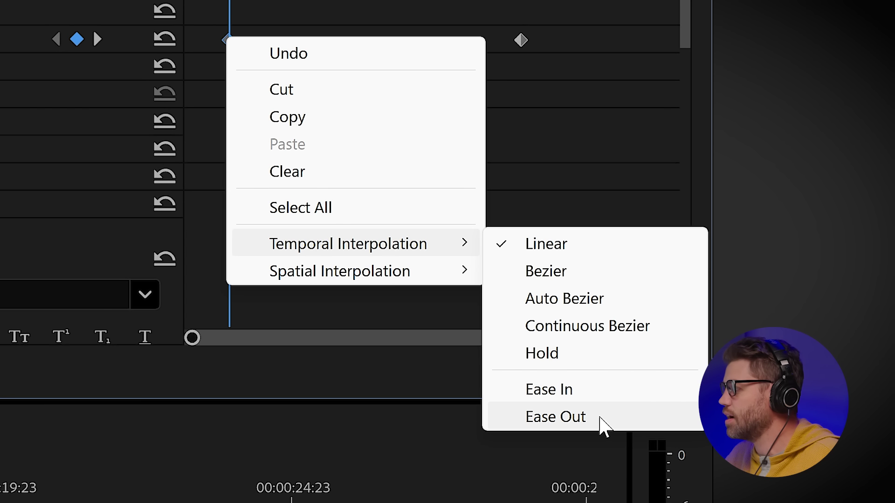
{"action": "left_click", "coordinate": [602, 422]}
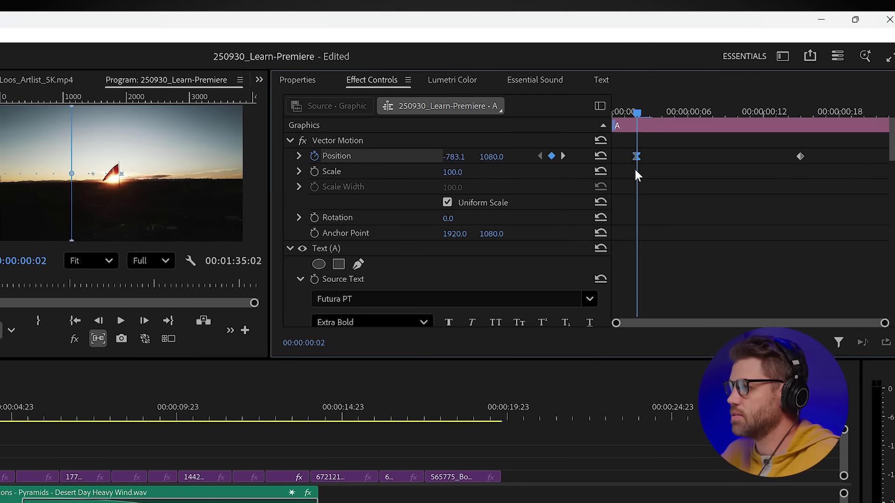
{"action": "key", "text": "space"}
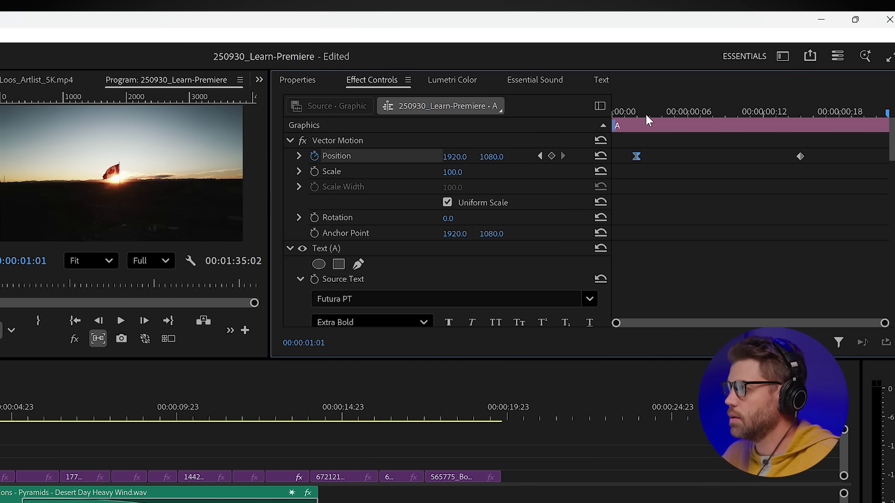
{"action": "left_click", "coordinate": [632, 112]}
{"action": "left_click", "coordinate": [632, 111]}
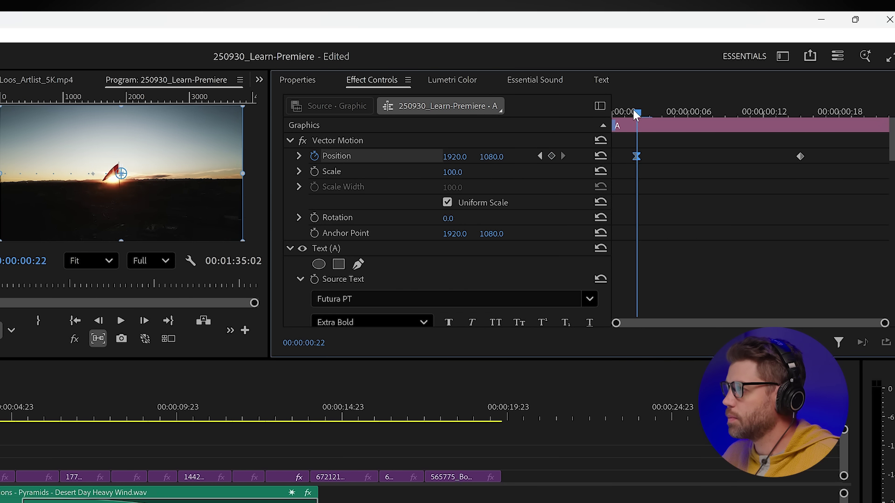
Apply Ease In temporal interpolation to the second Position keyframe
{"action": "right_click", "coordinate": [800, 155]}
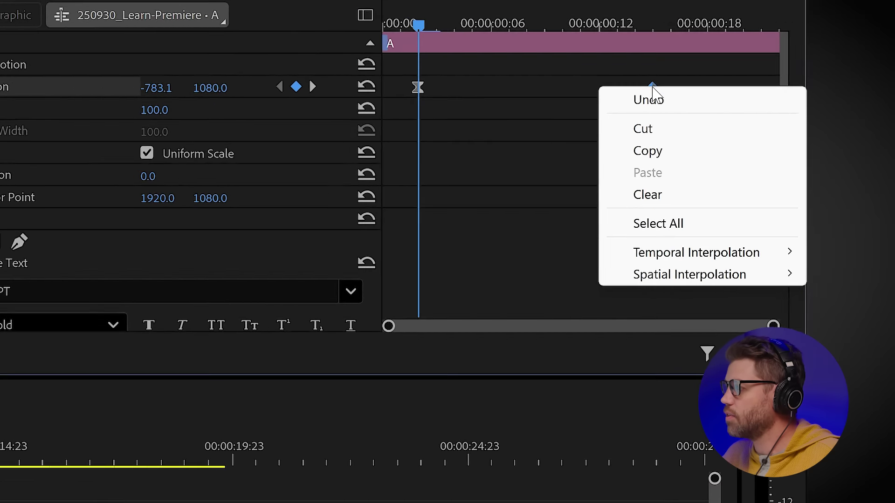
{"action": "mouse_move", "coordinate": [638, 243]}
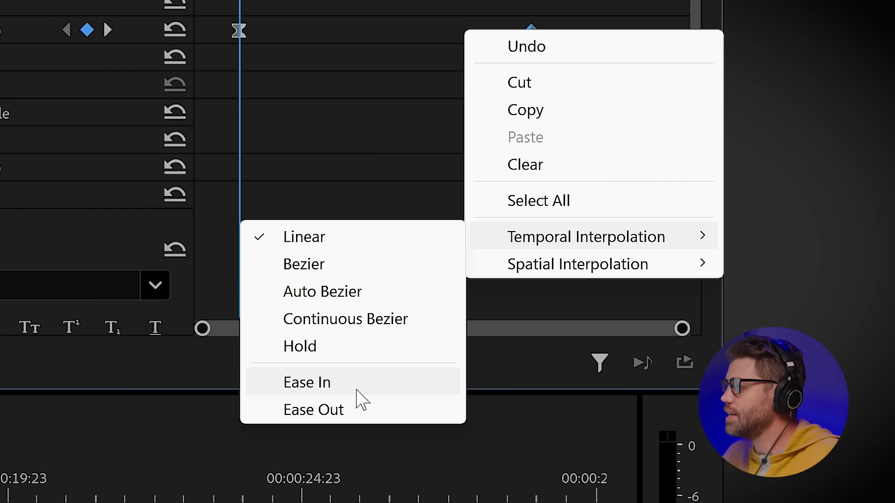
{"action": "left_click", "coordinate": [368, 399]}
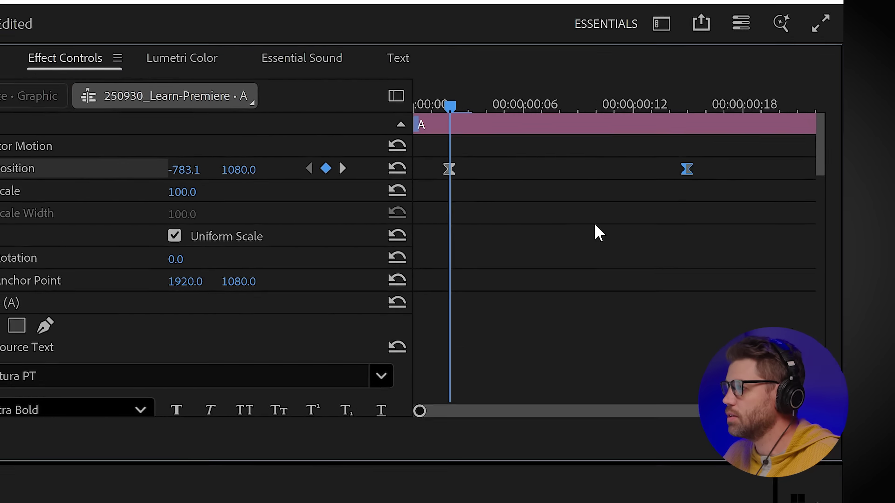
Play the eased slide-in of the letter A several times from the first Position keyframe
{"action": "key", "text": "space"}
{"action": "key", "text": "space"}
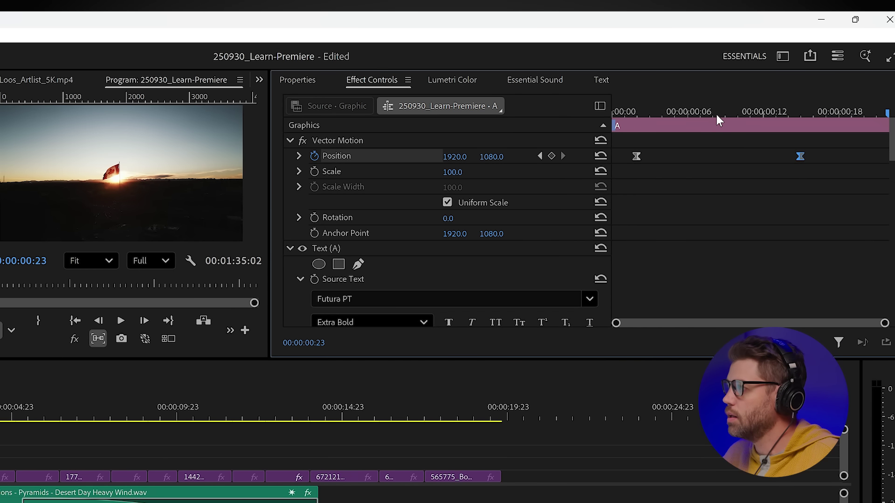
{"action": "left_click_drag", "start_coordinate": [563, 109], "coordinate": [457, 116]}
{"action": "key", "text": "space"}
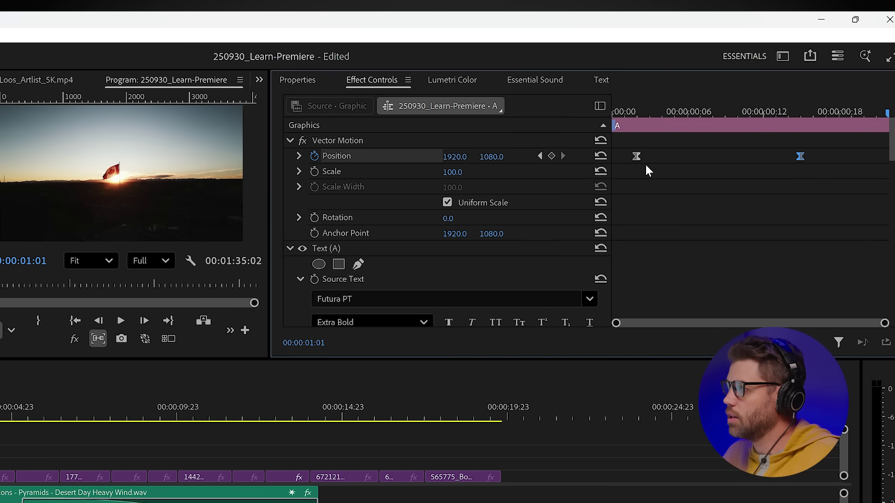
{"action": "key", "text": "space"}
{"action": "left_click", "coordinate": [637, 111]}
{"action": "key", "text": "space"}
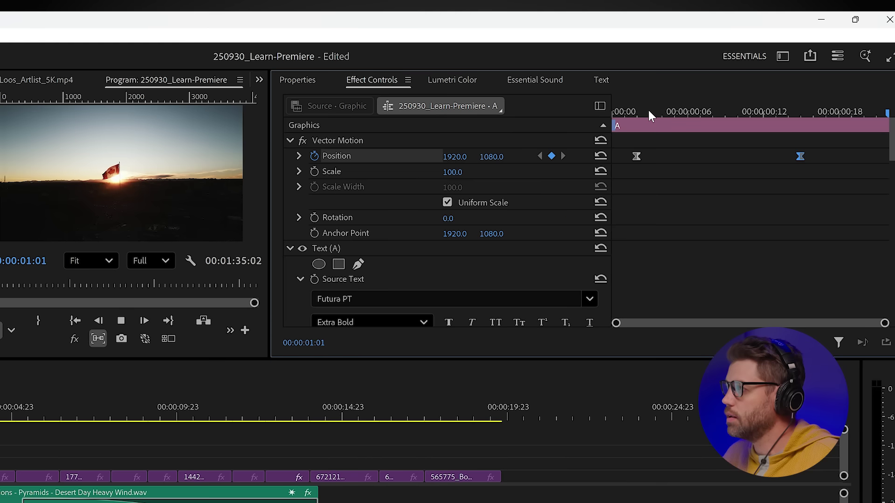
{"action": "key", "text": "space"}
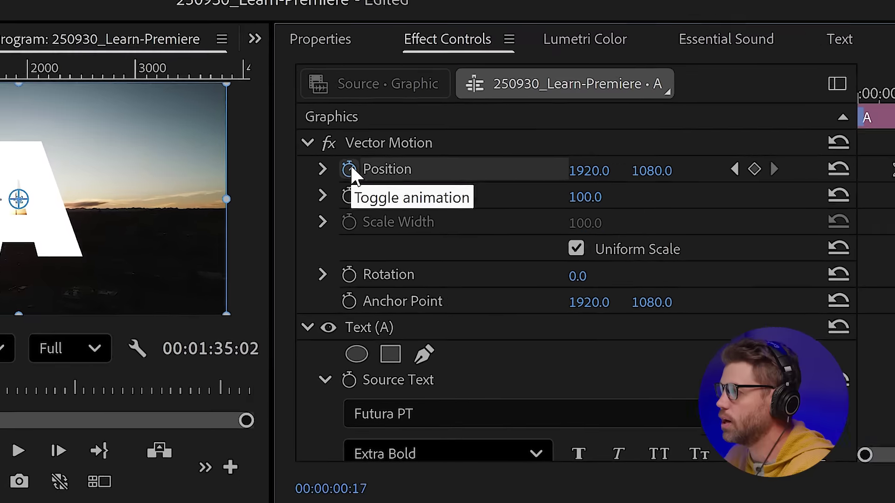
Turn off Position keyframing on the A clip, deleting its keyframes, and reset Position to its default
{"action": "left_click", "coordinate": [314, 156]}
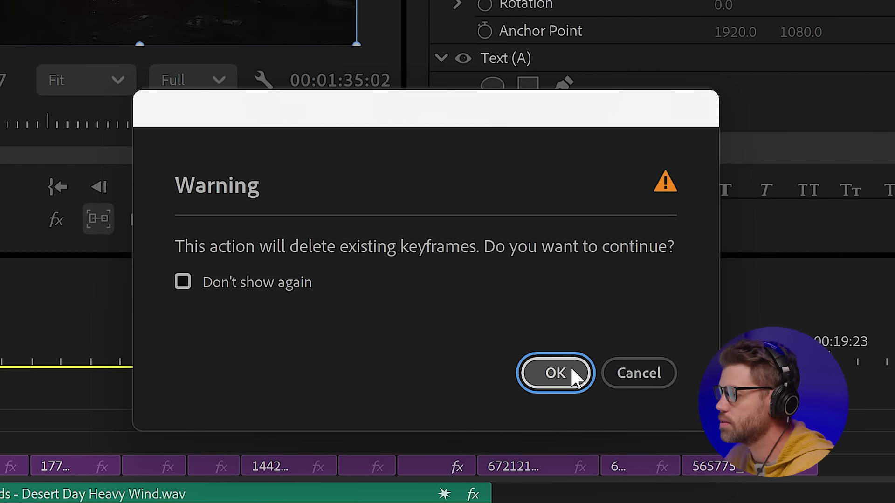
{"action": "left_click", "coordinate": [569, 366]}
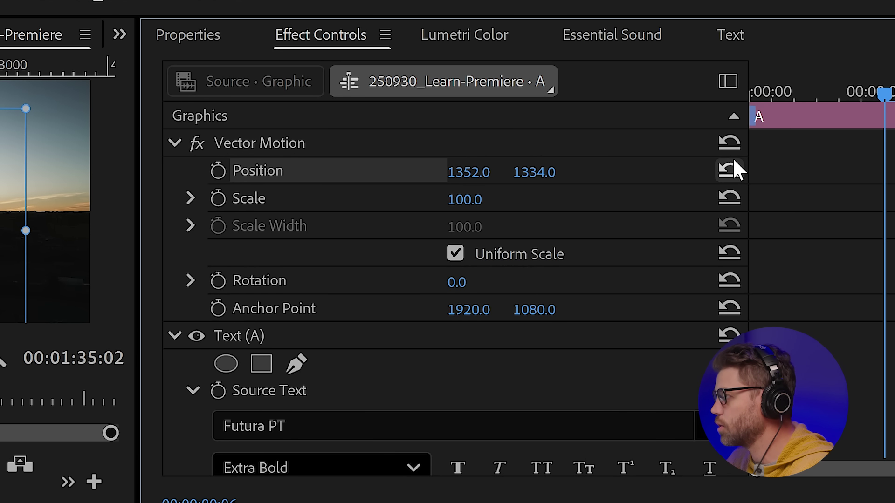
{"action": "left_click", "coordinate": [729, 170]}
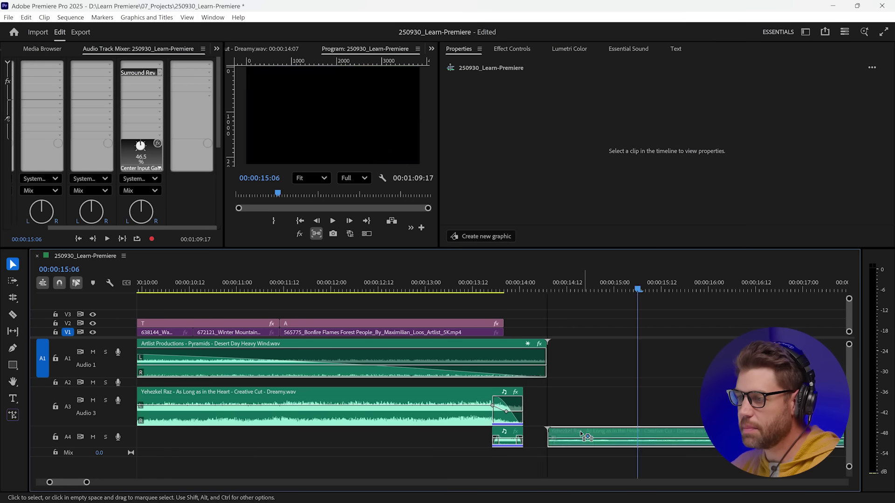
Move the Dreamy music clip on track A4 earlier in the timeline
{"action": "left_click_drag", "start_coordinate": [586, 437], "coordinate": [428, 437]}
{"action": "key", "text": "equal"}
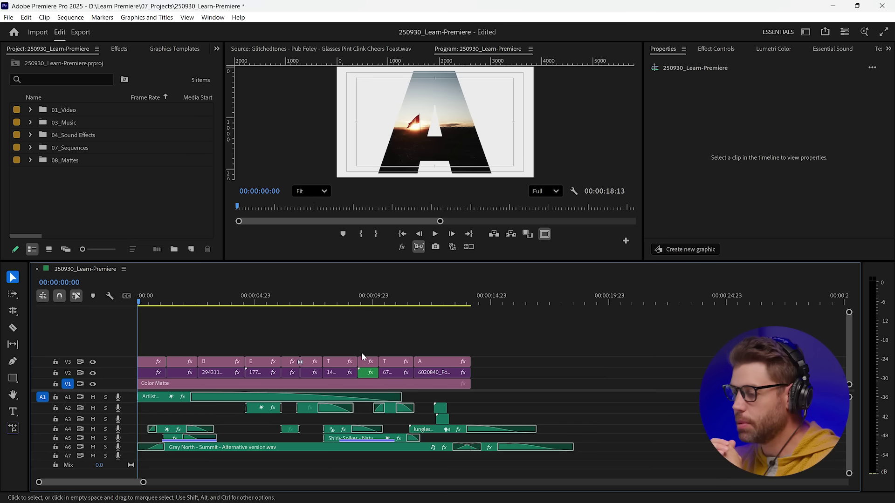
Open the media export settings for the 250930_Learn-Premiere sequence
{"action": "scroll", "coordinate": [361, 352], "scroll_direction": "right", "scroll_amount": 5}
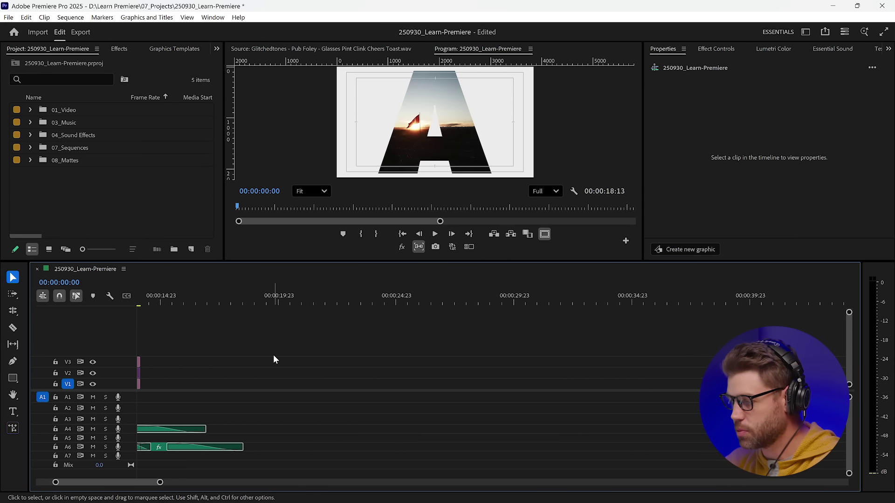
{"action": "scroll", "coordinate": [273, 354], "scroll_direction": "left", "scroll_amount": 5}
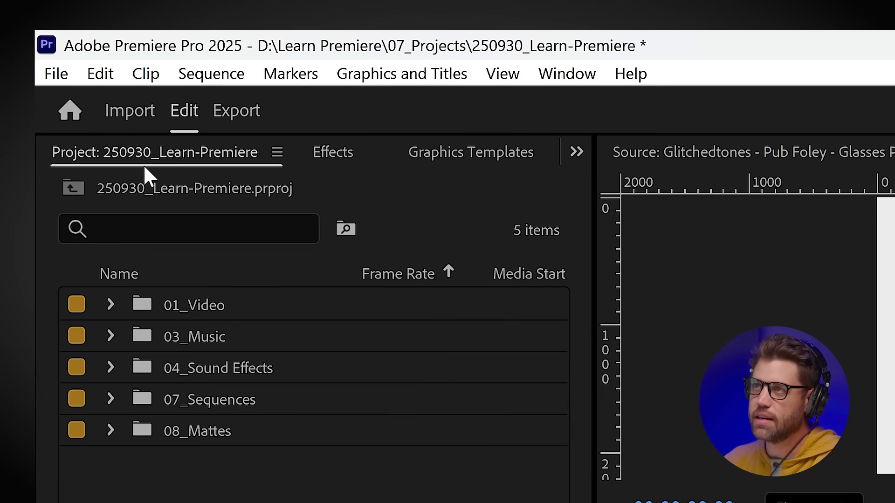
{"action": "left_click", "coordinate": [8, 19]}
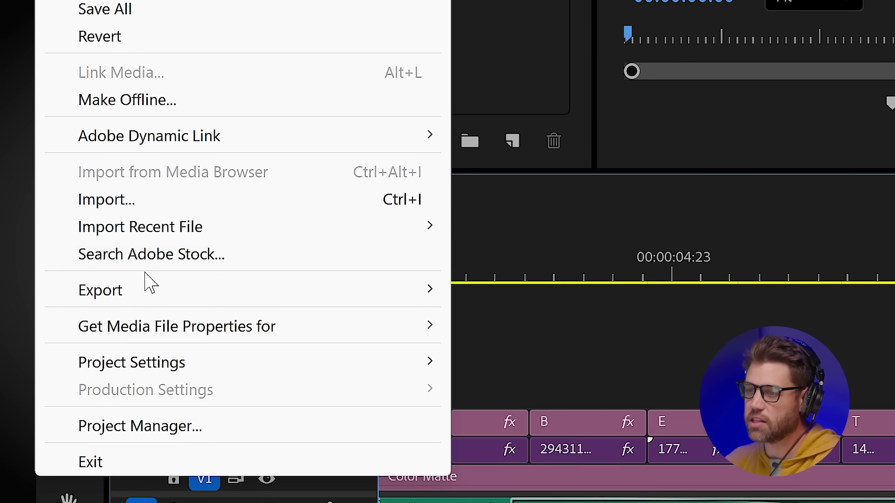
{"action": "mouse_move", "coordinate": [149, 502]}
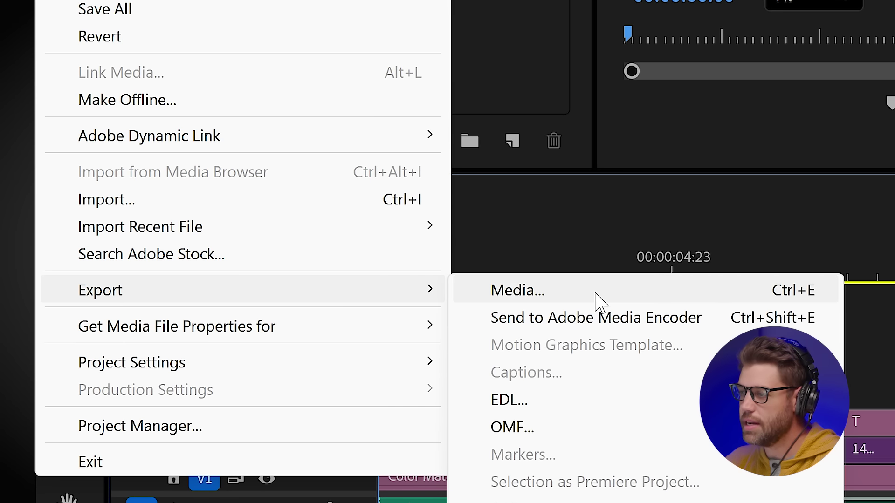
{"action": "left_click", "coordinate": [596, 293]}
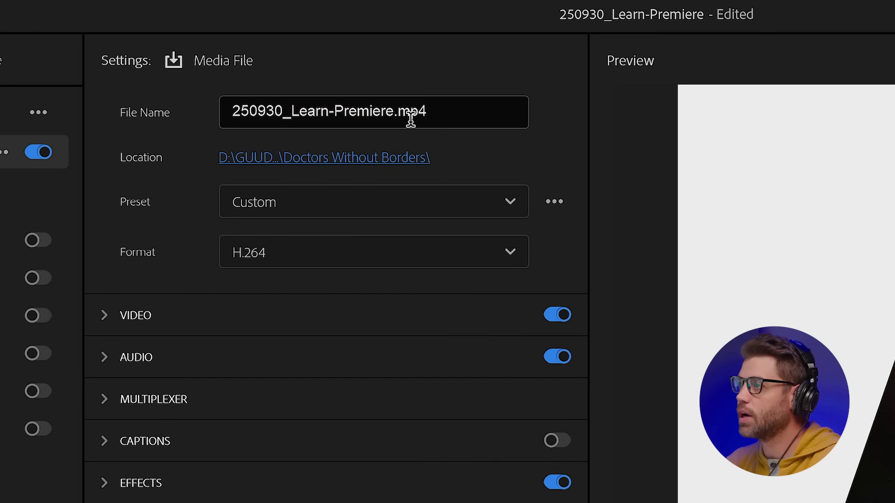
{"action": "left_click_drag", "start_coordinate": [235, 108], "coordinate": [460, 98]}
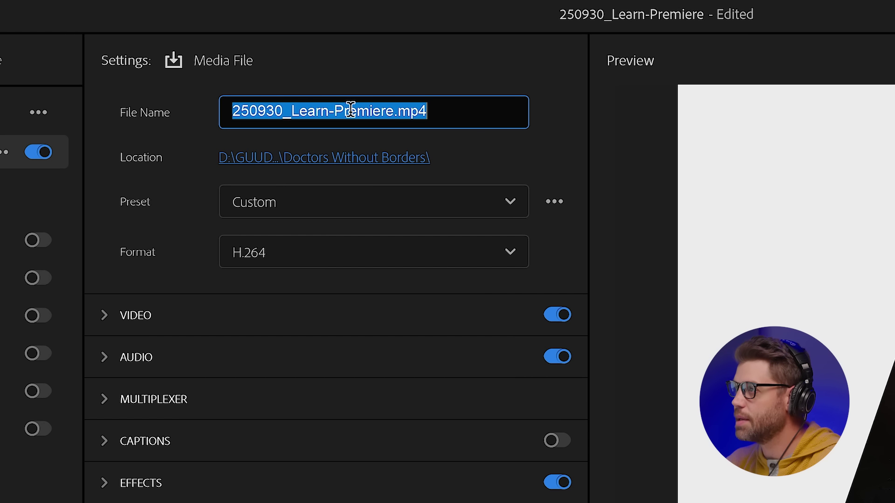
{"action": "left_click", "coordinate": [226, 112]}
{"action": "key", "text": "ctrl+a"}
{"action": "left_click", "coordinate": [203, 131]}
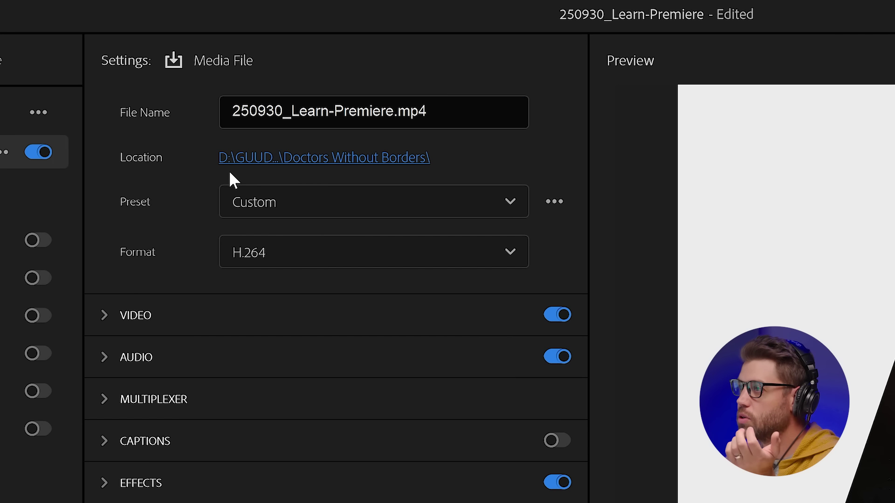
Set the export location to the 08_Exports folder inside Learn Premiere and choose the High Quality 2160p 4K preset
{"action": "left_click", "coordinate": [346, 157]}
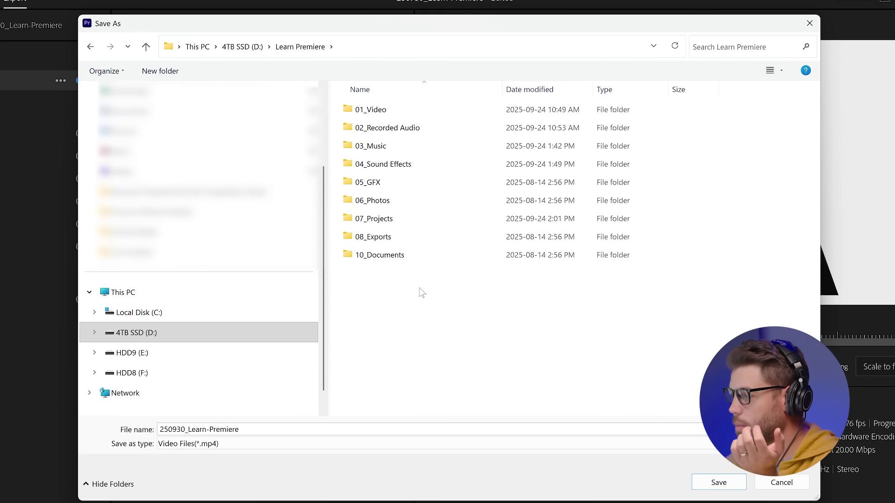
{"action": "left_click", "coordinate": [399, 239]}
{"action": "double_click", "coordinate": [399, 239]}
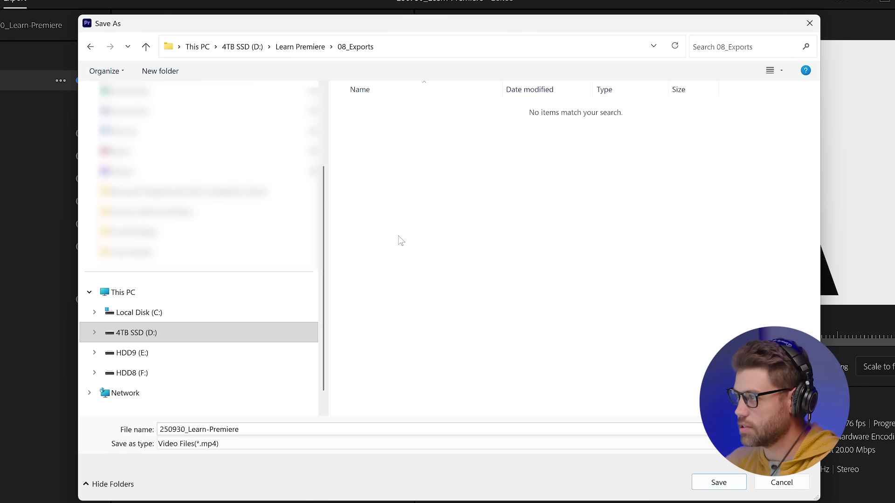
{"action": "left_click", "coordinate": [734, 489]}
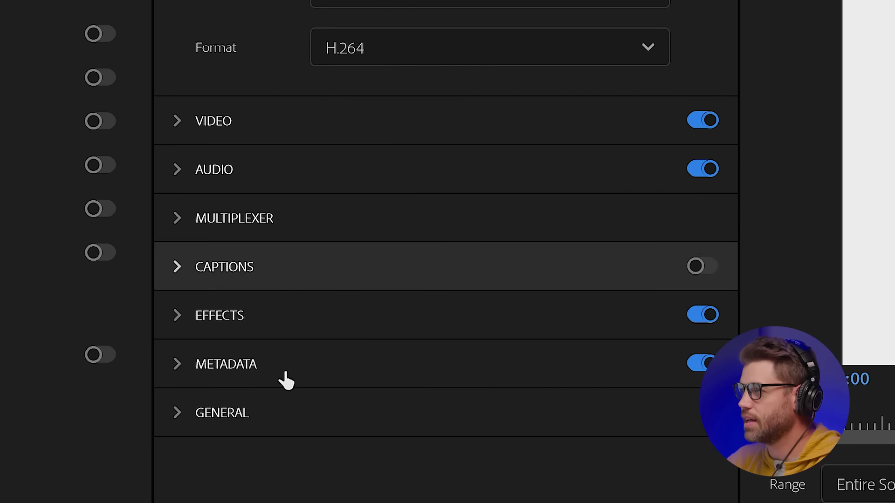
{"action": "left_click", "coordinate": [451, 99]}
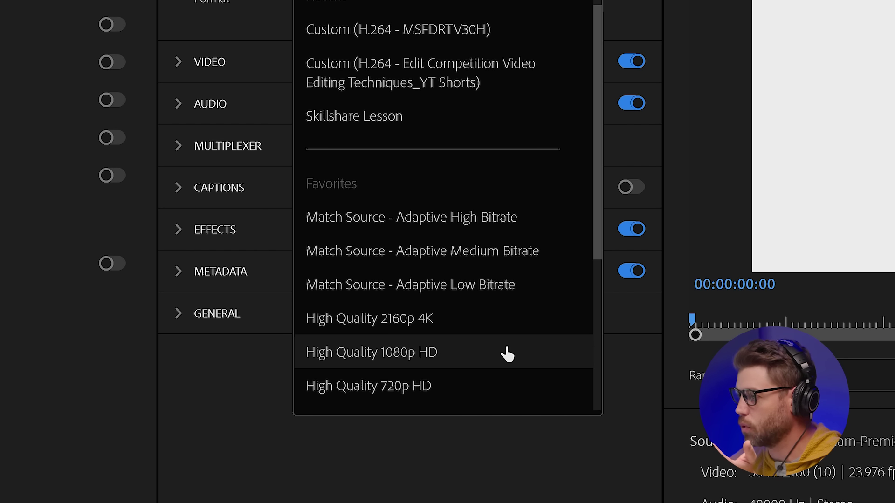
{"action": "left_click", "coordinate": [450, 322]}
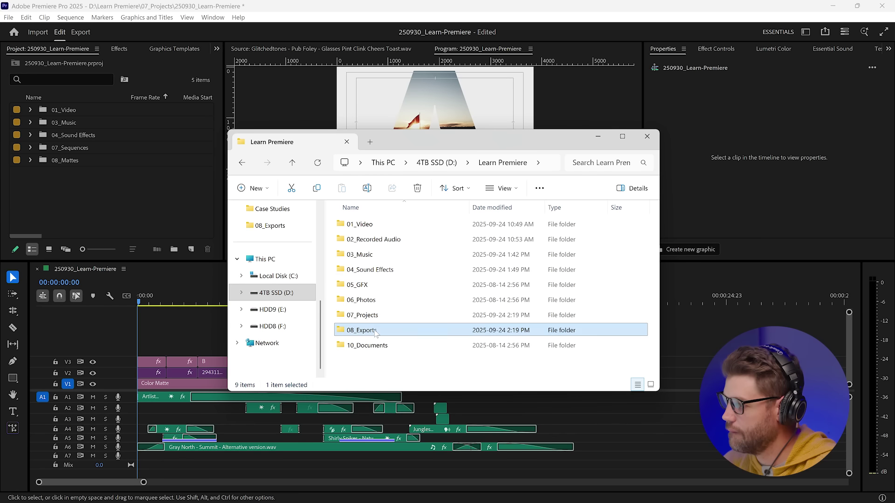
Switch to File Explorer and play the exported 250930_Learn-Premiere video from the 08_Exports folder
{"action": "double_click", "coordinate": [376, 328]}
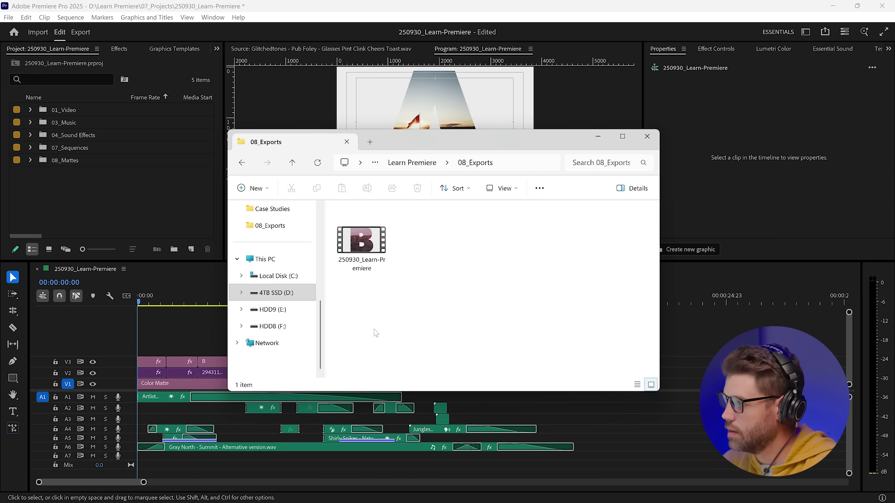
{"action": "left_click", "coordinate": [379, 249]}
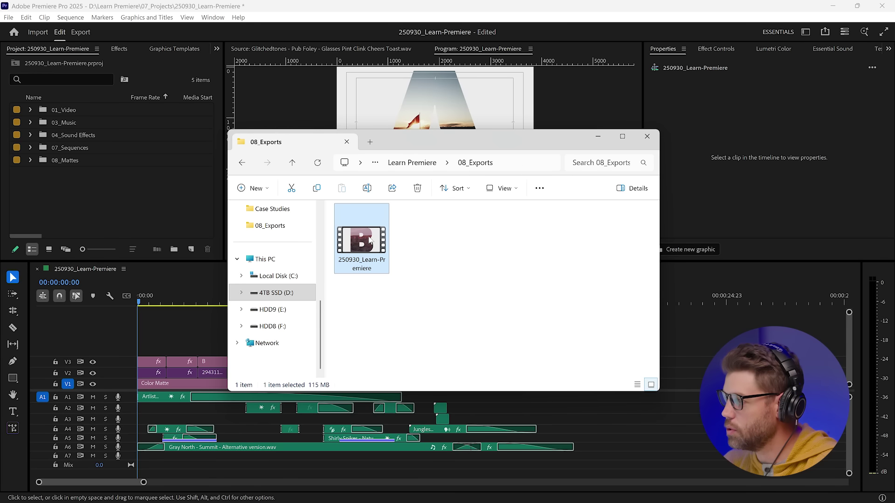
{"action": "double_click", "coordinate": [369, 240]}
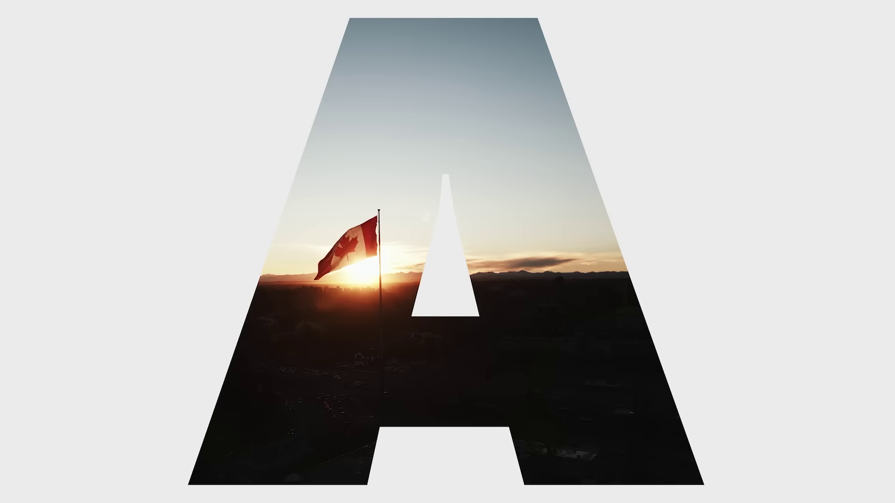